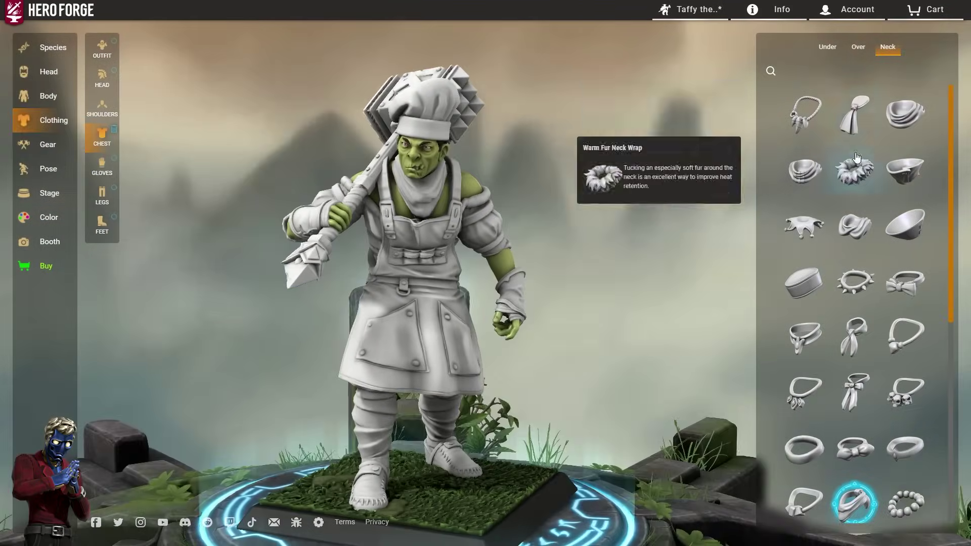
Give the orc the long knotted neck scarf and open the head options
{"action": "left_click", "coordinate": [852, 101]}
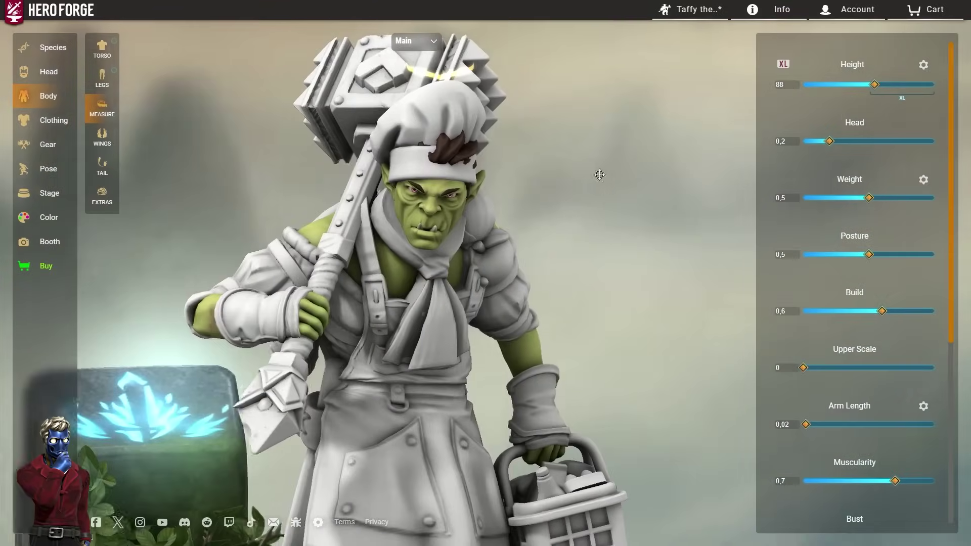
{"action": "left_click", "coordinate": [49, 71]}
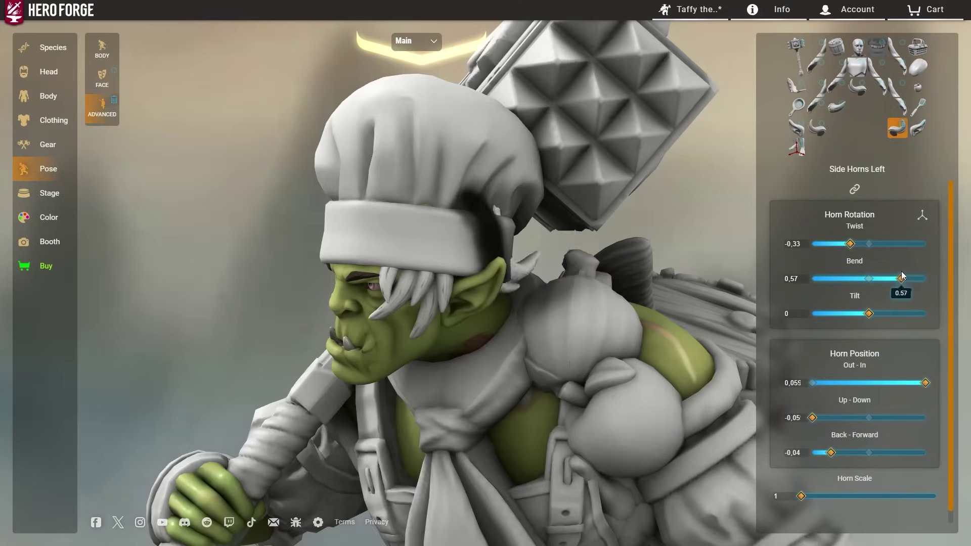
Reduce the bend of the side horn piece slightly and set the right pauldron's twist to about -0.41
{"action": "left_click_drag", "start_coordinate": [902, 276], "coordinate": [897, 278]}
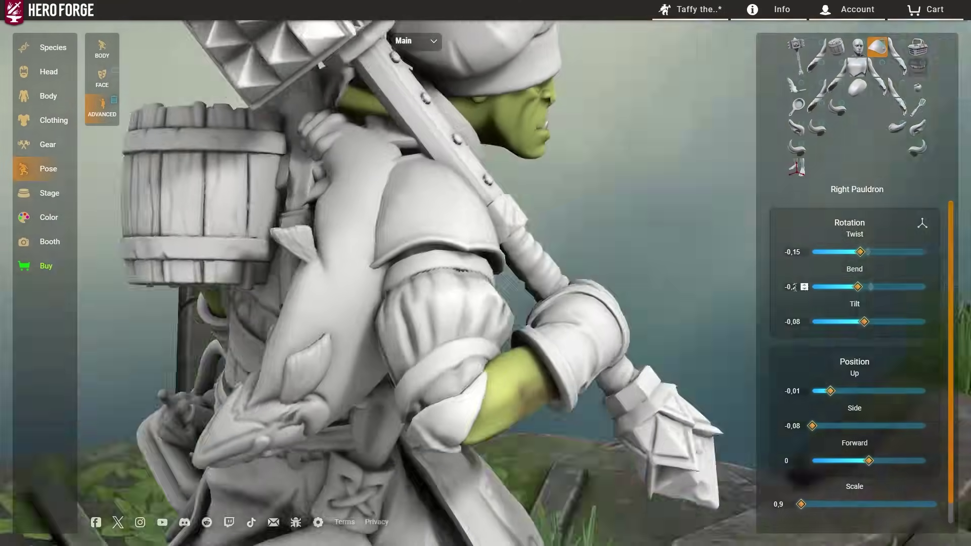
{"action": "left_click_drag", "start_coordinate": [861, 252], "coordinate": [850, 253]}
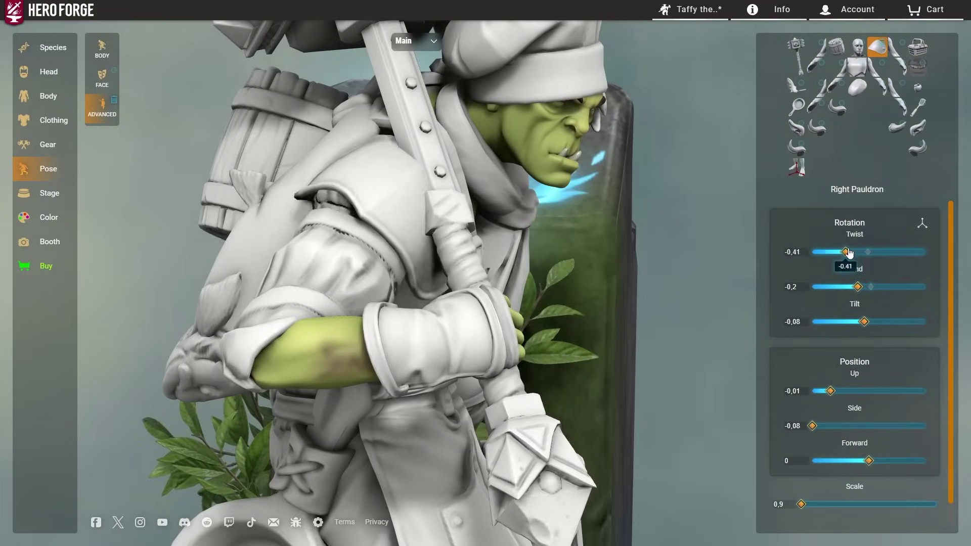
Set the orc's right wrist tilt to 0.1 and fine-tune the wrist's twist
{"action": "left_click_drag", "start_coordinate": [854, 322], "coordinate": [877, 324]}
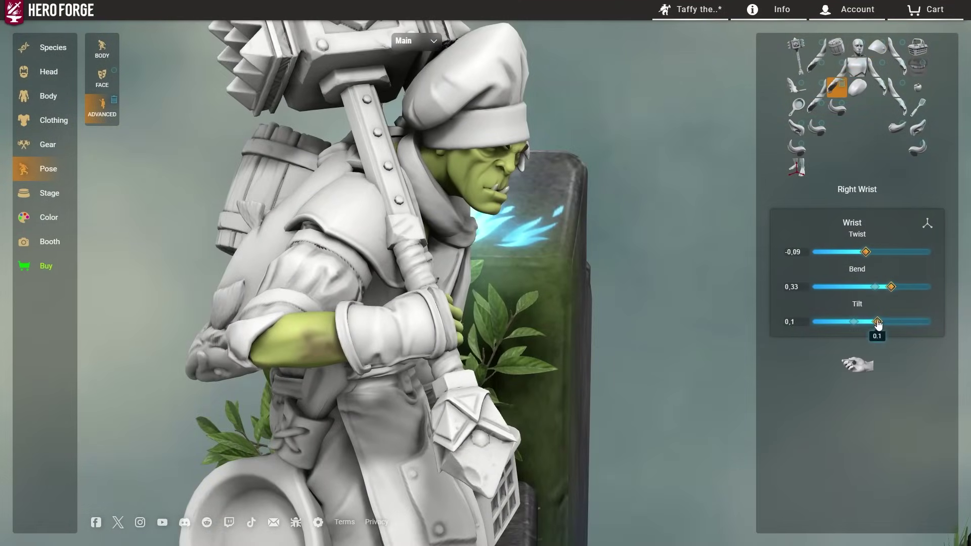
{"action": "left_click_drag", "start_coordinate": [874, 253], "coordinate": [871, 253]}
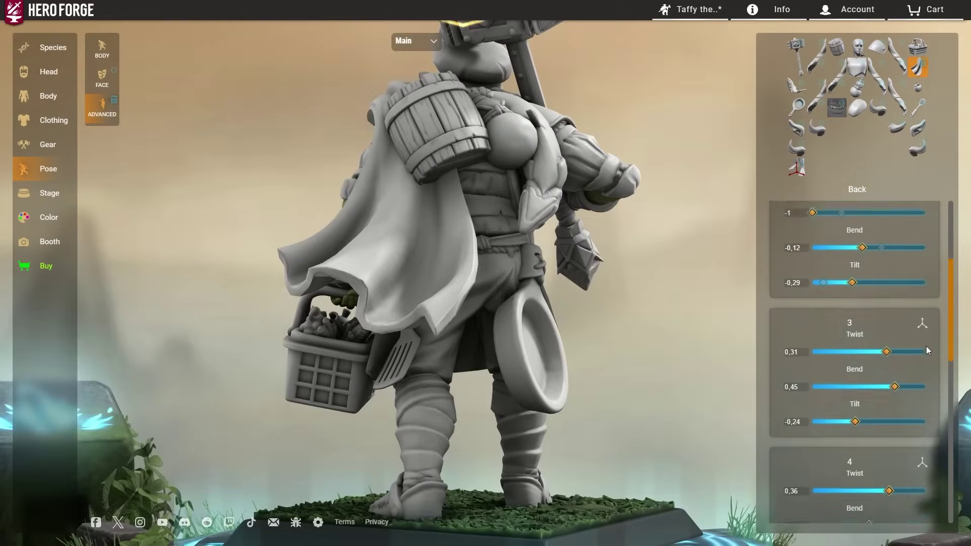
Adjust the cape's flow by lowering the tilt of its fifth segment
{"action": "scroll", "coordinate": [927, 346], "scroll_direction": "down", "scroll_amount": 1}
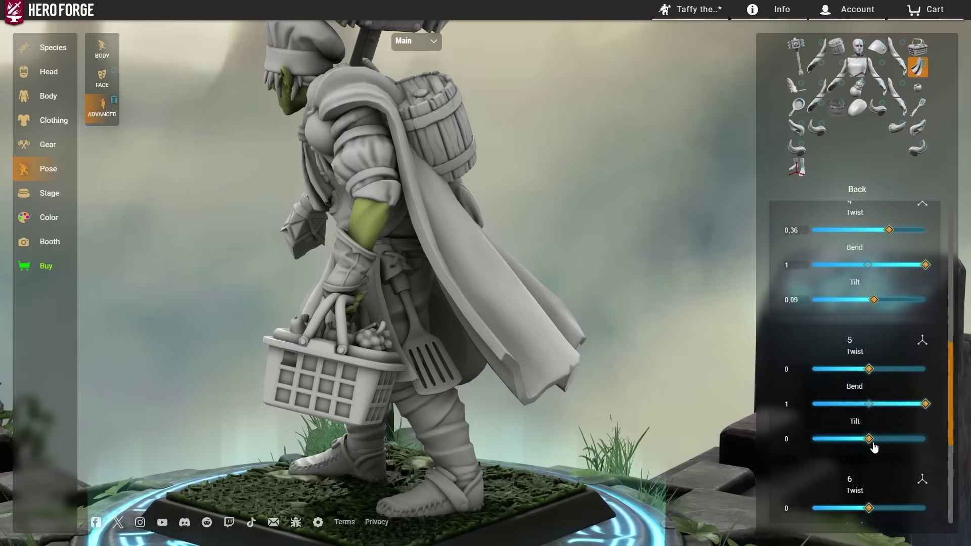
{"action": "left_click_drag", "start_coordinate": [869, 440], "coordinate": [834, 401]}
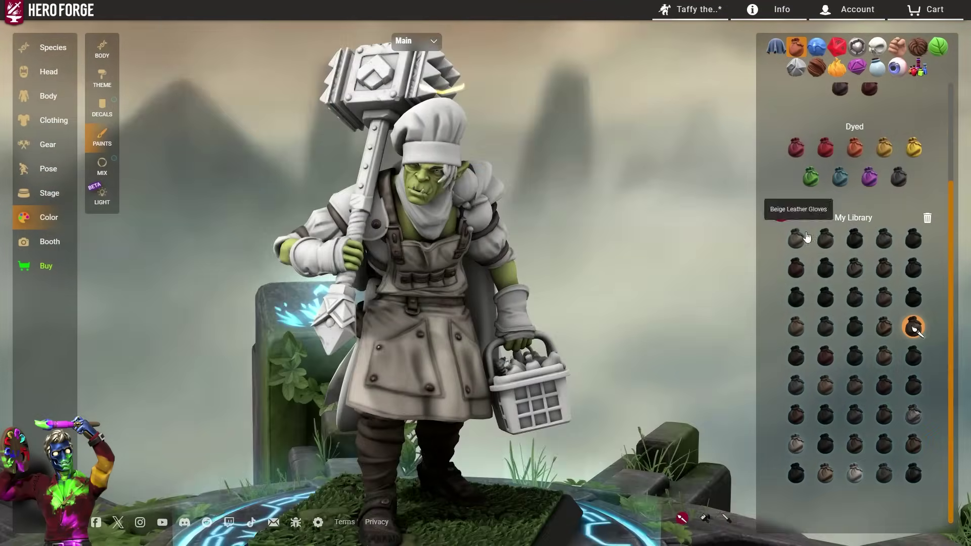
Choose the Beige Leather Gloves paint for the forearm wraps and a red cloth paint from the library for the clothing
{"action": "left_click", "coordinate": [795, 239]}
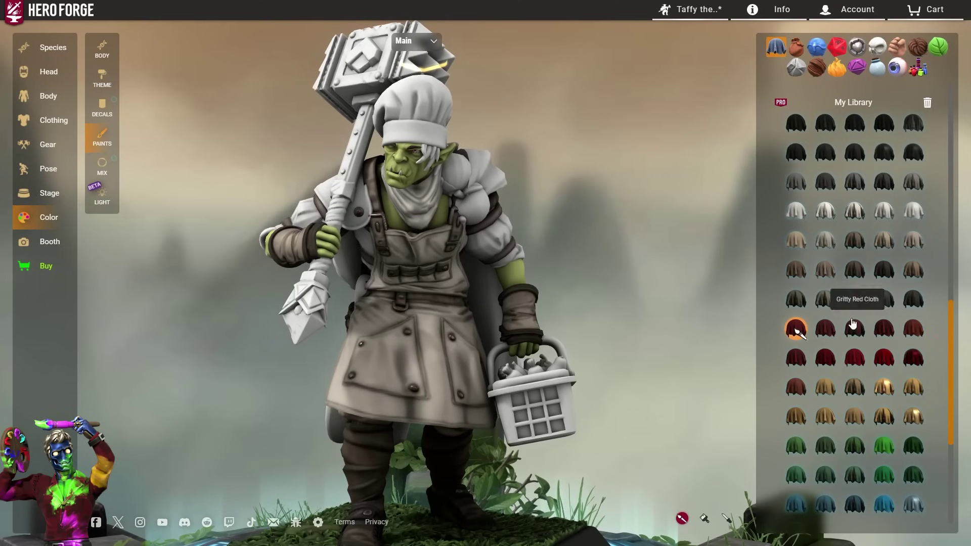
{"action": "left_click", "coordinate": [917, 336]}
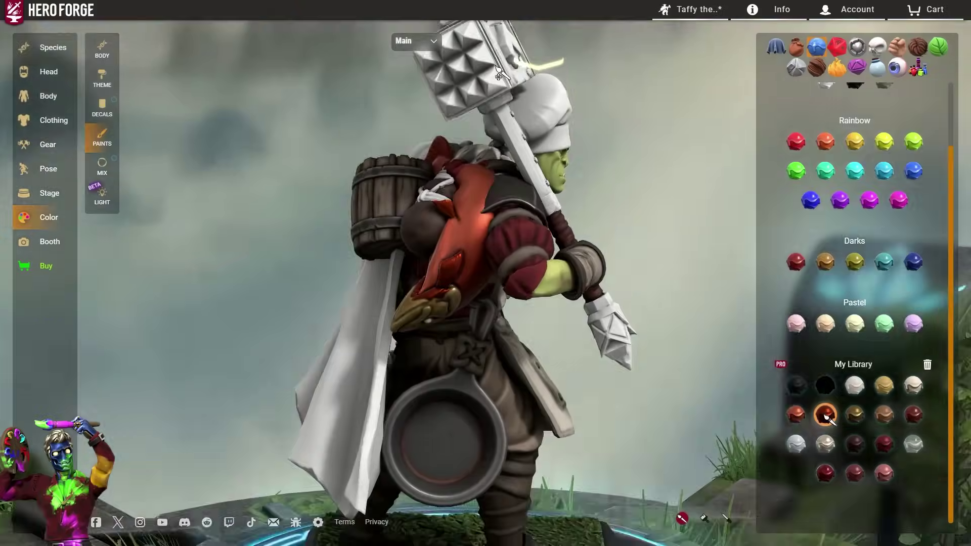
Choose the library's dark gold paint for the pieces on the orc's back, and the dark yellow from the Darks set
{"action": "left_click", "coordinate": [855, 416]}
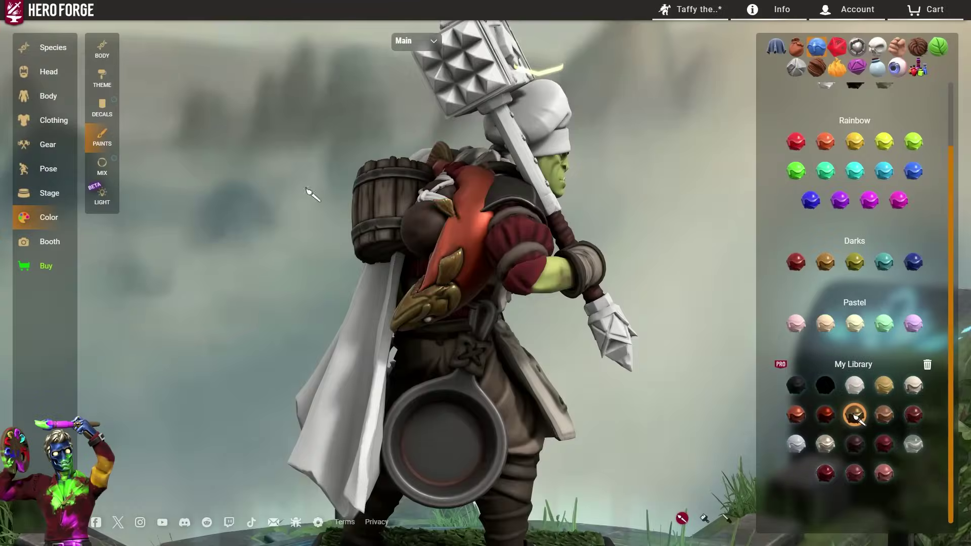
{"action": "left_click", "coordinate": [855, 262]}
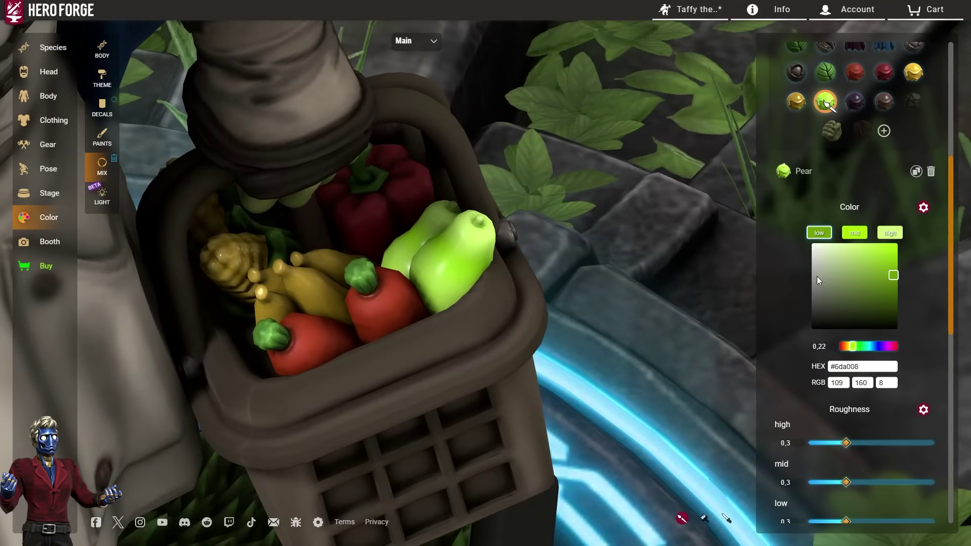
Slightly lower a material property of the Pear paint used on the basket's pears
{"action": "scroll", "coordinate": [902, 391], "scroll_direction": "down", "scroll_amount": 3}
{"action": "left_click_drag", "start_coordinate": [846, 337], "coordinate": [835, 338]}
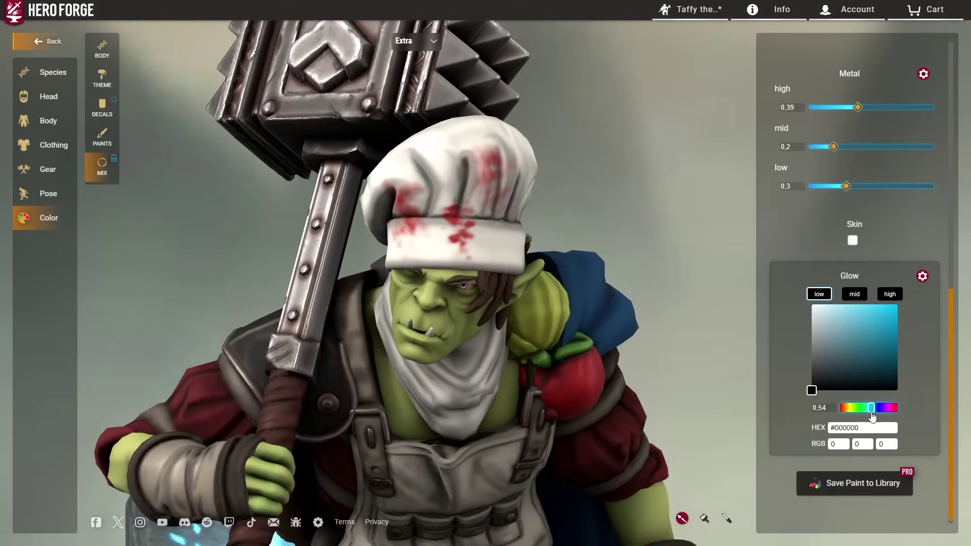
Leave the paint mixing settings and open the orc's pose options
{"action": "scroll", "coordinate": [826, 246], "scroll_direction": "up", "scroll_amount": 10}
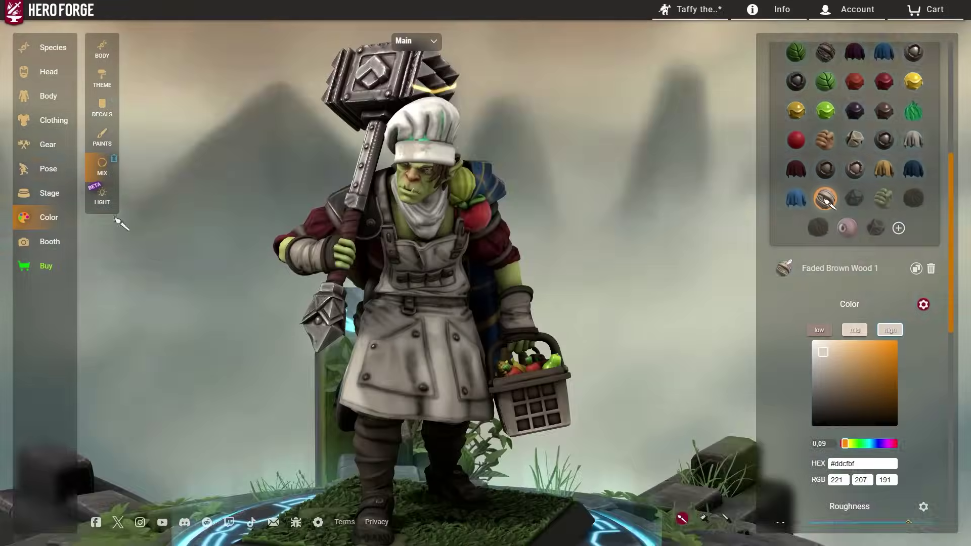
{"action": "left_click", "coordinate": [49, 169]}
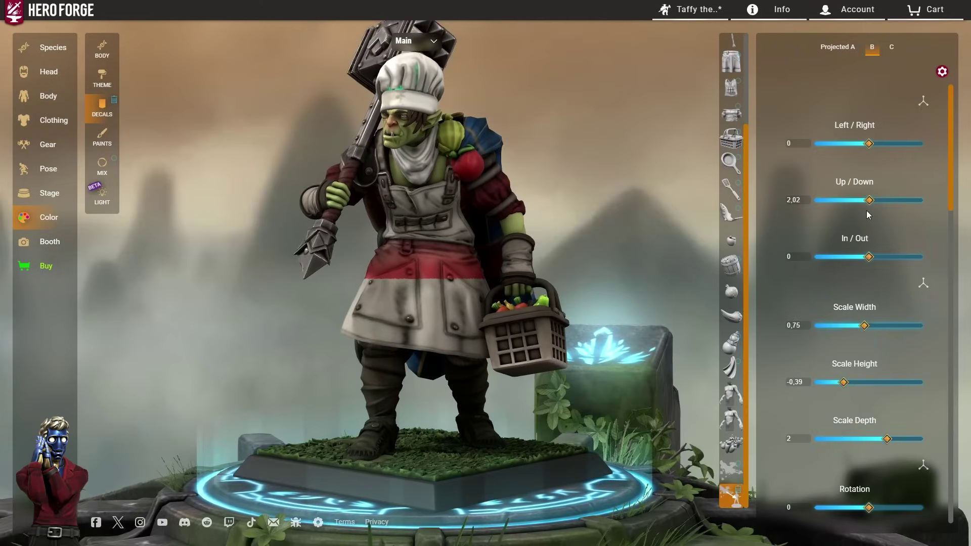
Place projected decal B on the cape's lower edge with up/down 1.26 and scale height 0.22, and nudge its orientation
{"action": "left_click_drag", "start_coordinate": [870, 200], "coordinate": [849, 200]}
{"action": "left_click_drag", "start_coordinate": [582, 226], "coordinate": [344, 226]}
{"action": "left_click_drag", "start_coordinate": [844, 382], "coordinate": [855, 382]}
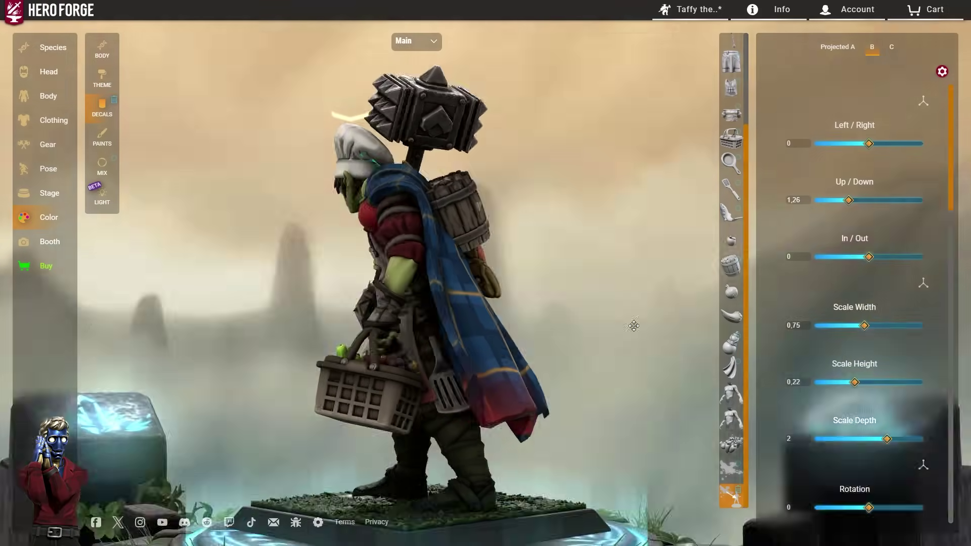
{"action": "left_click_drag", "start_coordinate": [633, 325], "coordinate": [708, 325]}
{"action": "left_click_drag", "start_coordinate": [556, 303], "coordinate": [658, 303]}
{"action": "scroll", "coordinate": [865, 369], "scroll_direction": "down", "scroll_amount": 4}
{"action": "left_click_drag", "start_coordinate": [869, 367], "coordinate": [865, 368]}
{"action": "left_click_drag", "start_coordinate": [630, 315], "coordinate": [670, 315]}
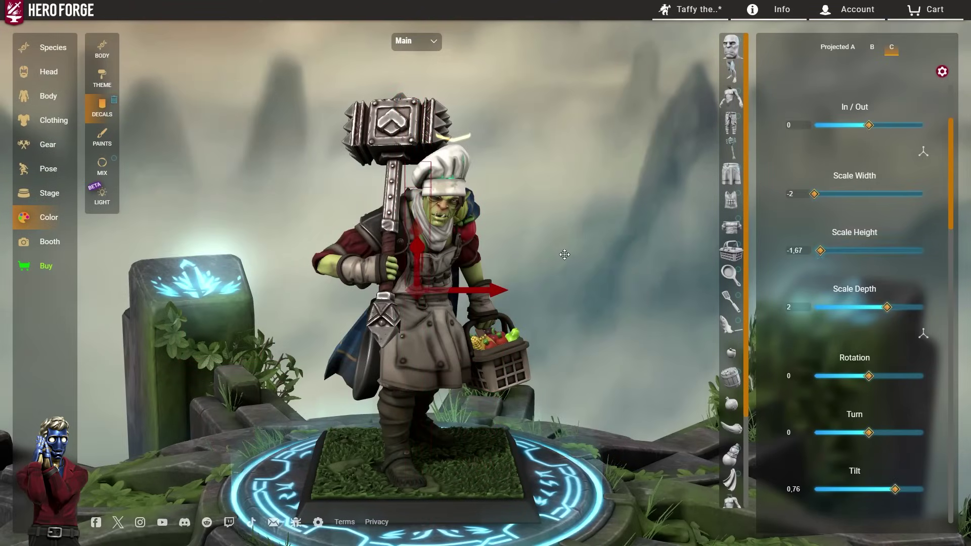
Refine projected decal C over the orc's right arm by slightly raising its scale height and its up/down position
{"action": "left_click_drag", "start_coordinate": [565, 254], "coordinate": [597, 314]}
{"action": "scroll", "coordinate": [564, 255], "scroll_direction": "up", "scroll_amount": 4}
{"action": "scroll", "coordinate": [871, 209], "scroll_direction": "up", "scroll_amount": 3}
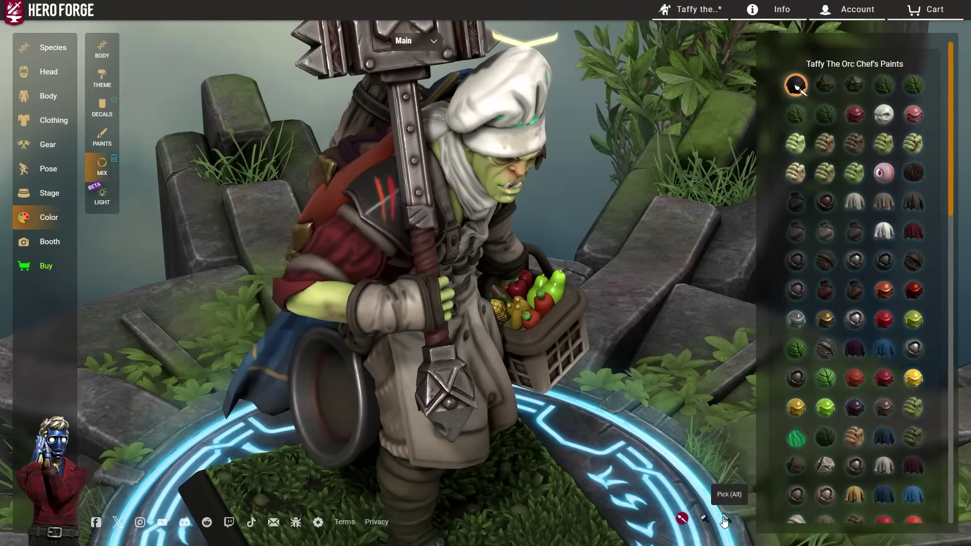
{"action": "scroll", "coordinate": [931, 369], "scroll_direction": "down", "scroll_amount": 5}
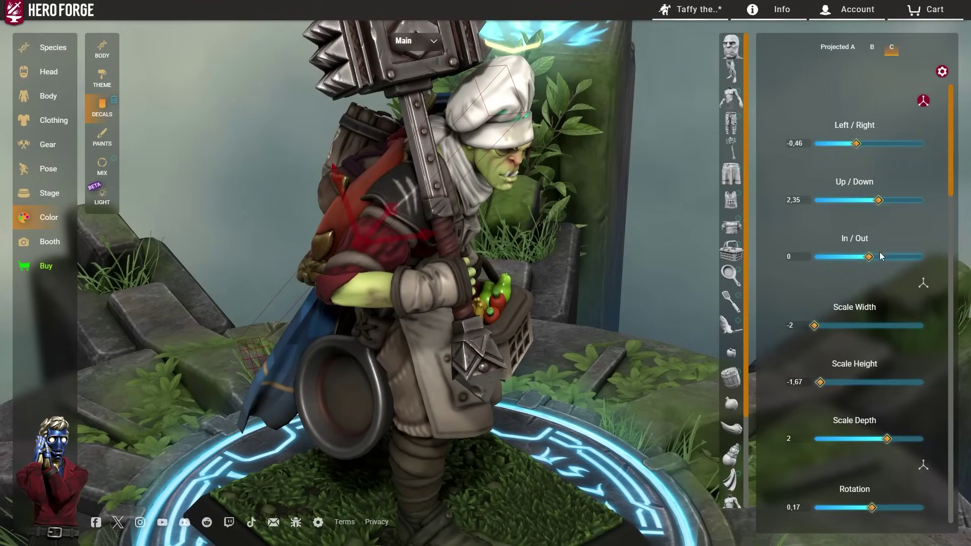
{"action": "left_click_drag", "start_coordinate": [821, 382], "coordinate": [827, 382]}
{"action": "left_click_drag", "start_coordinate": [879, 200], "coordinate": [882, 201]}
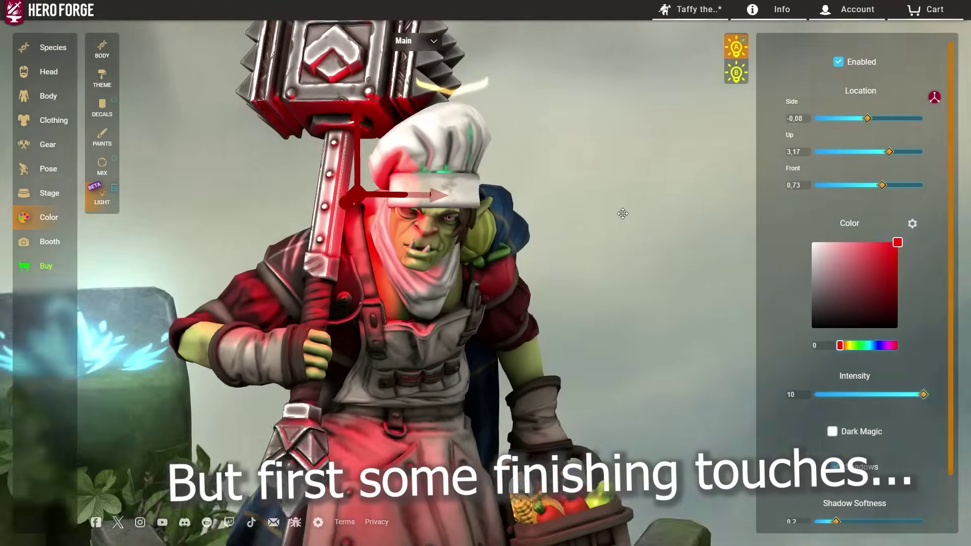
Change light A to a green-cyan hue and lower its intensity to near the minimum
{"action": "left_click", "coordinate": [866, 347]}
{"action": "left_click", "coordinate": [826, 394]}
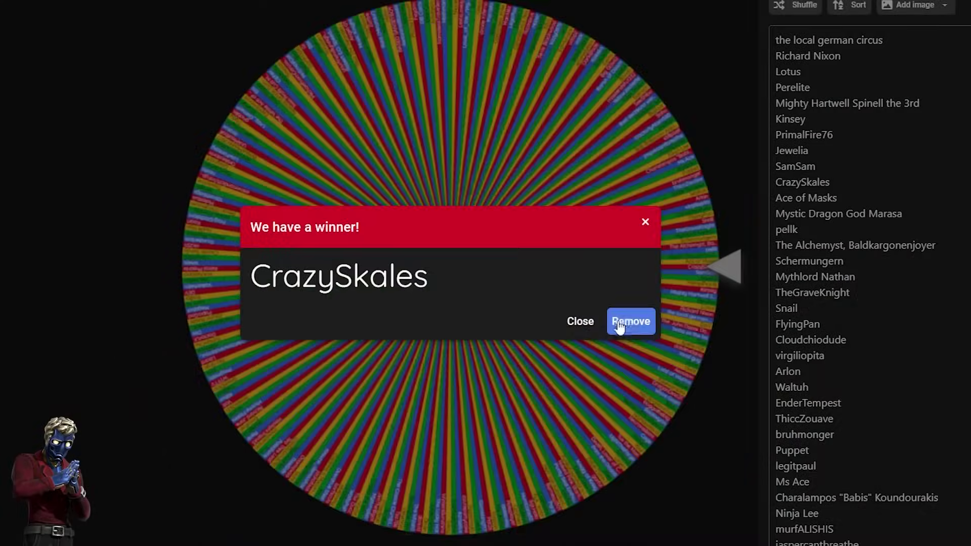
Remove the drawn entry from the name wheel and spin the wheel again
{"action": "left_click", "coordinate": [629, 324]}
{"action": "left_click", "coordinate": [466, 256]}
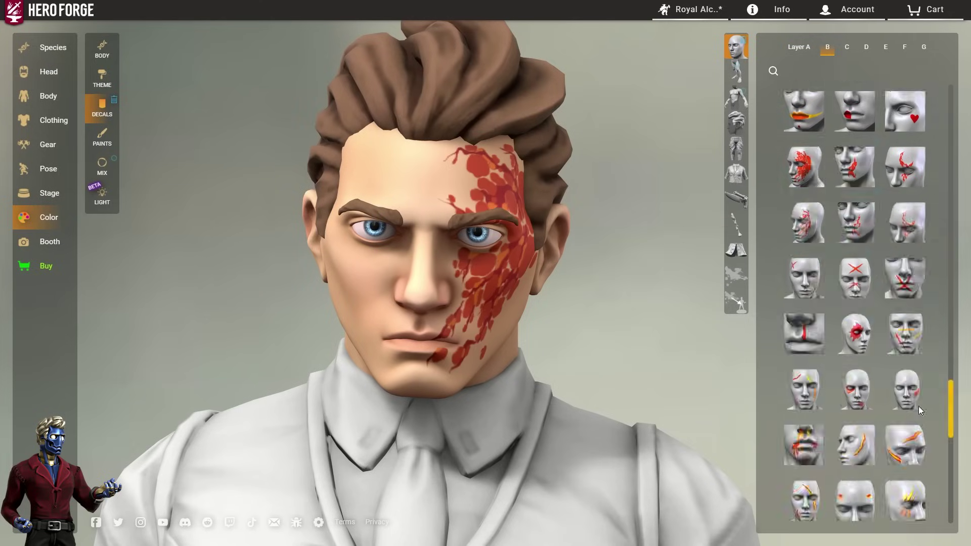
Pick the dark burnt-skin paint for the alchemist's facial burns and add a lower beard to his face
{"action": "scroll", "coordinate": [911, 354], "scroll_direction": "down", "scroll_amount": 2}
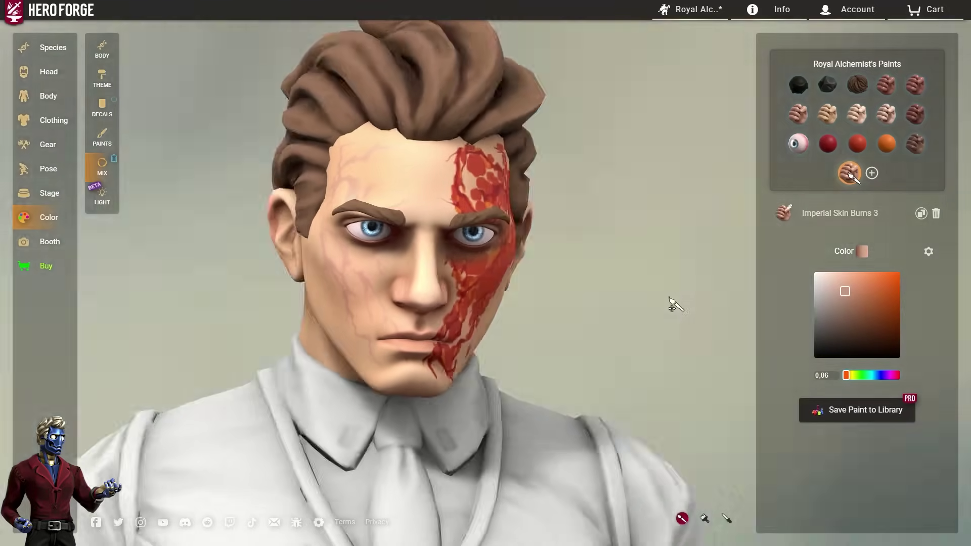
{"action": "left_click", "coordinate": [914, 117]}
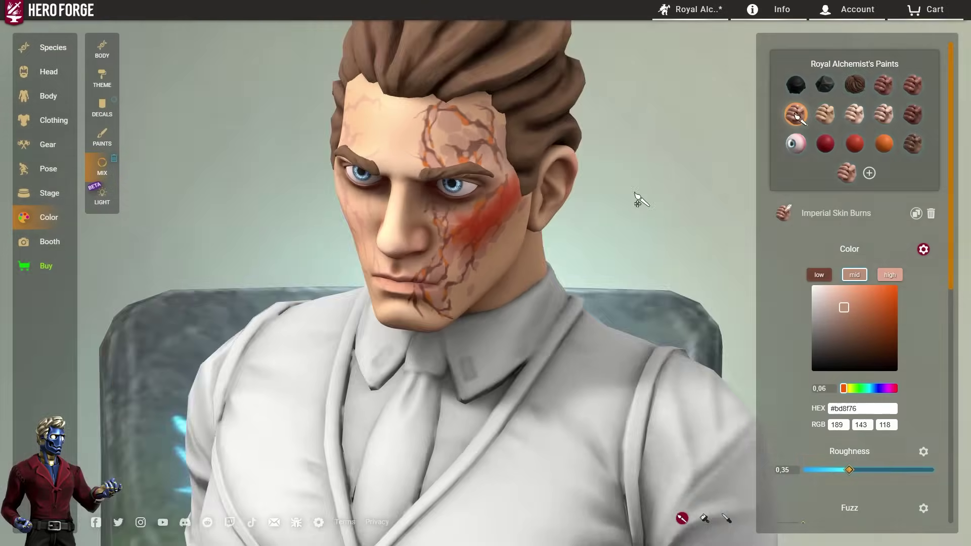
{"action": "left_click", "coordinate": [915, 117]}
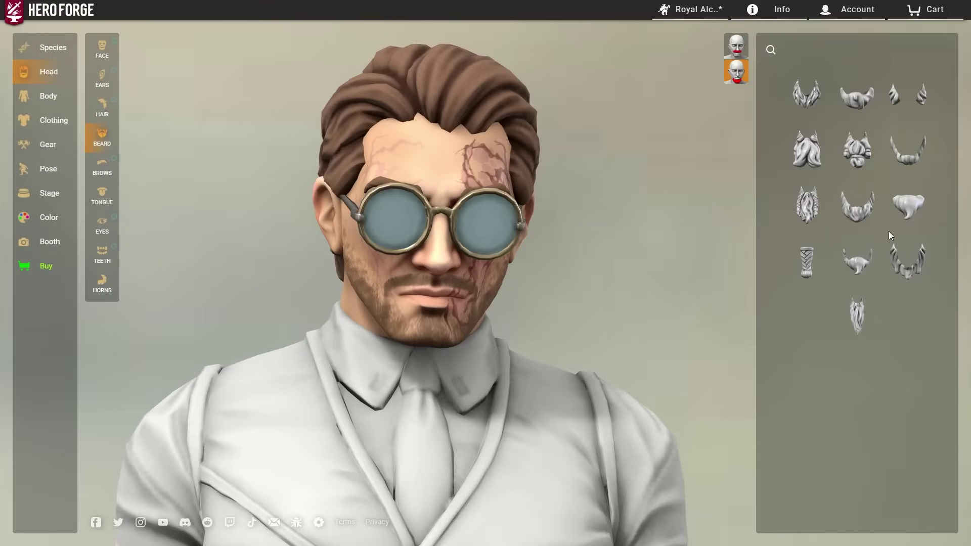
{"action": "left_click", "coordinate": [882, 318]}
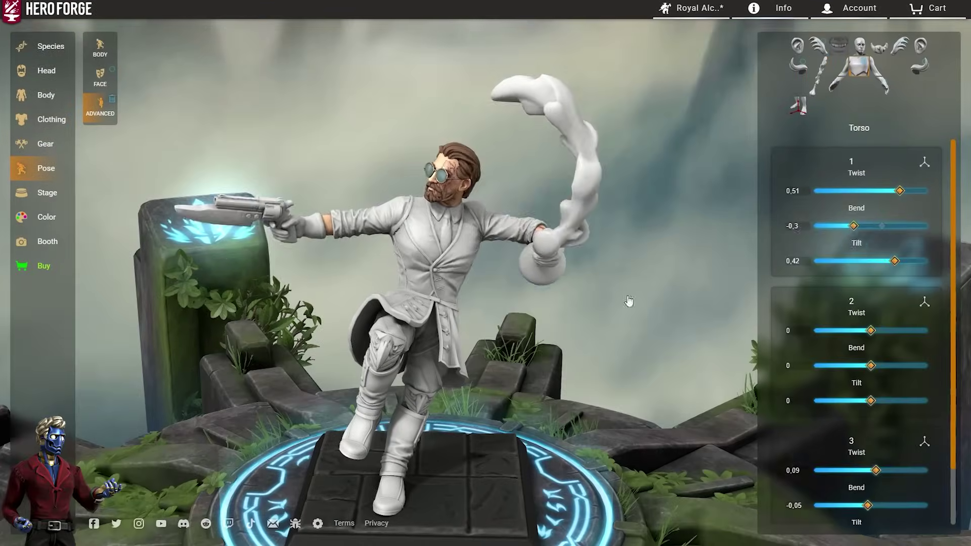
Set the first torso segment's tilt to about -0.08 with less twist, and adjust the tilt of the first head segment
{"action": "left_click_drag", "start_coordinate": [895, 261], "coordinate": [912, 261]}
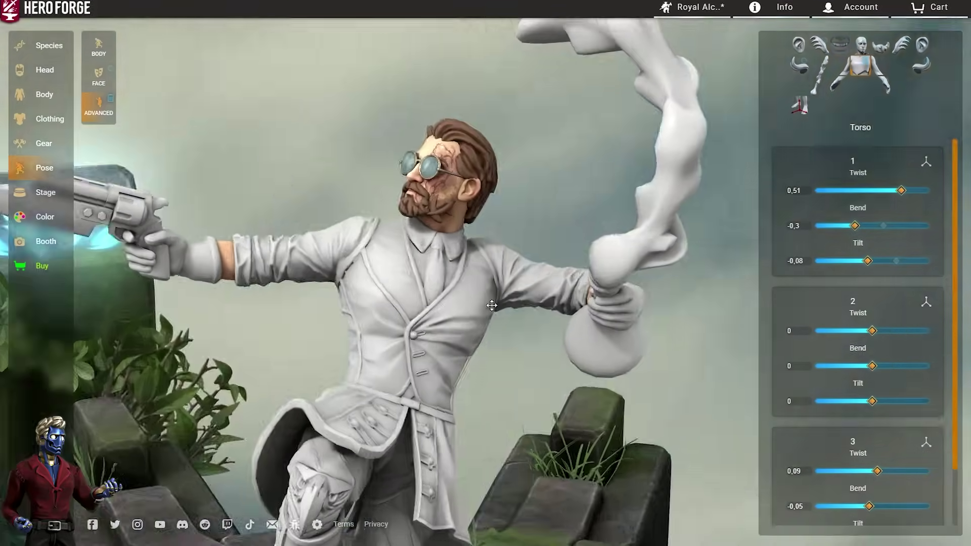
{"action": "left_click_drag", "start_coordinate": [898, 191], "coordinate": [886, 196]}
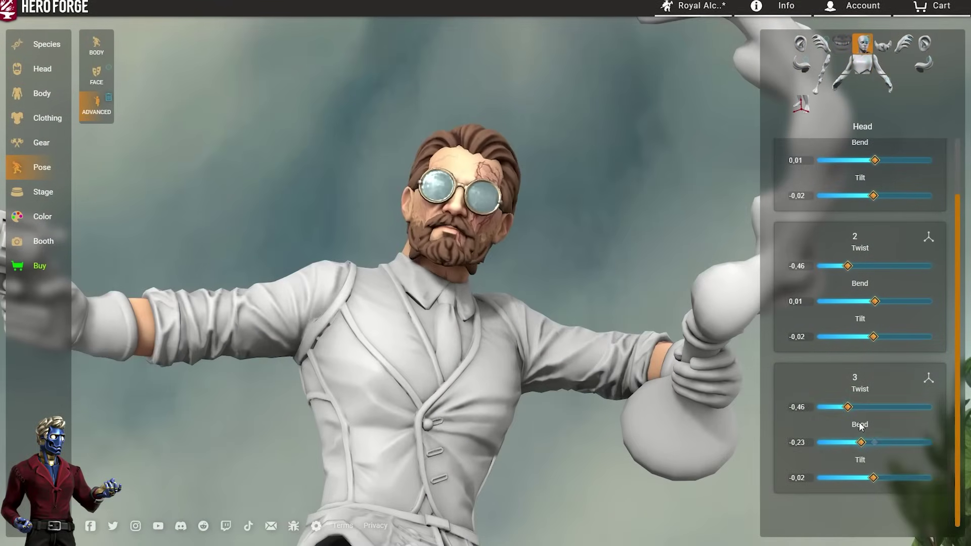
{"action": "left_click_drag", "start_coordinate": [873, 261], "coordinate": [885, 261]}
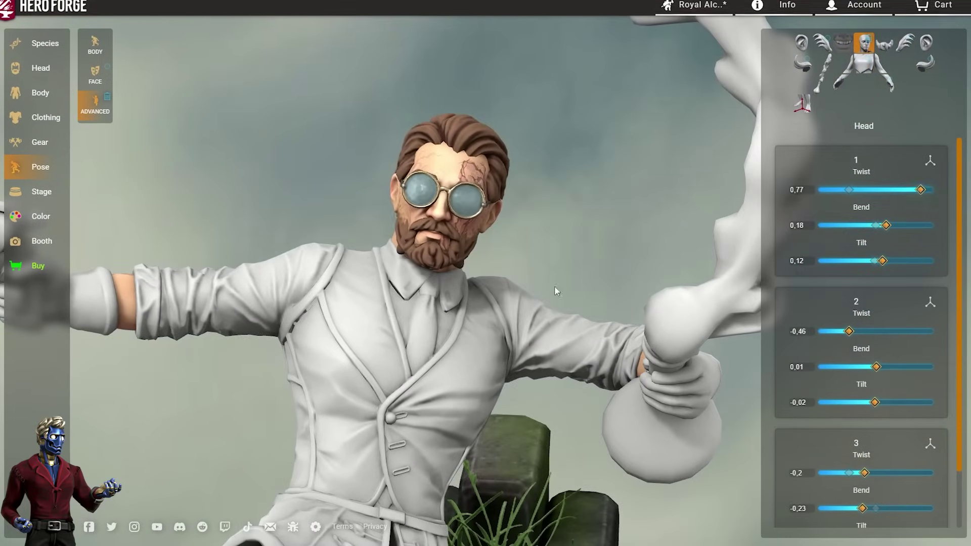
{"action": "left_click_drag", "start_coordinate": [886, 261], "coordinate": [873, 261]}
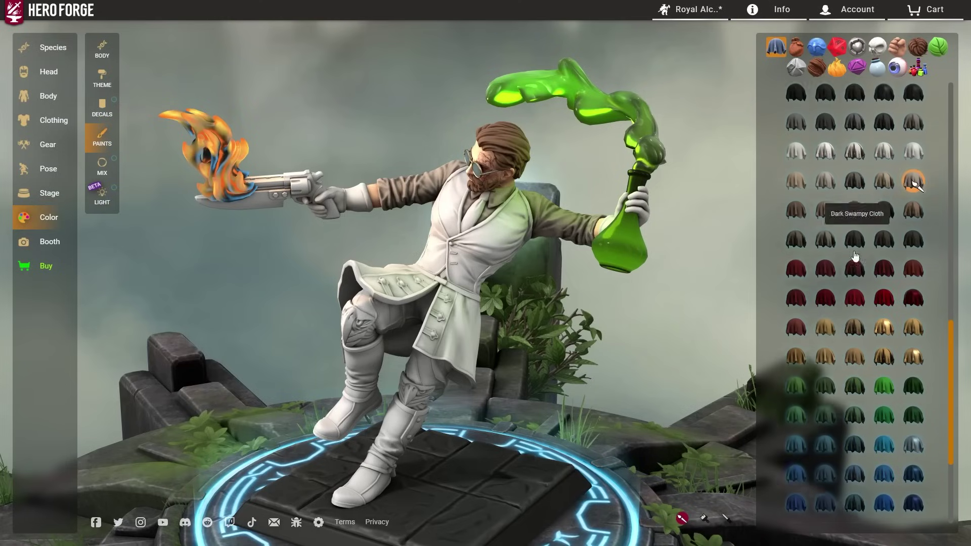
Paint the alchemist's vest and coat with a dark red cloth paint
{"action": "left_click", "coordinate": [478, 268]}
{"action": "left_click_drag", "start_coordinate": [478, 269], "coordinate": [397, 324]}
{"action": "left_click", "coordinate": [398, 324]}
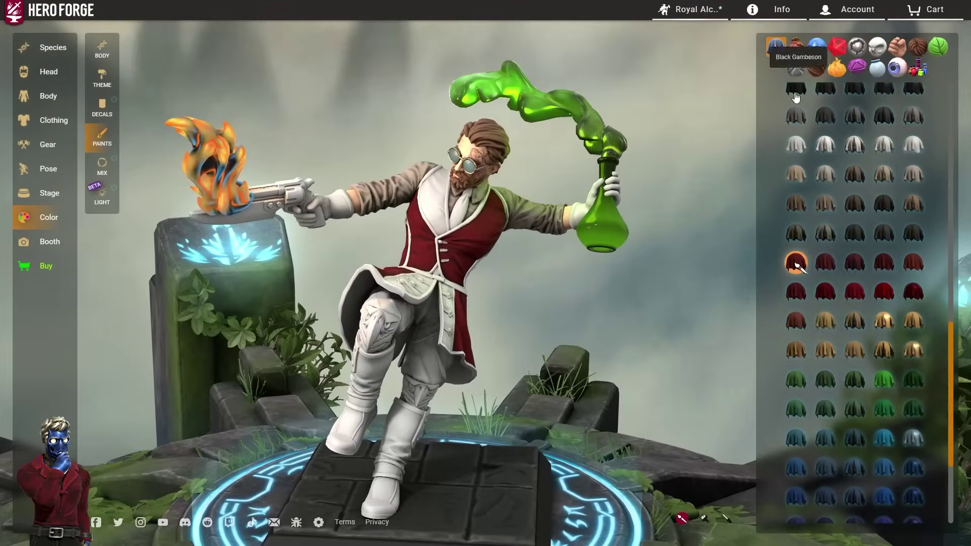
Continue painting the alchemist's coat, giving it blue panels and gold trim
{"action": "left_click", "coordinate": [568, 299]}
{"action": "left_click_drag", "start_coordinate": [568, 299], "coordinate": [633, 293]}
{"action": "left_click_drag", "start_coordinate": [387, 230], "coordinate": [658, 237]}
{"action": "left_click_drag", "start_coordinate": [506, 263], "coordinate": [610, 310]}
{"action": "scroll", "coordinate": [348, 117], "scroll_direction": "up", "scroll_amount": 5}
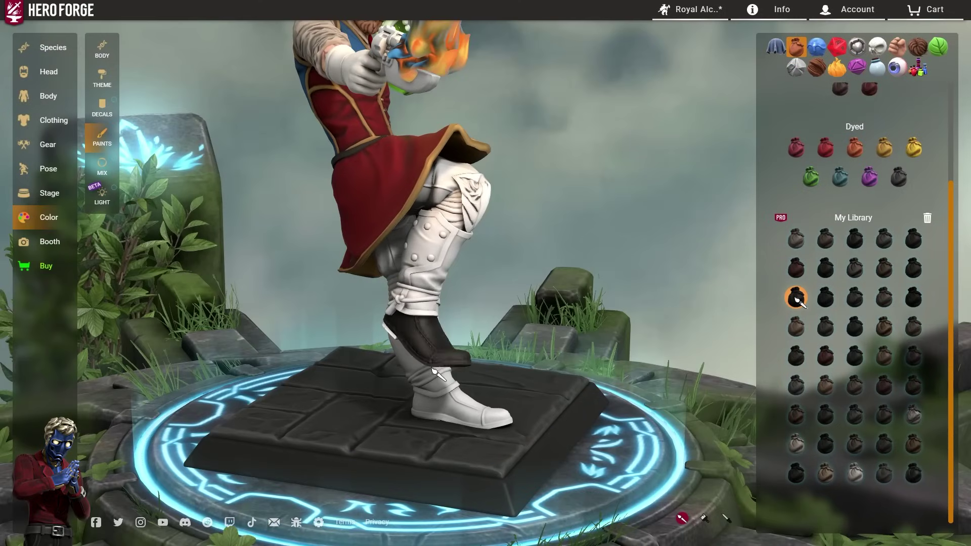
Paint the alchemist's boots with the black leather paint from the library
{"action": "mouse_move", "coordinate": [438, 375]}
{"action": "left_mouse_down"}
{"action": "mouse_move", "coordinate": [644, 347]}
{"action": "mouse_move", "coordinate": [575, 337]}
{"action": "mouse_move", "coordinate": [465, 375]}
{"action": "left_mouse_up"}
{"action": "left_click", "coordinate": [466, 374]}
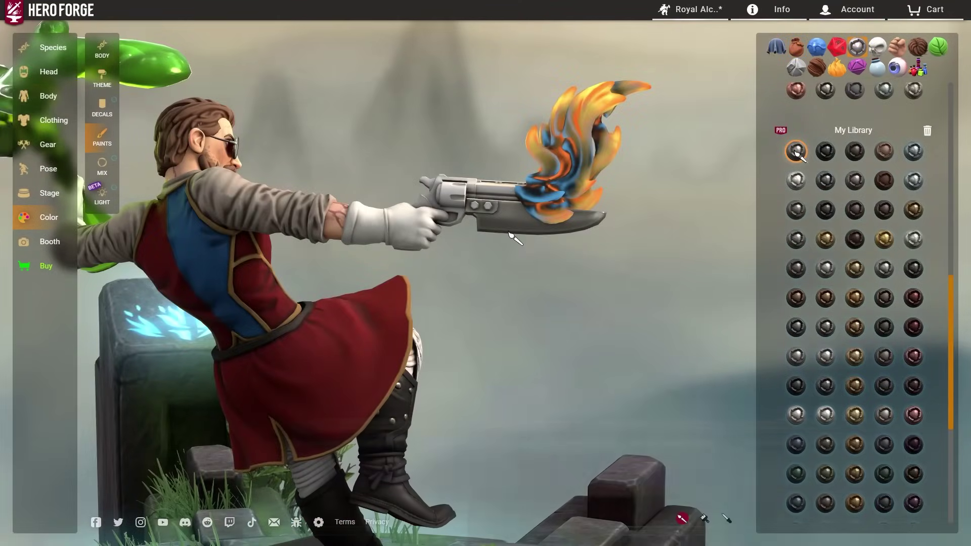
Paint the bladed revolver's parts with metal paints from the library, using a dark metal on the blade
{"action": "mouse_move", "coordinate": [512, 234]}
{"action": "left_mouse_down"}
{"action": "mouse_move", "coordinate": [521, 343]}
{"action": "mouse_move", "coordinate": [609, 342]}
{"action": "left_mouse_up"}
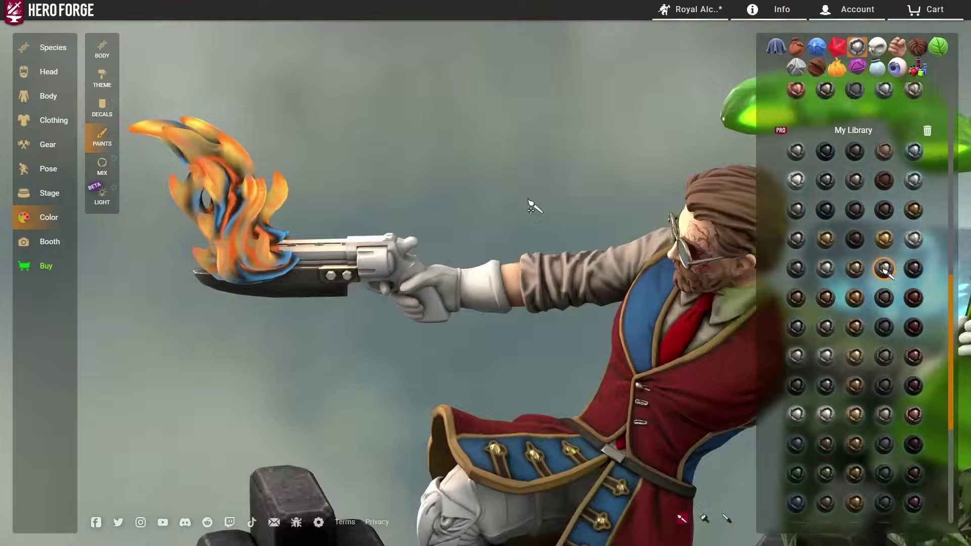
{"action": "left_click_drag", "start_coordinate": [531, 207], "coordinate": [497, 200]}
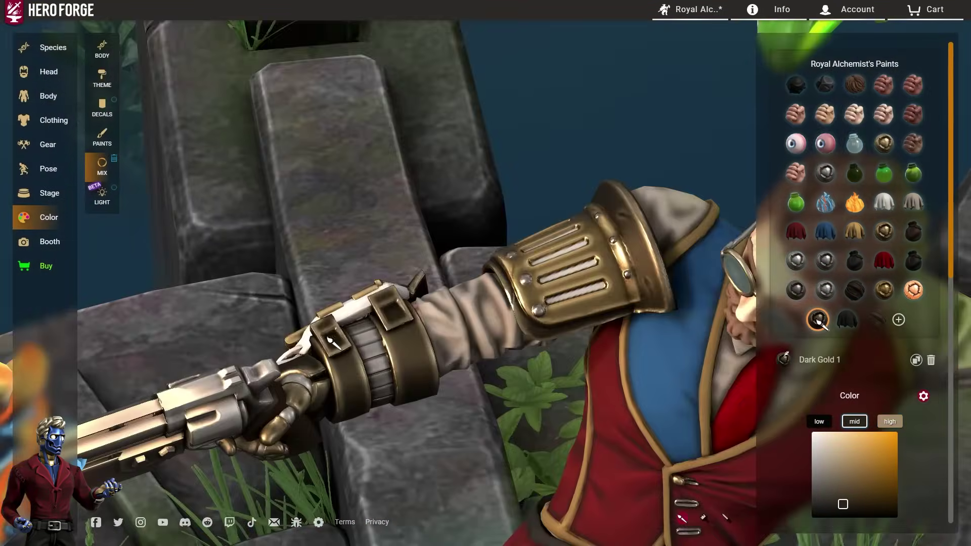
Paint the alchemist's mechanical gauntlet parts, including the finger rods and round hand joint, with iron and dark gold metal paints
{"action": "left_click", "coordinate": [796, 261]}
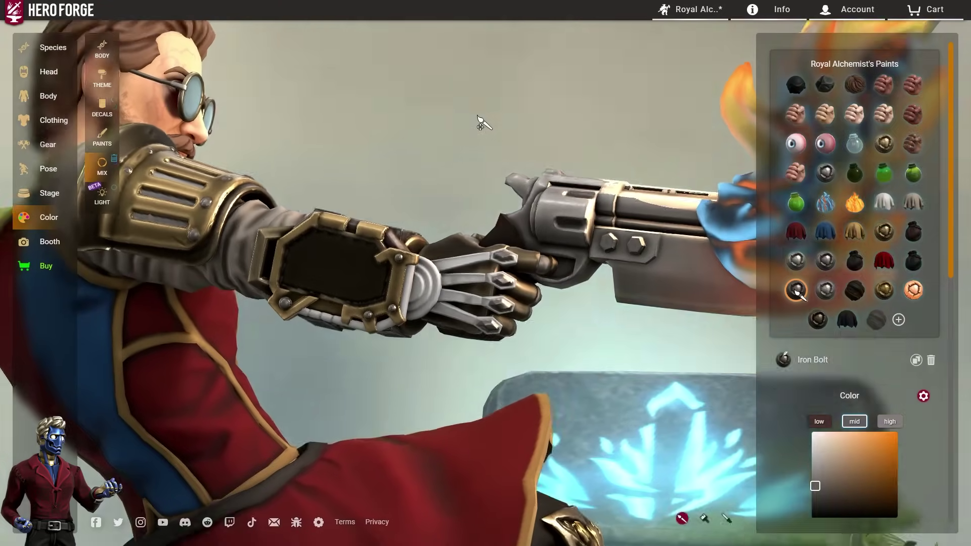
{"action": "left_click", "coordinate": [826, 290]}
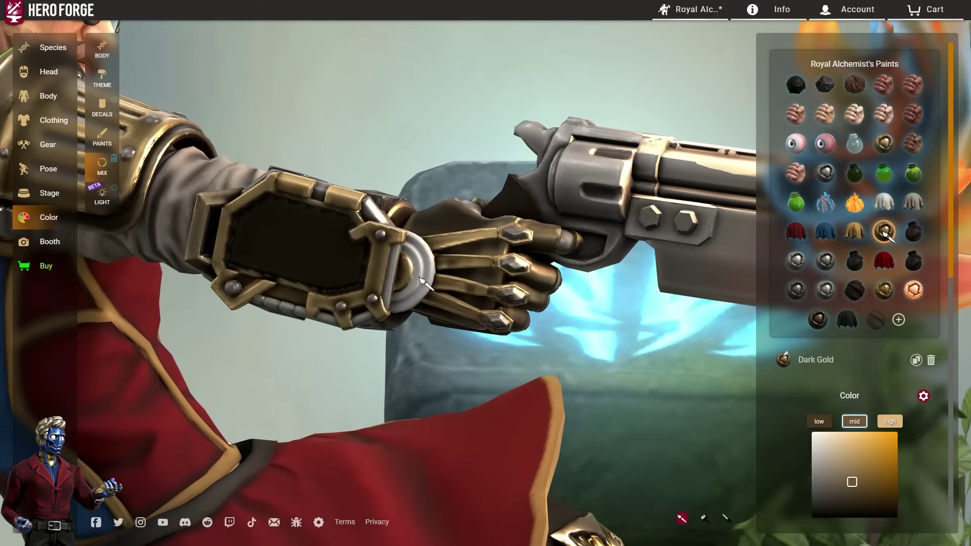
{"action": "left_click", "coordinate": [422, 282]}
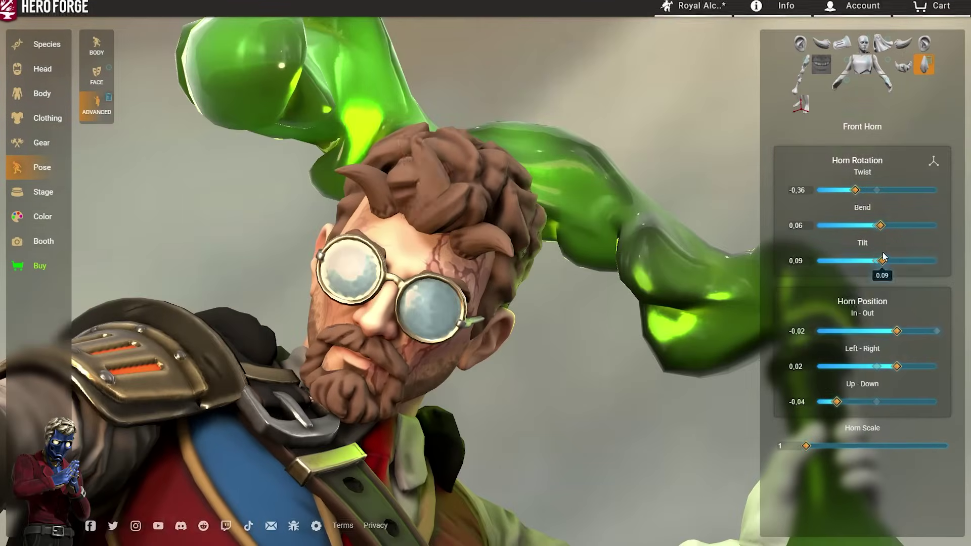
Reposition the alchemist's front horn along its in-out axis and adjust the bottom-right outer lip height of his mouth expression
{"action": "left_click_drag", "start_coordinate": [938, 344], "coordinate": [856, 344]}
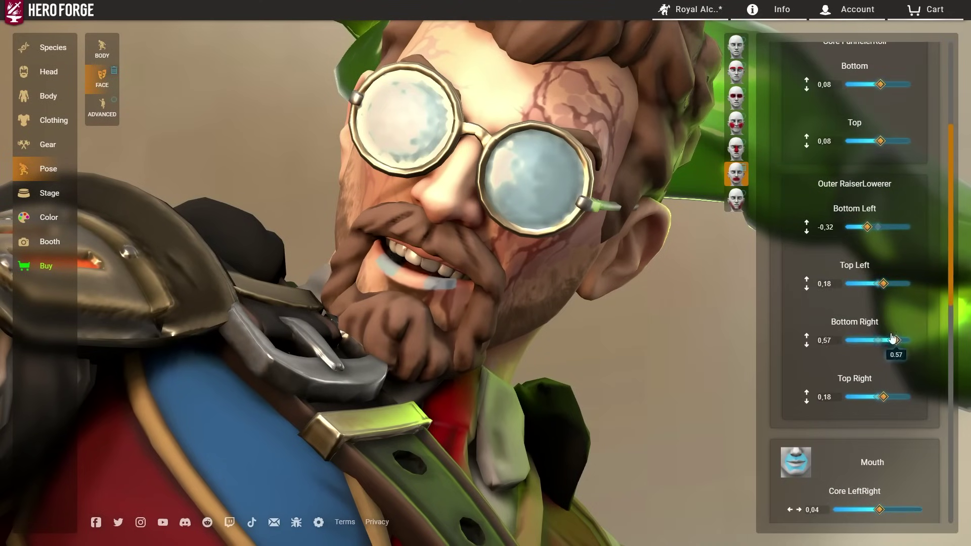
{"action": "left_click_drag", "start_coordinate": [893, 339], "coordinate": [872, 340]}
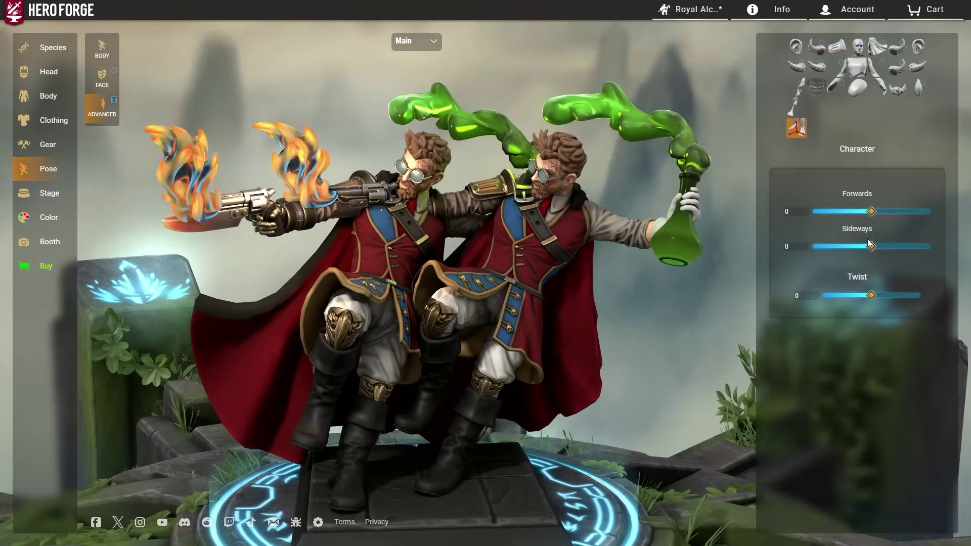
Align the extra copy of the alchemist with the main figure by adjusting its forwards, sideways and twist offsets
{"action": "left_click_drag", "start_coordinate": [871, 247], "coordinate": [922, 257]}
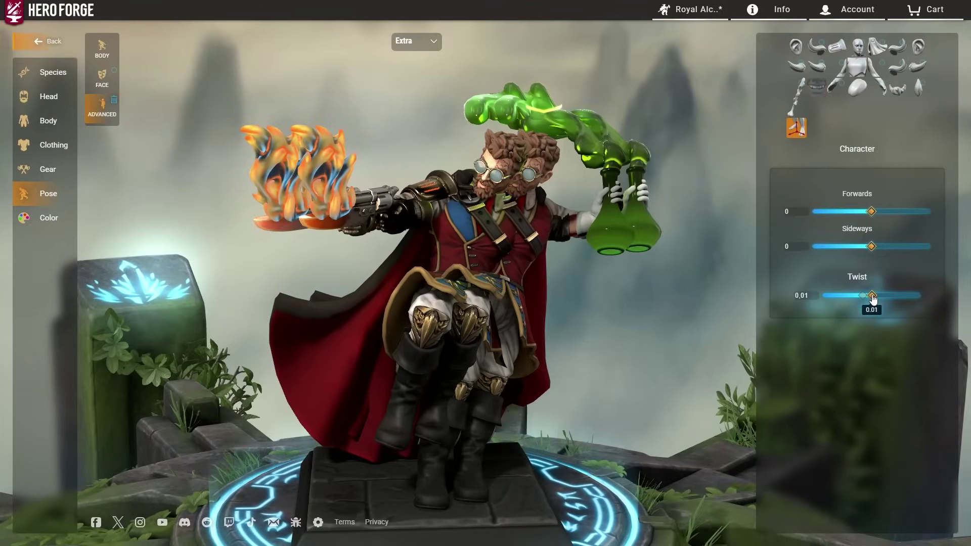
{"action": "left_click_drag", "start_coordinate": [873, 299], "coordinate": [872, 300]}
{"action": "scroll", "coordinate": [607, 263], "scroll_direction": "up", "scroll_amount": 5}
{"action": "right_click_drag", "start_coordinate": [607, 263], "coordinate": [622, 412]}
{"action": "left_click_drag", "start_coordinate": [872, 246], "coordinate": [887, 249]}
{"action": "left_click_drag", "start_coordinate": [871, 211], "coordinate": [872, 219]}
{"action": "scroll", "coordinate": [556, 253], "scroll_direction": "up", "scroll_amount": 5}
{"action": "left_click_drag", "start_coordinate": [887, 247], "coordinate": [885, 249]}
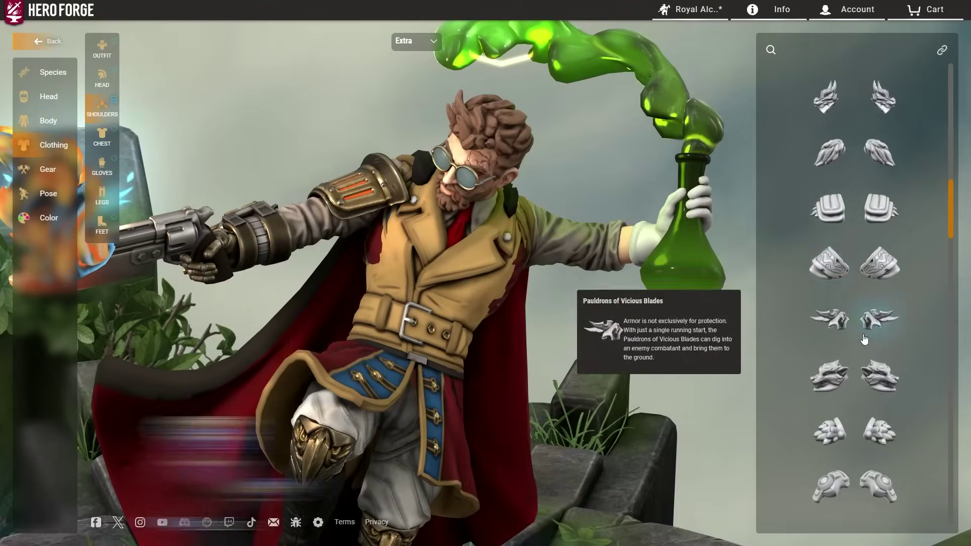
Add a layered pauldron to the extra figure's right shoulder and fit it with up 0.09, side 0.03 and forward 0.03
{"action": "left_click", "coordinate": [830, 207]}
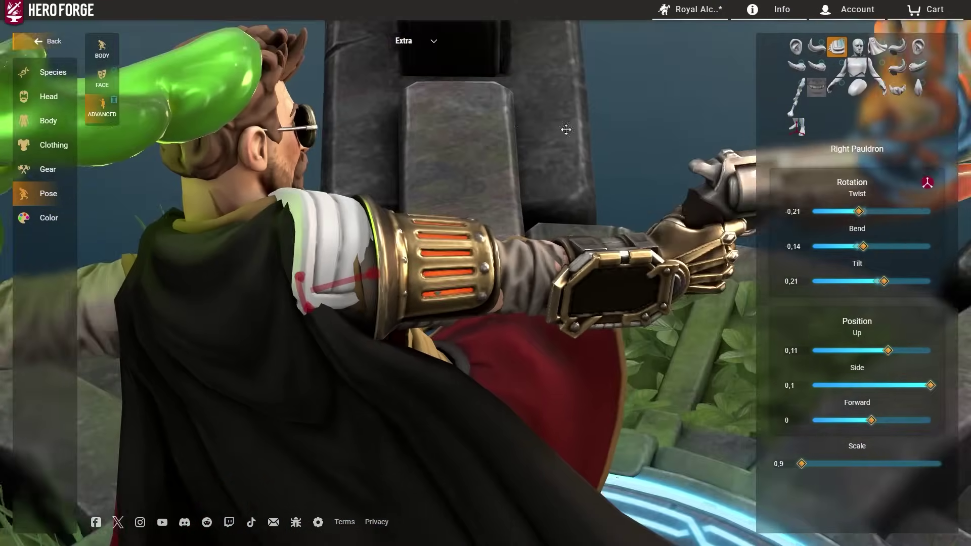
{"action": "left_click_drag", "start_coordinate": [885, 281], "coordinate": [866, 282]}
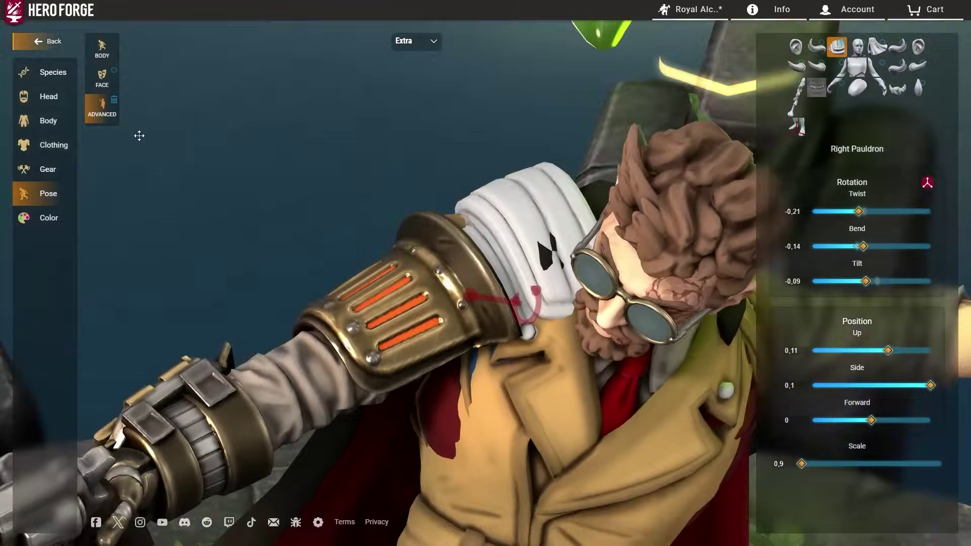
{"action": "left_click_drag", "start_coordinate": [889, 351], "coordinate": [879, 351]}
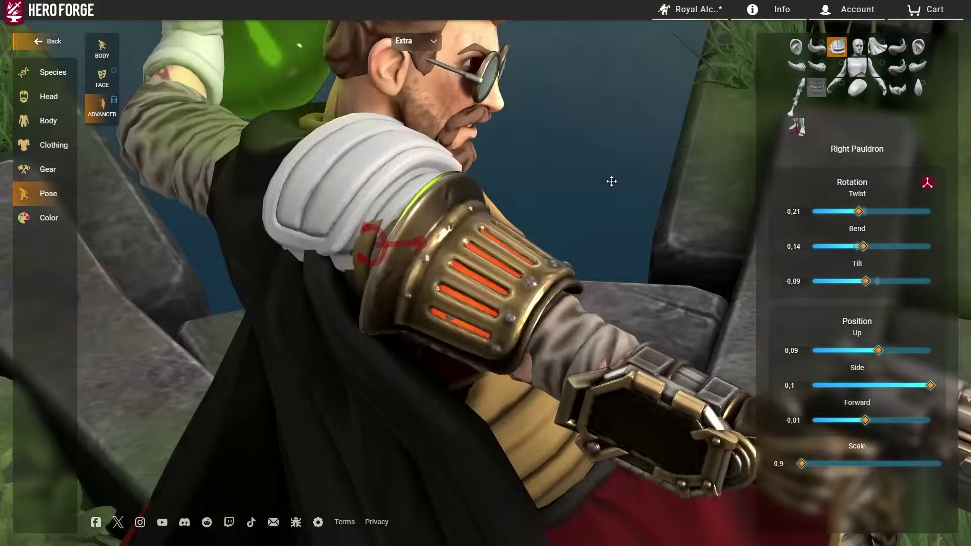
{"action": "left_click_drag", "start_coordinate": [871, 421], "coordinate": [890, 421]}
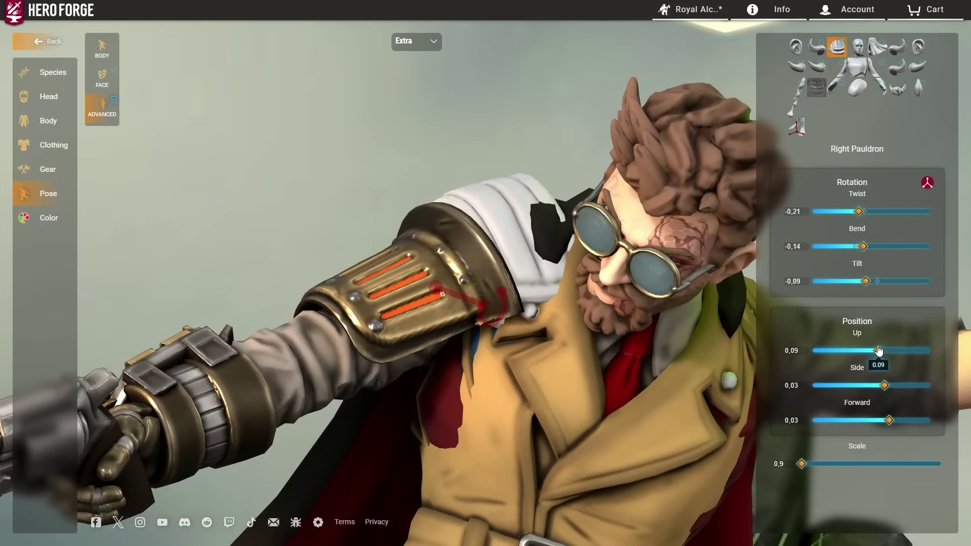
{"action": "left_click_drag", "start_coordinate": [864, 281], "coordinate": [872, 282]}
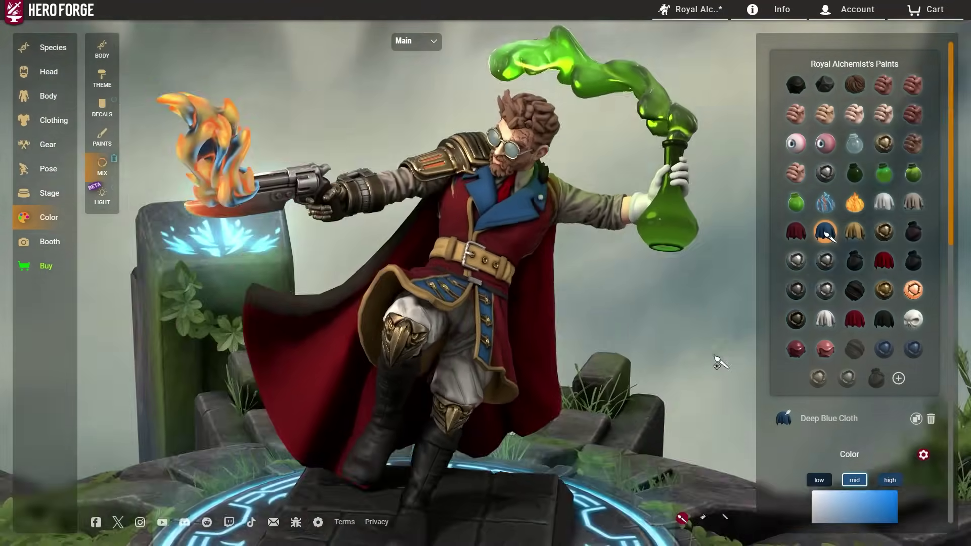
Project a large flag stripes decal onto the blue coat lapel and adjust its scale to fit there
{"action": "left_click", "coordinate": [48, 96]}
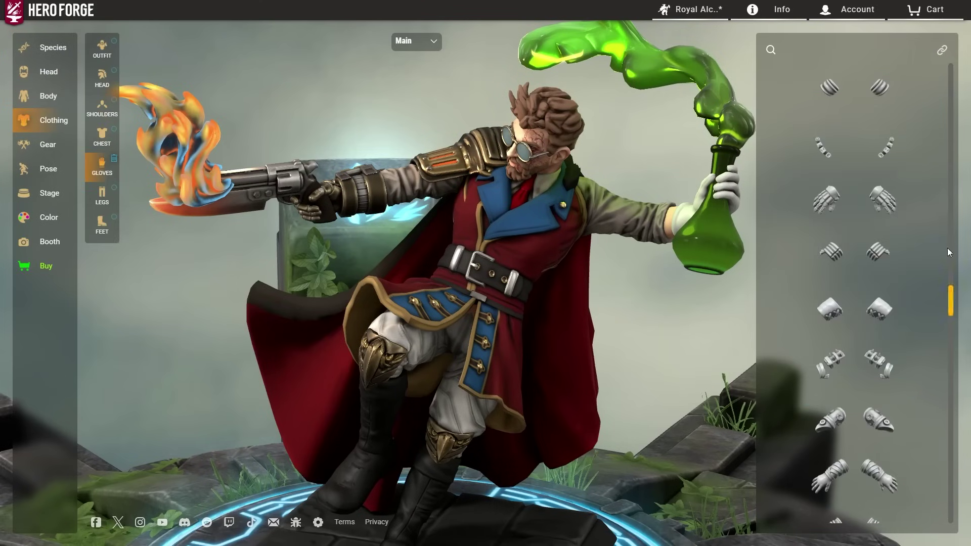
{"action": "left_click_drag", "start_coordinate": [263, 270], "coordinate": [446, 367]}
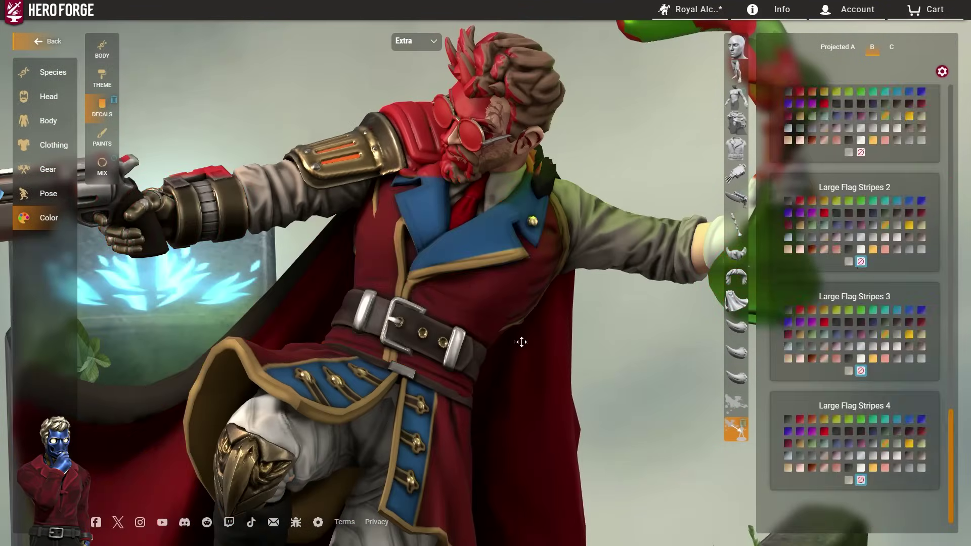
{"action": "left_click", "coordinate": [820, 412]}
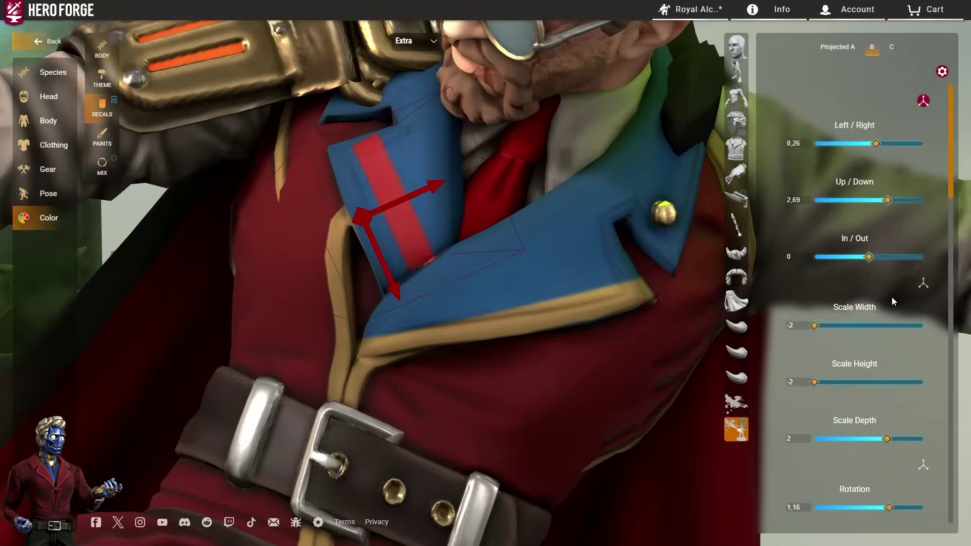
{"action": "left_click_drag", "start_coordinate": [869, 366], "coordinate": [866, 370]}
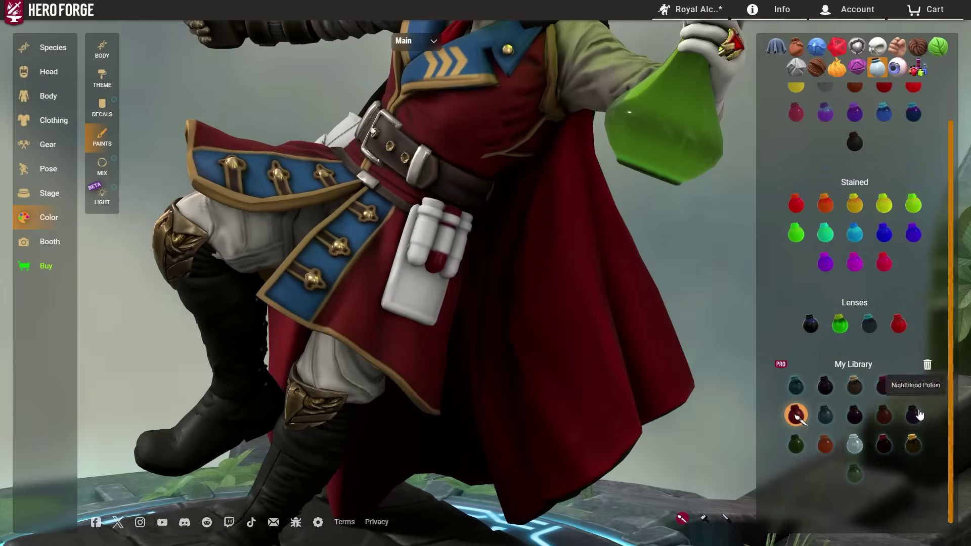
Paint the alchemist's beard with the faded brown hair paint and browse the cloth paints for the potion vial case
{"action": "left_click", "coordinate": [96, 166]}
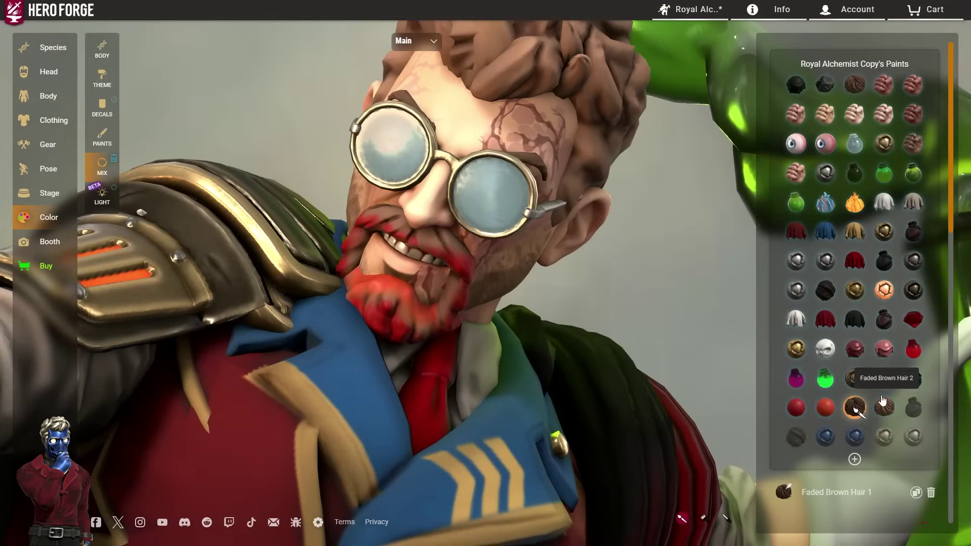
{"action": "left_click", "coordinate": [412, 337]}
{"action": "scroll", "coordinate": [853, 365], "scroll_direction": "down", "scroll_amount": 3}
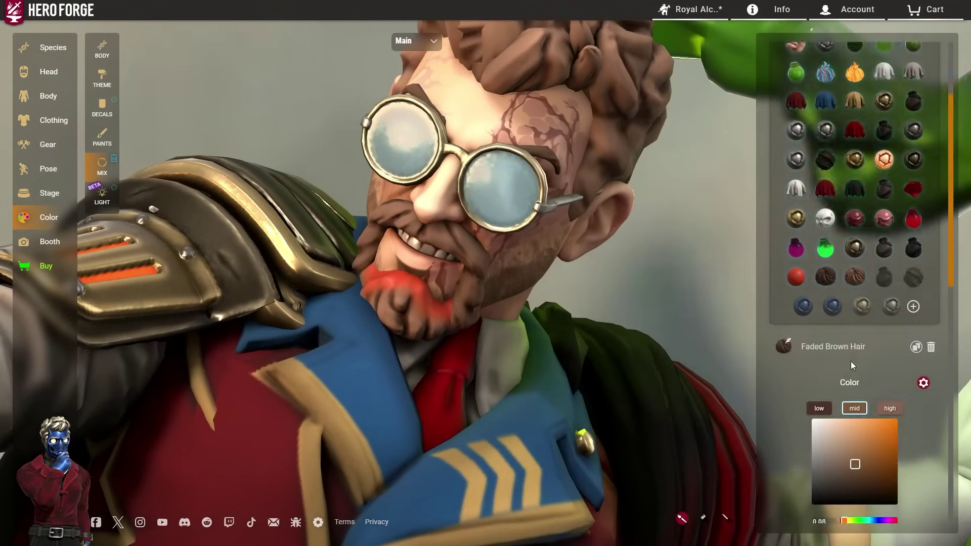
{"action": "scroll", "coordinate": [690, 297], "scroll_direction": "down", "scroll_amount": 3}
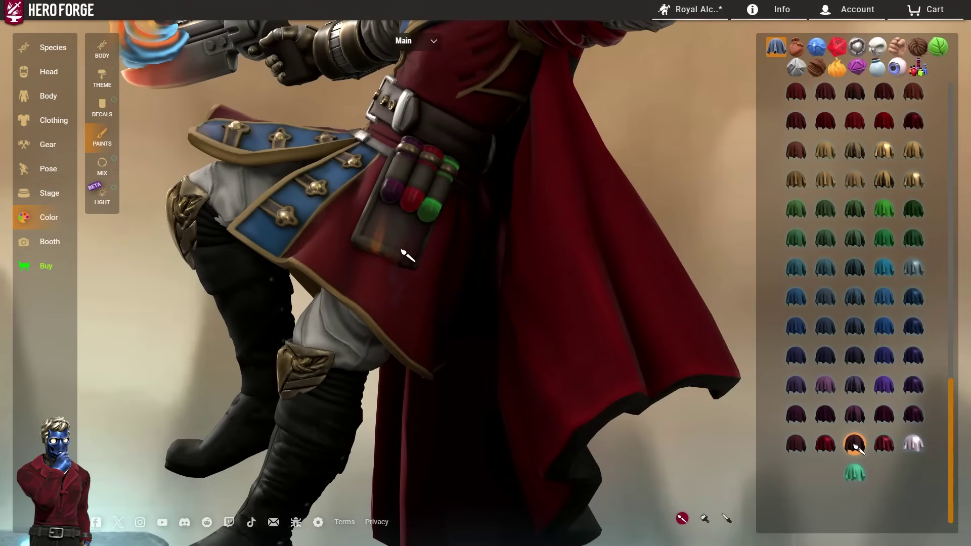
{"action": "scroll", "coordinate": [680, 253], "scroll_direction": "down", "scroll_amount": 5}
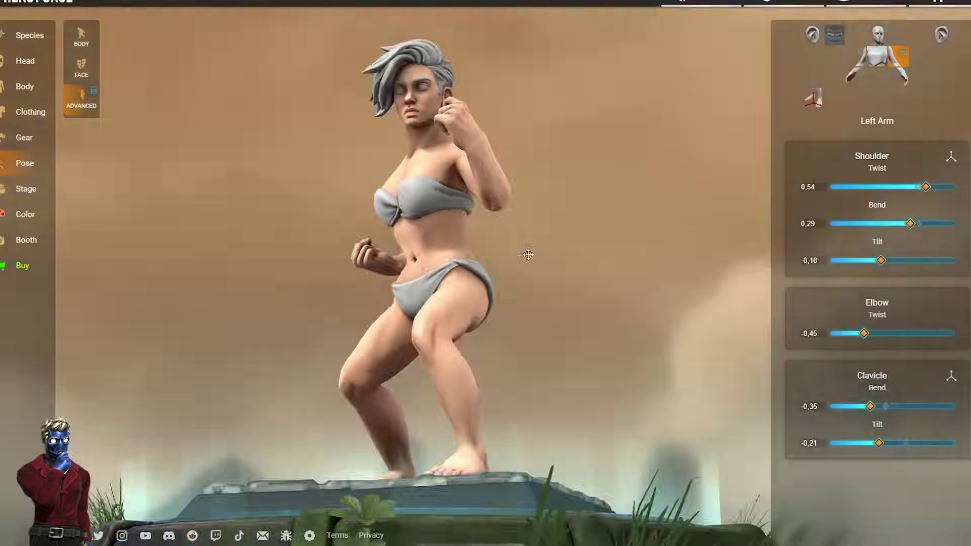
Adjust the raised left arm of the new female fighter and apply the Dark Red Hair paint to her hair
{"action": "left_click_drag", "start_coordinate": [890, 487], "coordinate": [914, 487]}
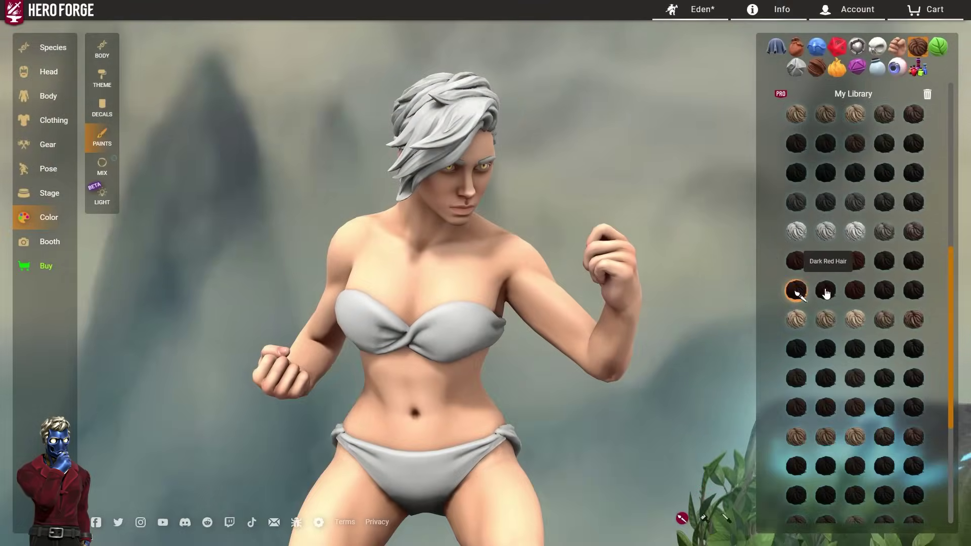
{"action": "left_click", "coordinate": [826, 293]}
{"action": "scroll", "coordinate": [511, 192], "scroll_direction": "up", "scroll_amount": 5}
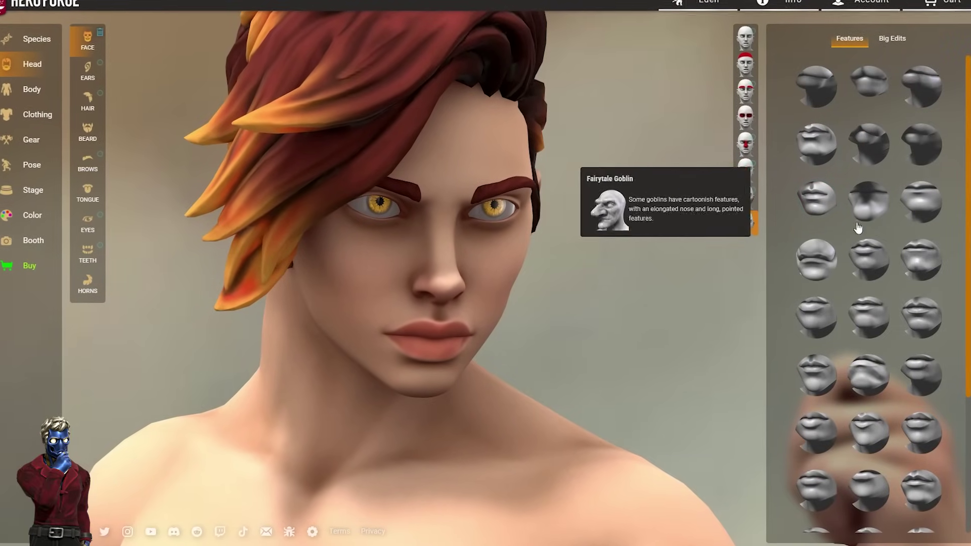
Choose mouth, eye and nose-bridge features for the fighter's face and paint its crack decals with a fire paint from the library
{"action": "left_click", "coordinate": [816, 318]}
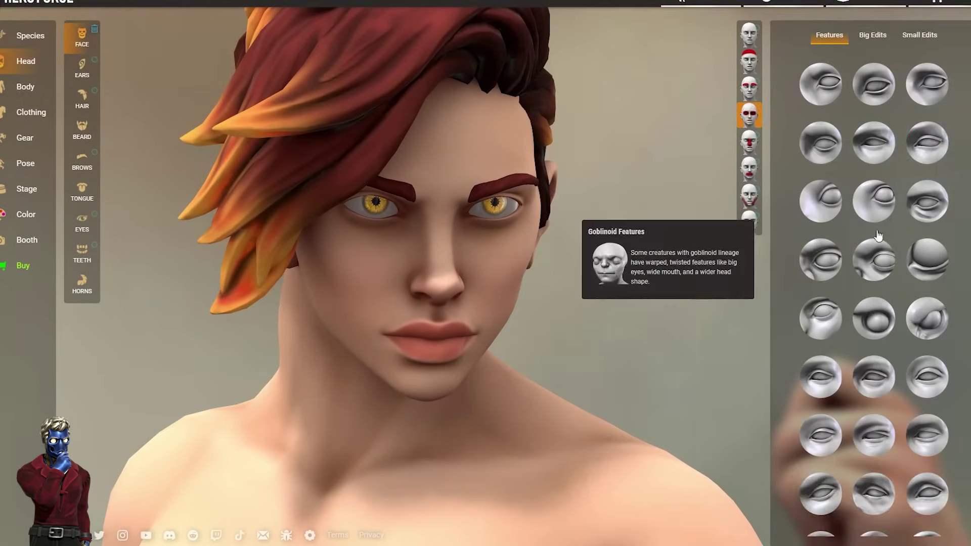
{"action": "left_click_drag", "start_coordinate": [903, 496], "coordinate": [897, 497]}
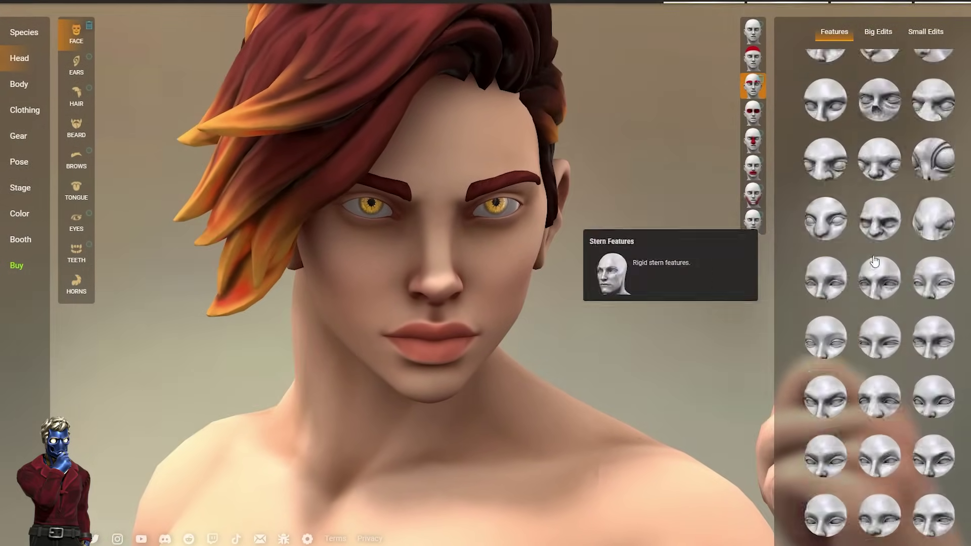
{"action": "left_click", "coordinate": [824, 195]}
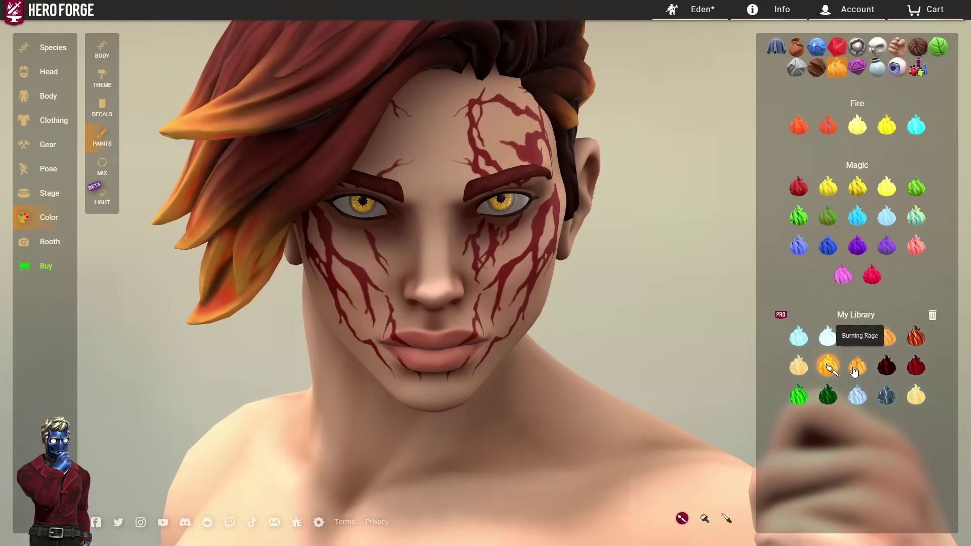
{"action": "left_click", "coordinate": [830, 367]}
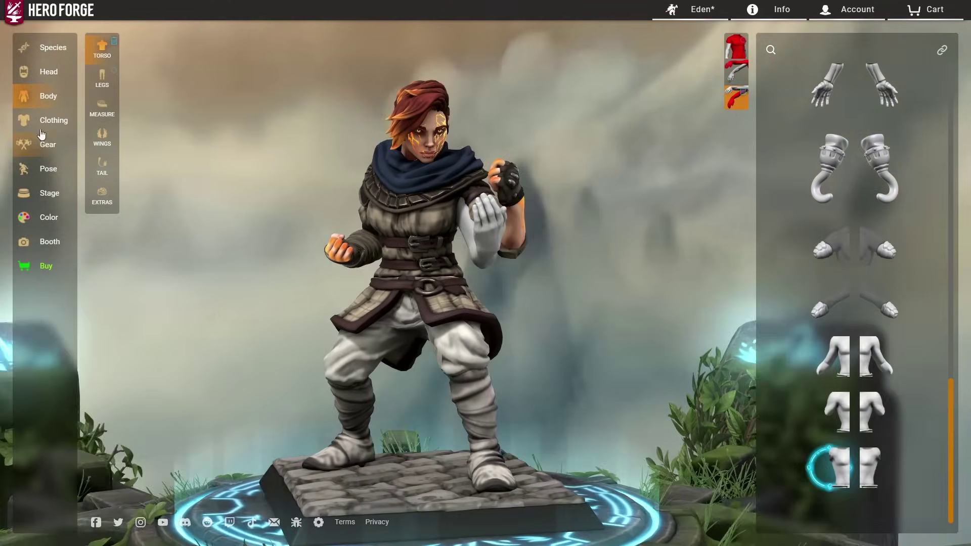
Pose the fighter's extra middle left arm so its bandage wrap sits around the raised forearm
{"action": "left_click", "coordinate": [48, 169]}
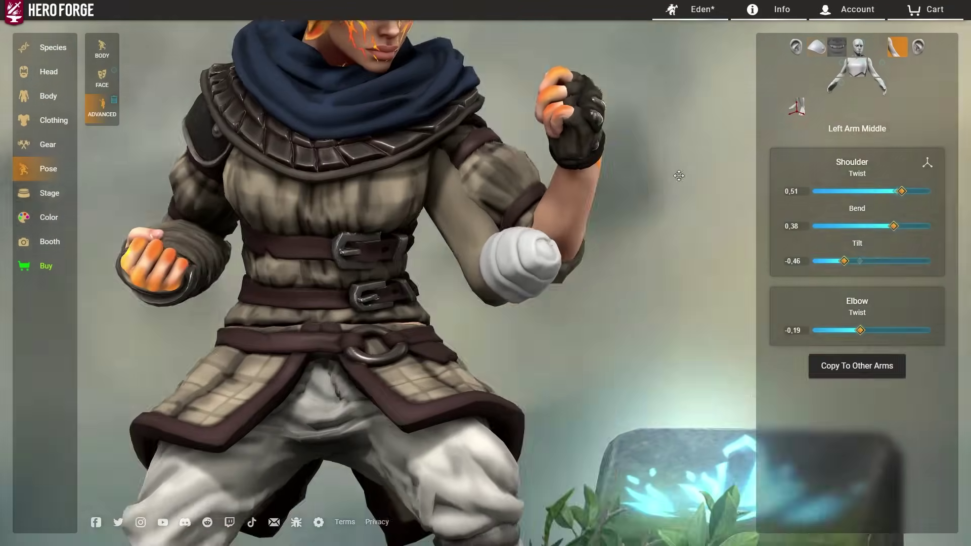
{"action": "left_click_drag", "start_coordinate": [898, 226], "coordinate": [878, 230]}
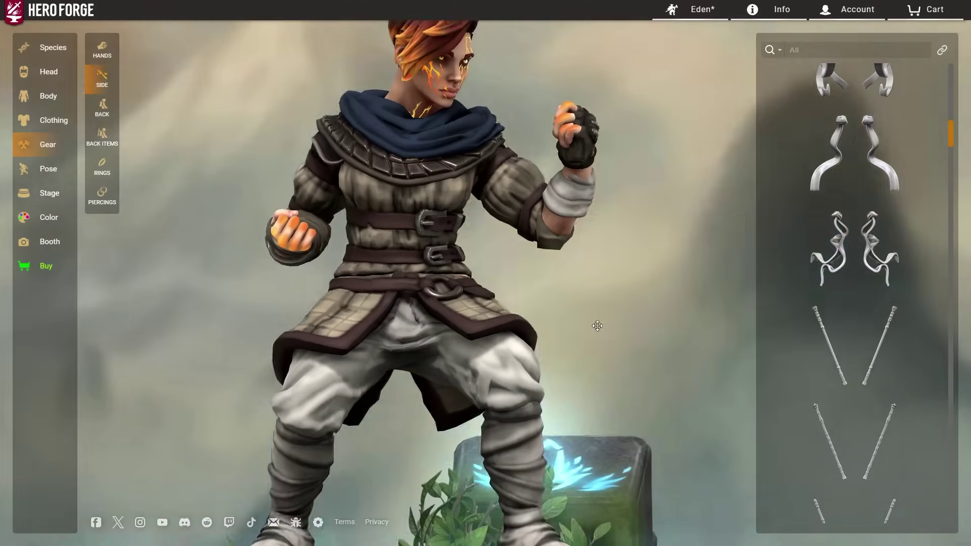
Add flowing ribbon side items to the fighter and adjust the pose so they trail behind her body and legs
{"action": "left_click", "coordinate": [855, 248]}
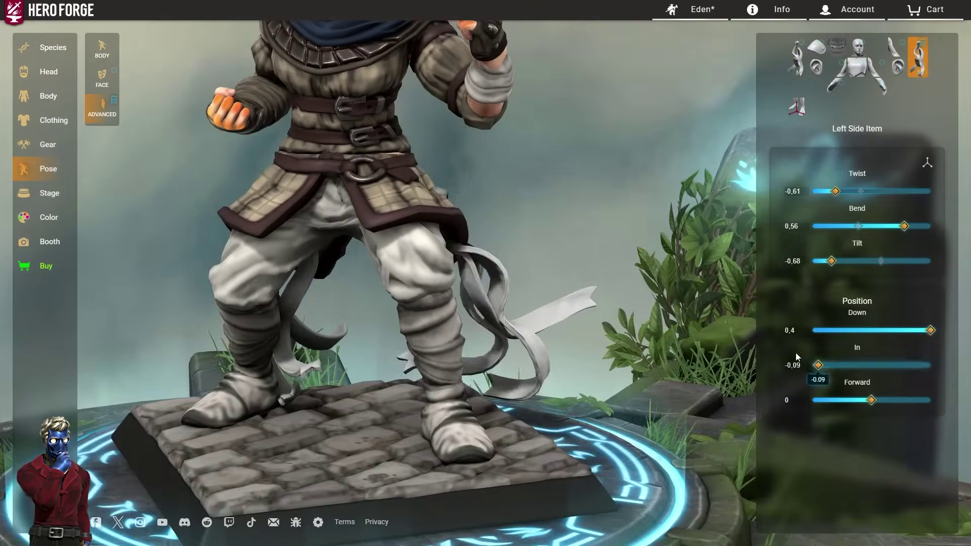
{"action": "left_click_drag", "start_coordinate": [893, 247], "coordinate": [846, 246]}
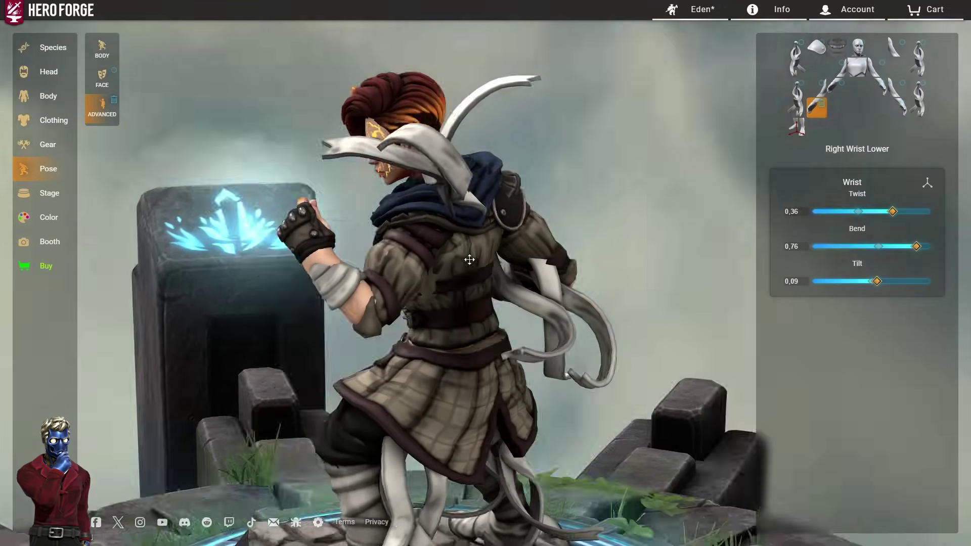
{"action": "left_click", "coordinate": [485, 211]}
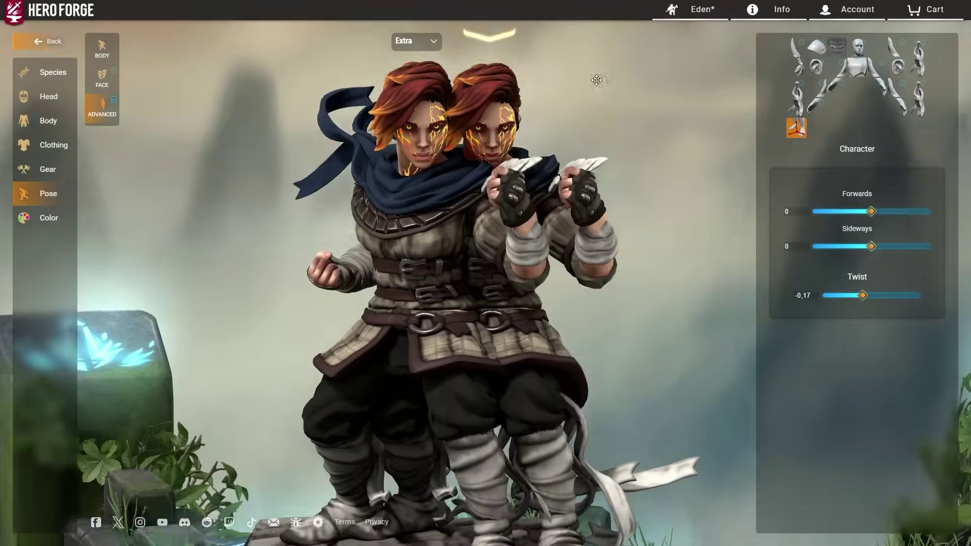
Align the extra copy of the fighter with the main figure using a forwards offset of about 0.05 and sideways 0.18
{"action": "left_click_drag", "start_coordinate": [872, 212], "coordinate": [875, 212]}
{"action": "scroll", "coordinate": [609, 249], "scroll_direction": "up", "scroll_amount": 5}
{"action": "left_click_drag", "start_coordinate": [877, 247], "coordinate": [883, 248]}
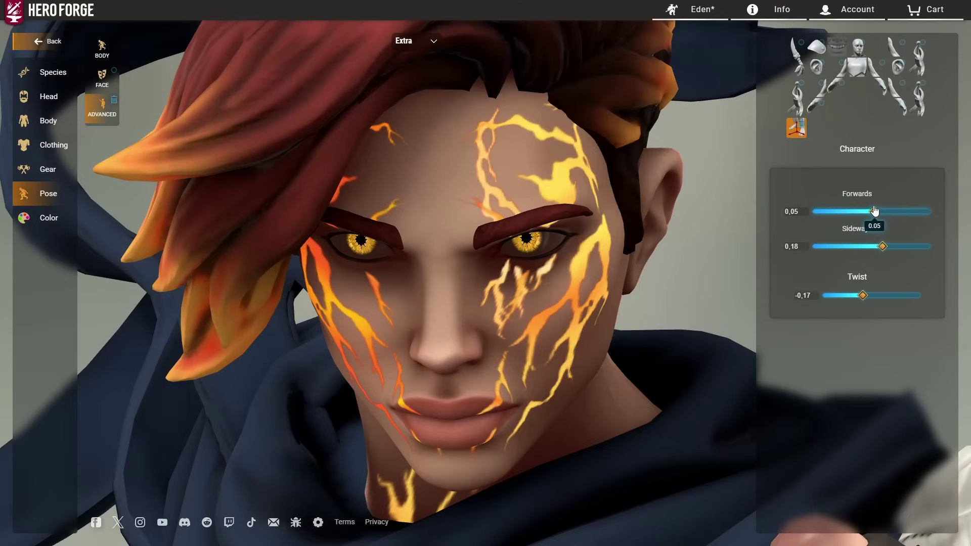
{"action": "left_click_drag", "start_coordinate": [875, 211], "coordinate": [873, 211]}
{"action": "left_click", "coordinate": [804, 247]}
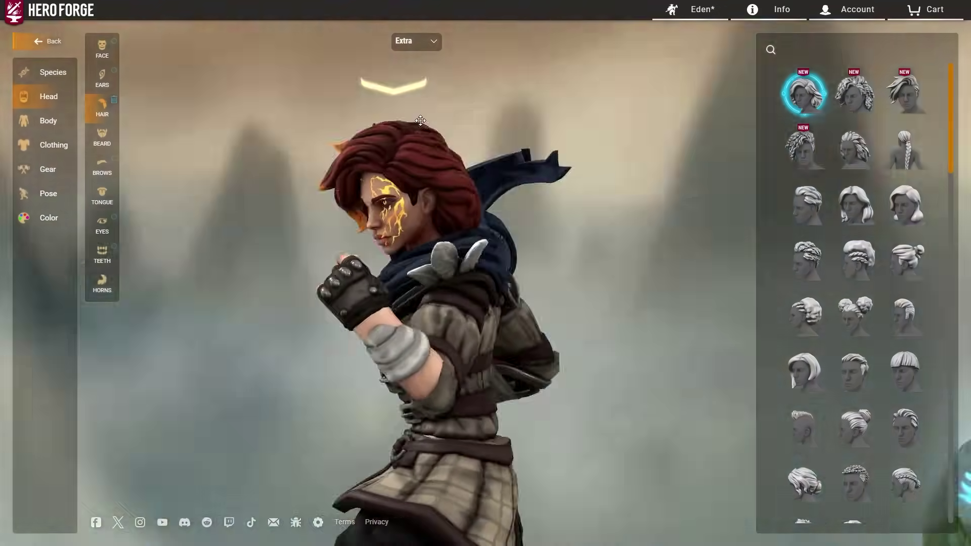
Try several short and medium-length hairstyles on the extra figure, including Medium Length Ringlets
{"action": "left_click", "coordinate": [906, 261]}
{"action": "key", "text": "ctrl+z"}
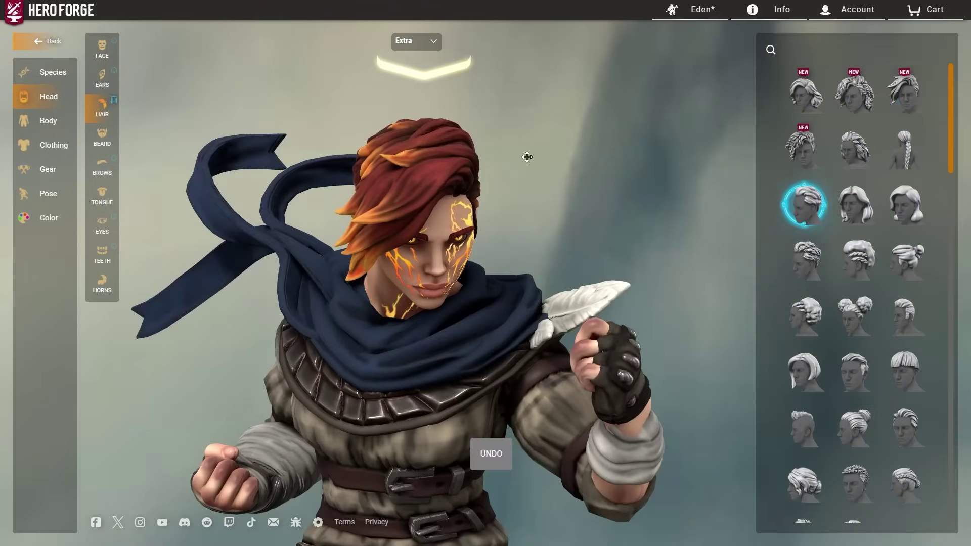
{"action": "key", "text": "ctrl+z"}
{"action": "left_click", "coordinate": [870, 221]}
{"action": "scroll", "coordinate": [860, 303], "scroll_direction": "down", "scroll_amount": 5}
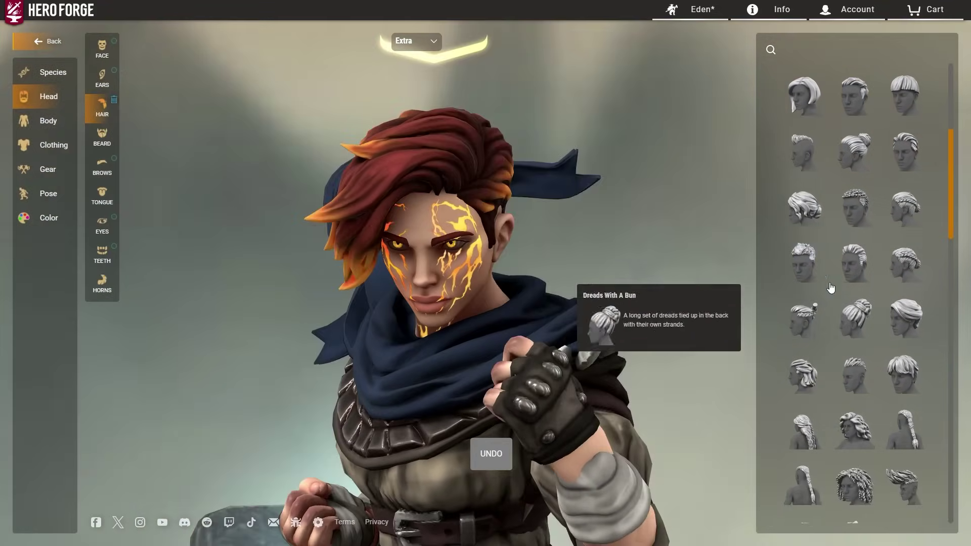
{"action": "left_click", "coordinate": [804, 375]}
{"action": "scroll", "coordinate": [855, 412], "scroll_direction": "down", "scroll_amount": 2}
{"action": "mouse_move", "coordinate": [698, 263]}
{"action": "left_mouse_down"}
{"action": "mouse_move", "coordinate": [549, 271]}
{"action": "mouse_move", "coordinate": [693, 268]}
{"action": "left_mouse_up"}
{"action": "left_click", "coordinate": [857, 349]}
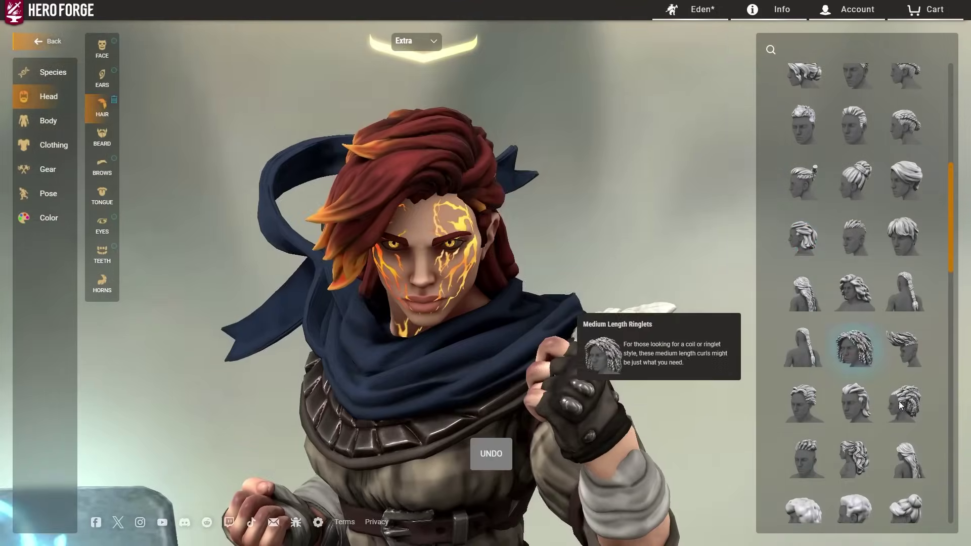
Browse further hairstyles and give the extra figure a long, flowing high ponytail
{"action": "scroll", "coordinate": [857, 344], "scroll_direction": "down", "scroll_amount": 1}
{"action": "left_click", "coordinate": [856, 335]}
{"action": "left_click_drag", "start_coordinate": [729, 219], "coordinate": [700, 224]}
{"action": "scroll", "coordinate": [861, 354], "scroll_direction": "down", "scroll_amount": 3}
{"action": "left_click", "coordinate": [863, 379]}
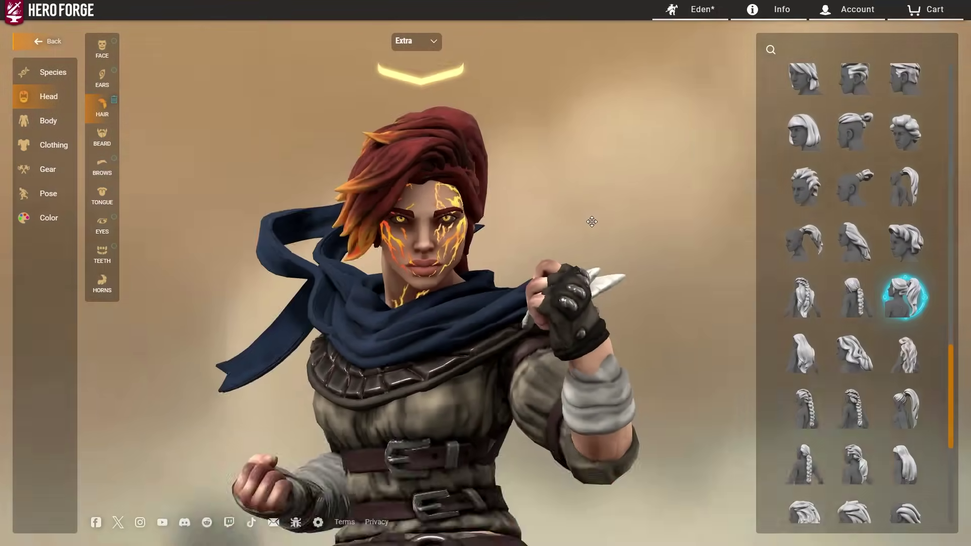
{"action": "left_click_drag", "start_coordinate": [592, 221], "coordinate": [749, 269]}
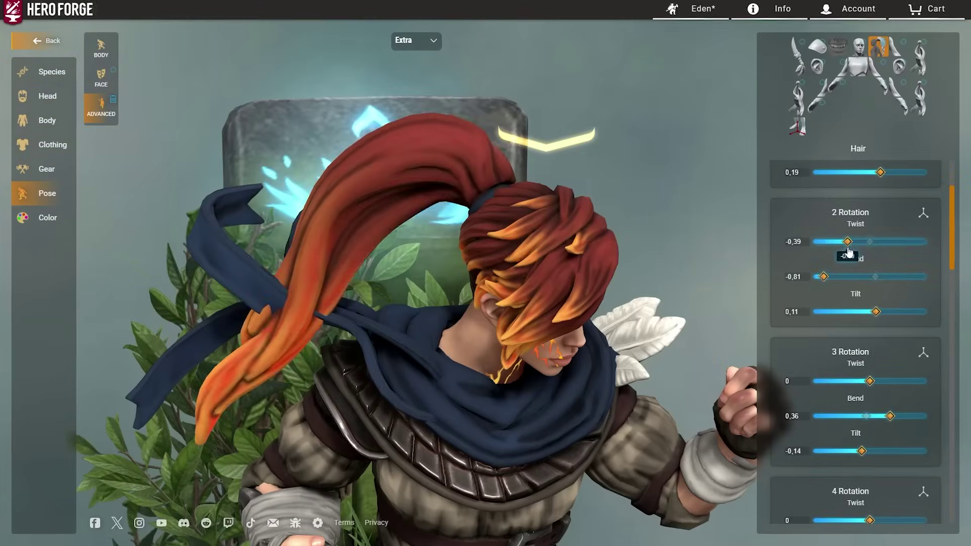
Pose the extra figure's ponytail segments so it streams out behind the head, with segment 5 tilt at 0.18
{"action": "left_click_drag", "start_coordinate": [868, 417], "coordinate": [890, 420]}
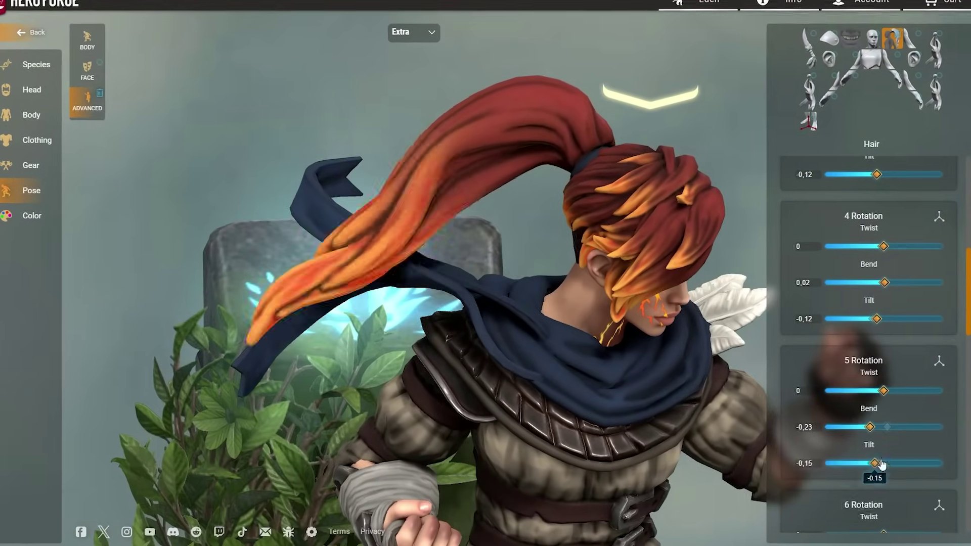
{"action": "left_click_drag", "start_coordinate": [876, 464], "coordinate": [895, 463]}
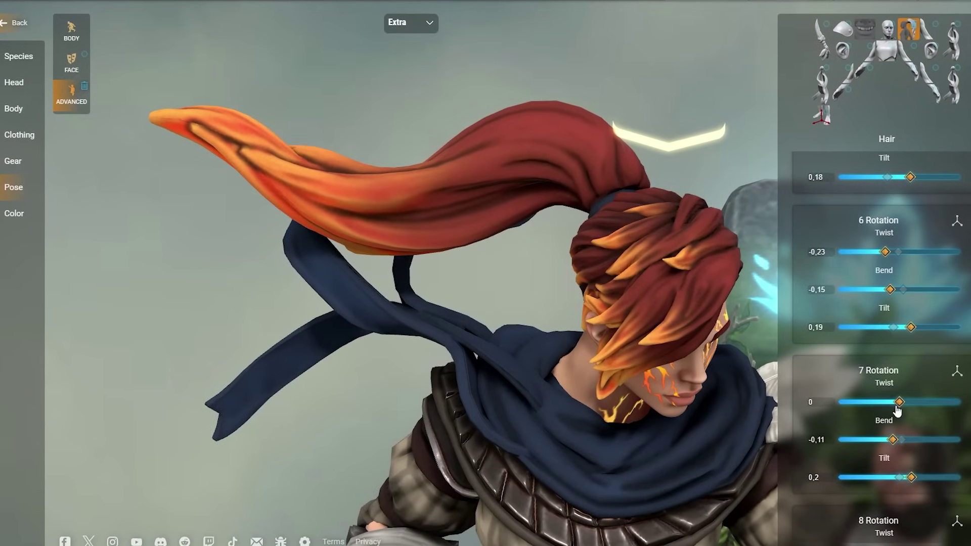
{"action": "left_click_drag", "start_coordinate": [904, 415], "coordinate": [899, 417]}
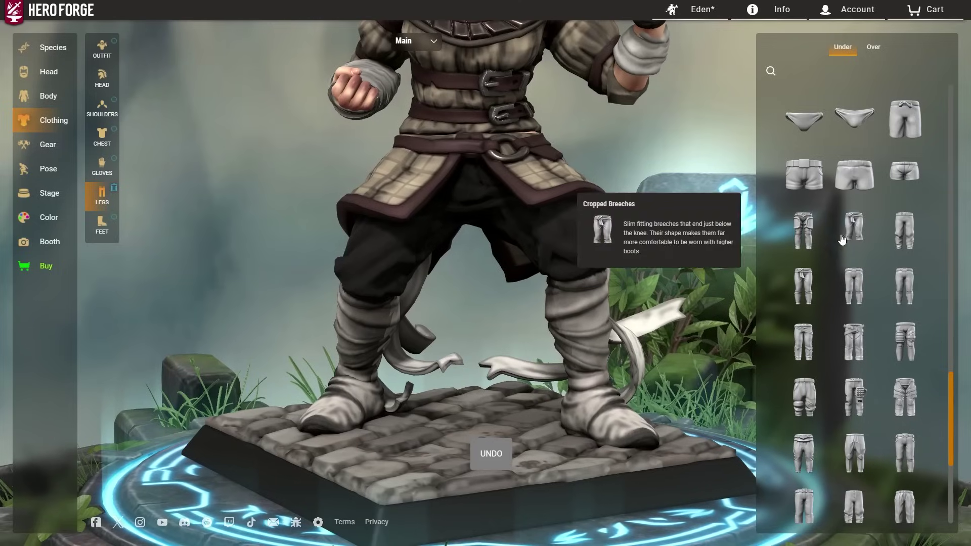
Dress the main figure in Cropped Breeches
{"action": "left_click", "coordinate": [855, 231]}
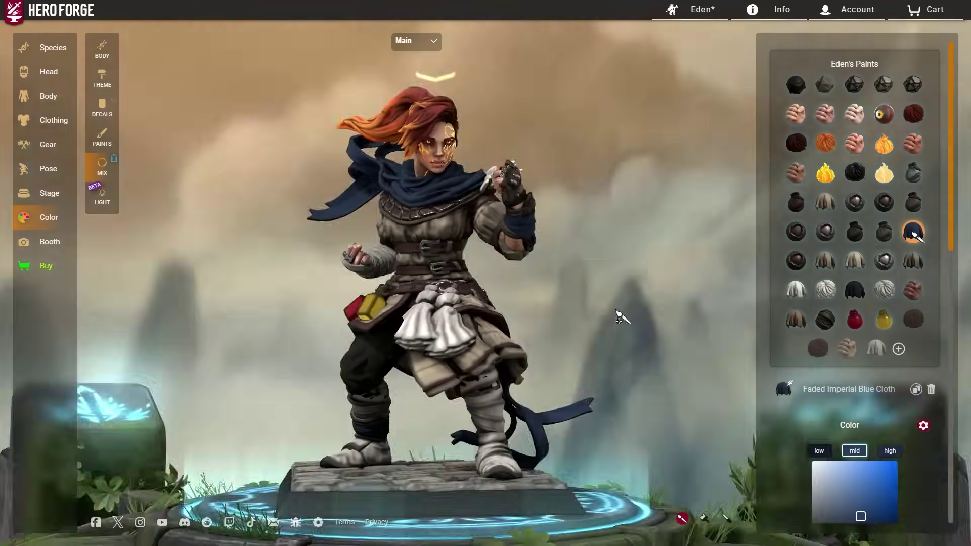
Move light A to side -0.43 and front 0.69, adjust its hue, and open the photo booth
{"action": "left_click_drag", "start_coordinate": [622, 318], "coordinate": [202, 308]}
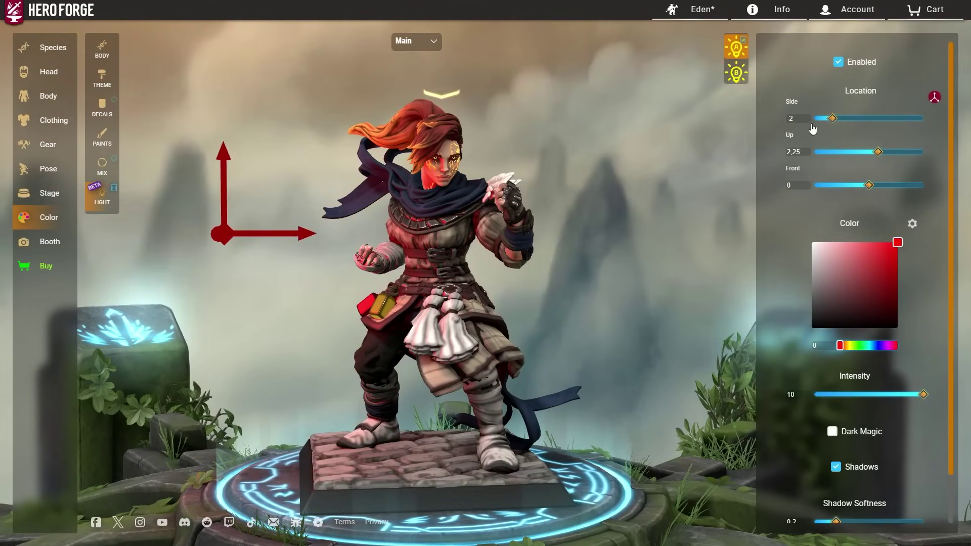
{"action": "left_click_drag", "start_coordinate": [833, 118], "coordinate": [844, 118]}
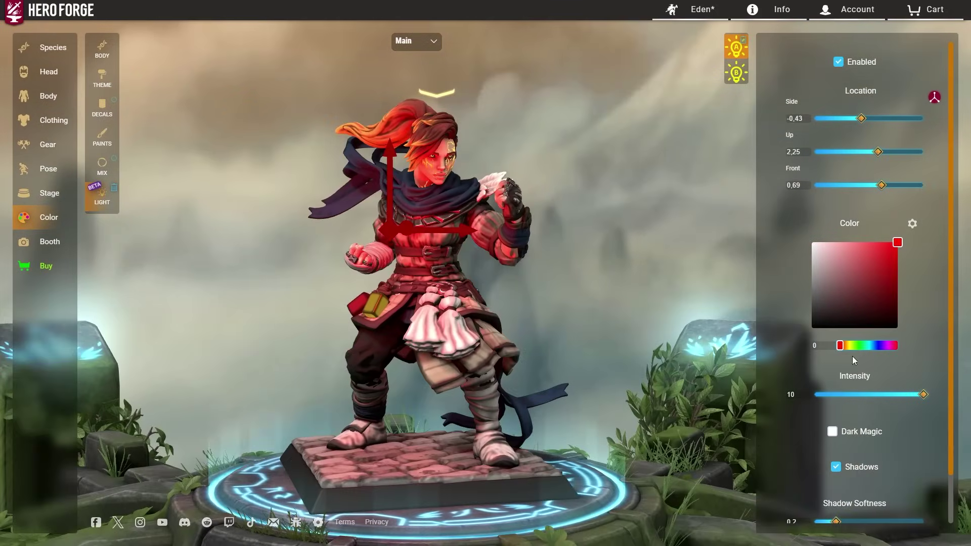
{"action": "left_click", "coordinate": [846, 346]}
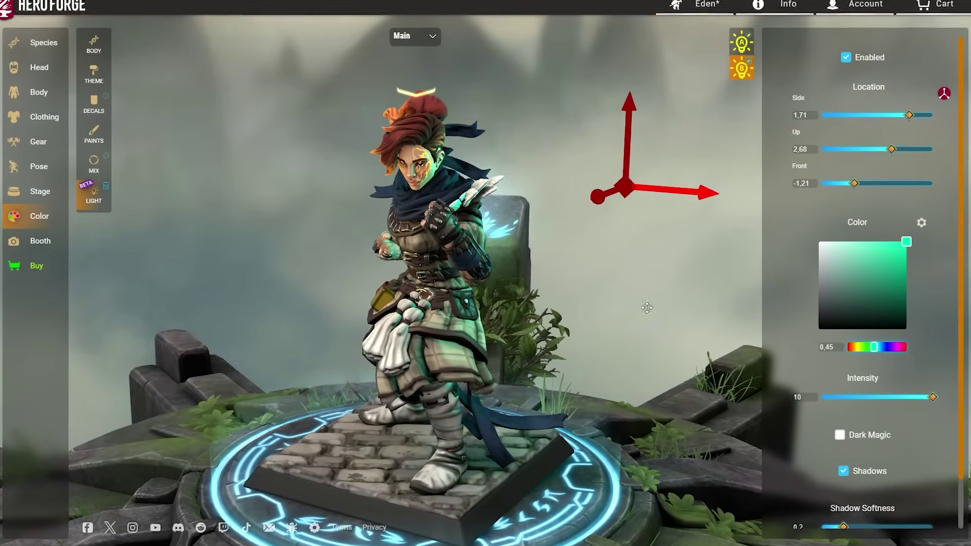
{"action": "left_click", "coordinate": [41, 241]}
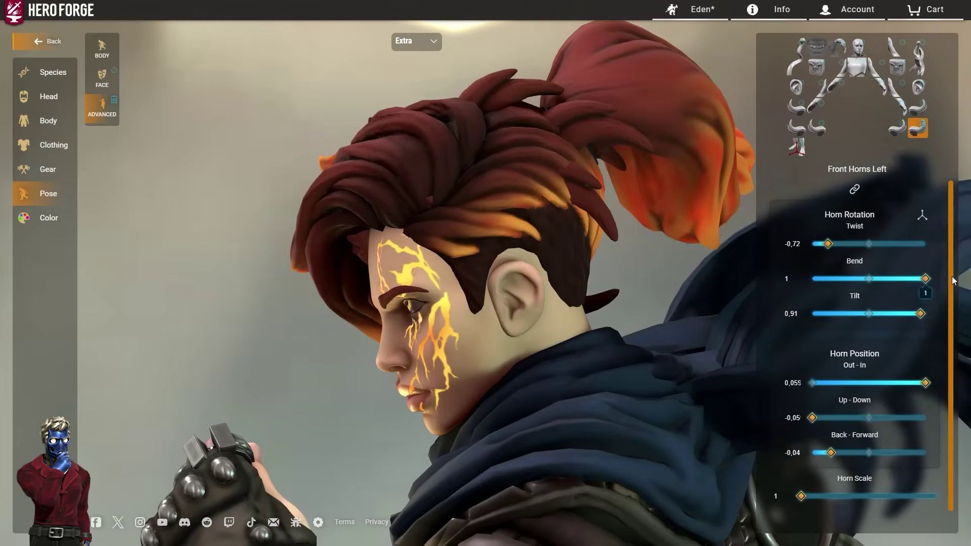
Scale the extra figure's left front horn to 1.16, adjust its bend, and twist the right front horn to form hair strands
{"action": "left_click_drag", "start_coordinate": [819, 486], "coordinate": [854, 485]}
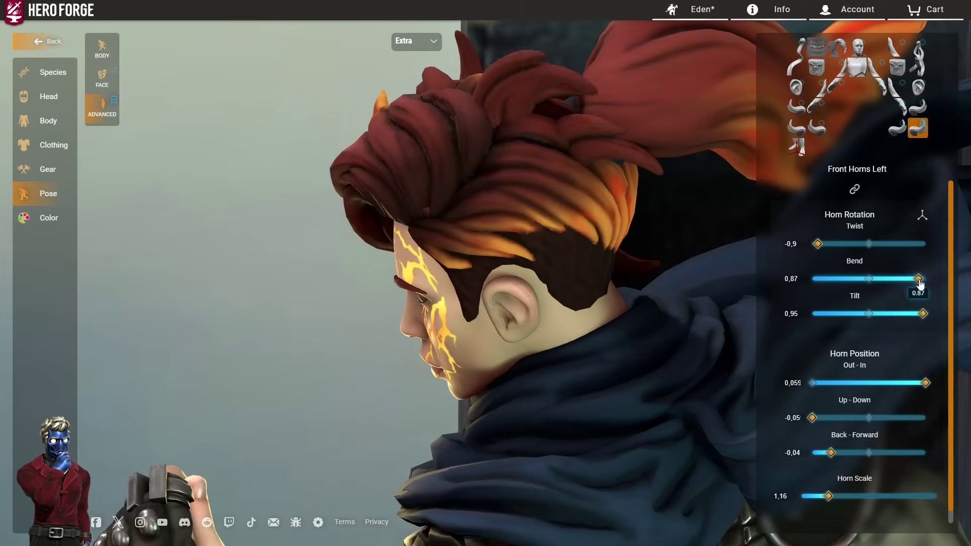
{"action": "left_click_drag", "start_coordinate": [854, 279], "coordinate": [857, 280]}
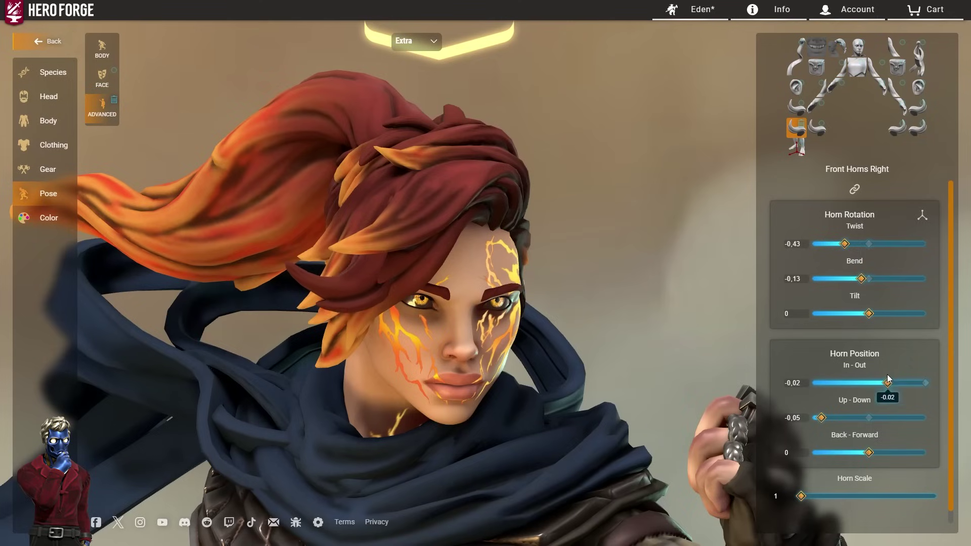
{"action": "left_click_drag", "start_coordinate": [845, 244], "coordinate": [856, 244]}
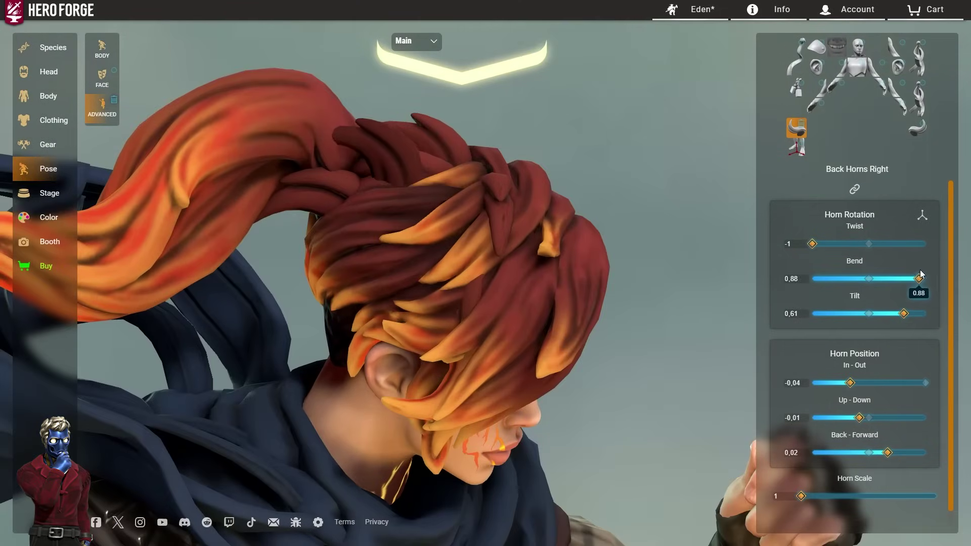
Blend the main figure's right back horn into the hair with twist -0.94 and bend 0.86
{"action": "left_click_drag", "start_coordinate": [920, 274], "coordinate": [921, 279]}
{"action": "left_click_drag", "start_coordinate": [813, 244], "coordinate": [830, 244]}
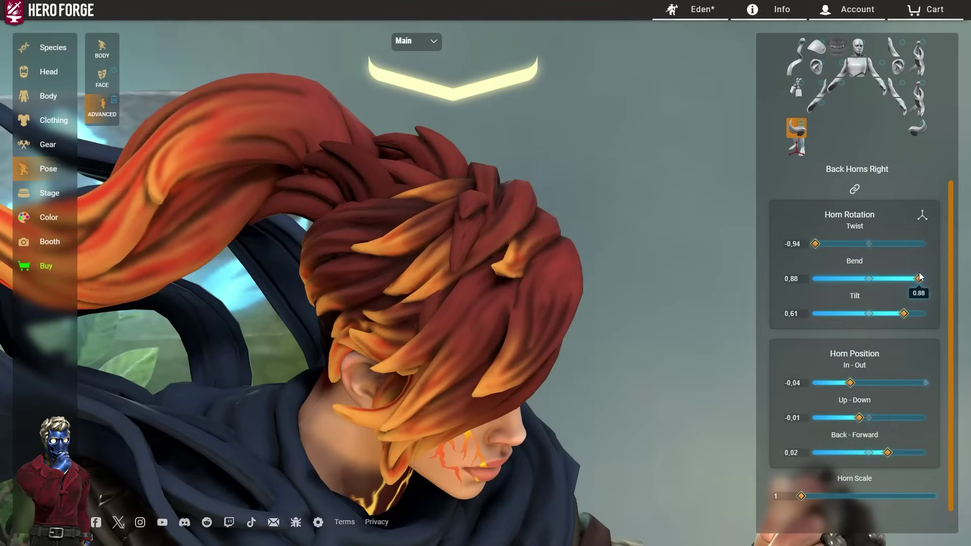
{"action": "left_click_drag", "start_coordinate": [919, 277], "coordinate": [918, 273]}
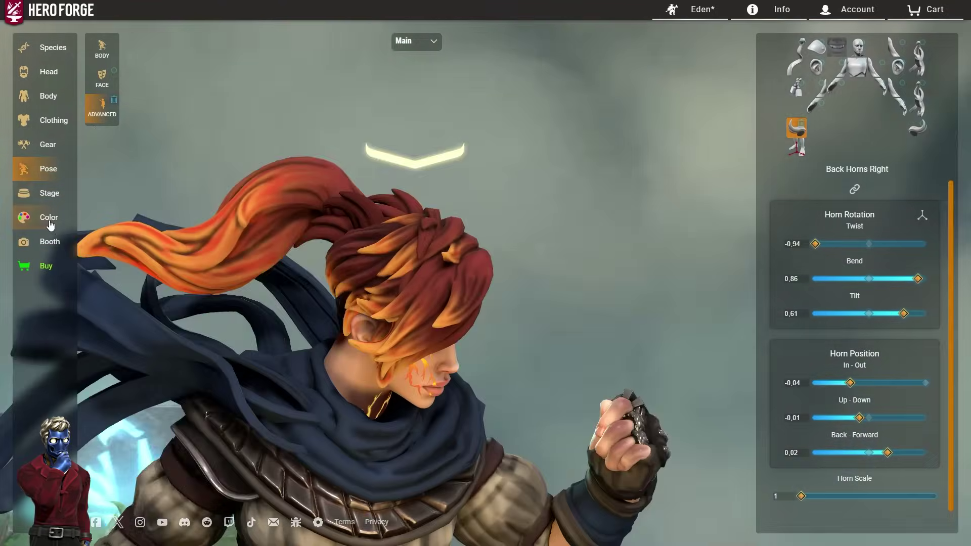
Add side horns to the main figure as hair strands, posing the left one with twist 0.52, bend -0.59 and tilt -0.3
{"action": "left_click", "coordinate": [30, 71]}
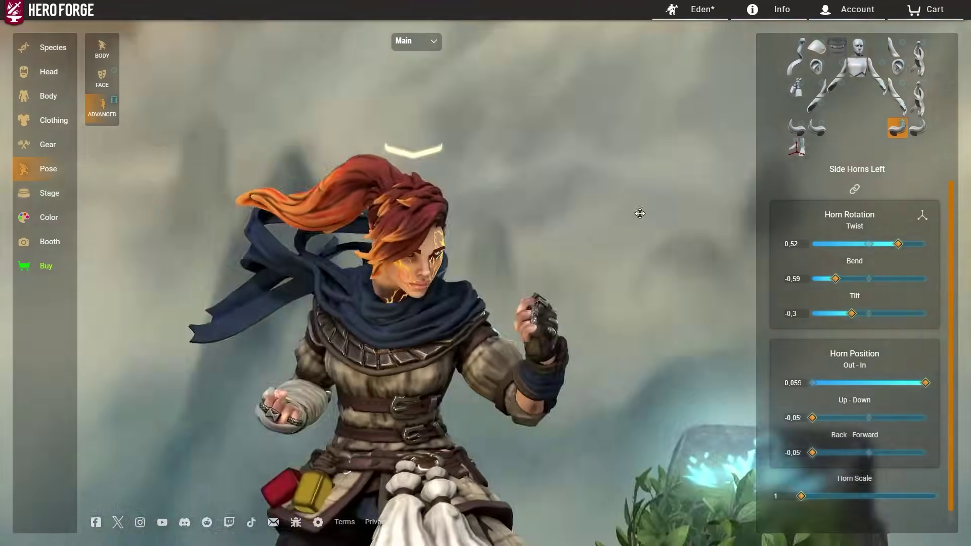
{"action": "left_click_drag", "start_coordinate": [640, 213], "coordinate": [265, 165]}
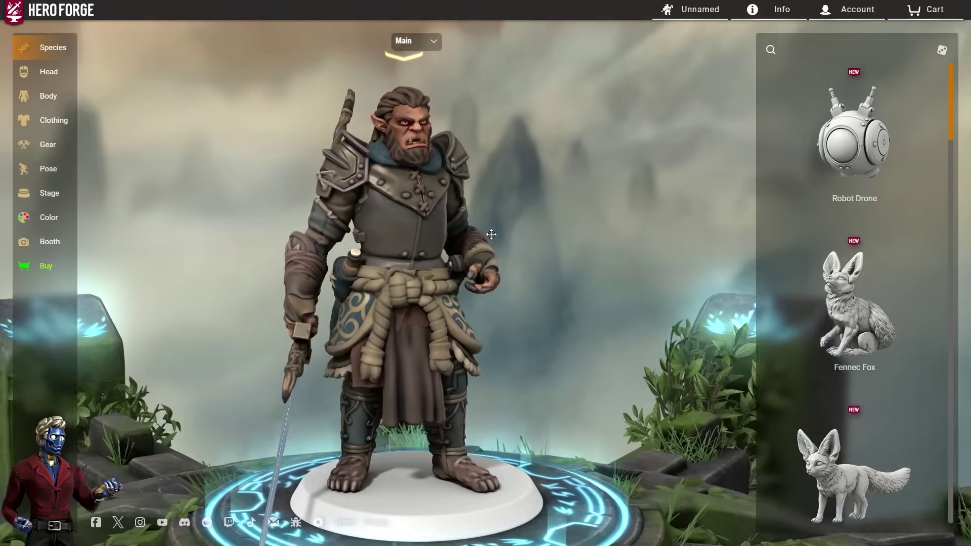
Examine the base orc and the finished orc swordsman with his smoky companion, including the armor, sword and staff details
{"action": "left_click_drag", "start_coordinate": [556, 233], "coordinate": [380, 234]}
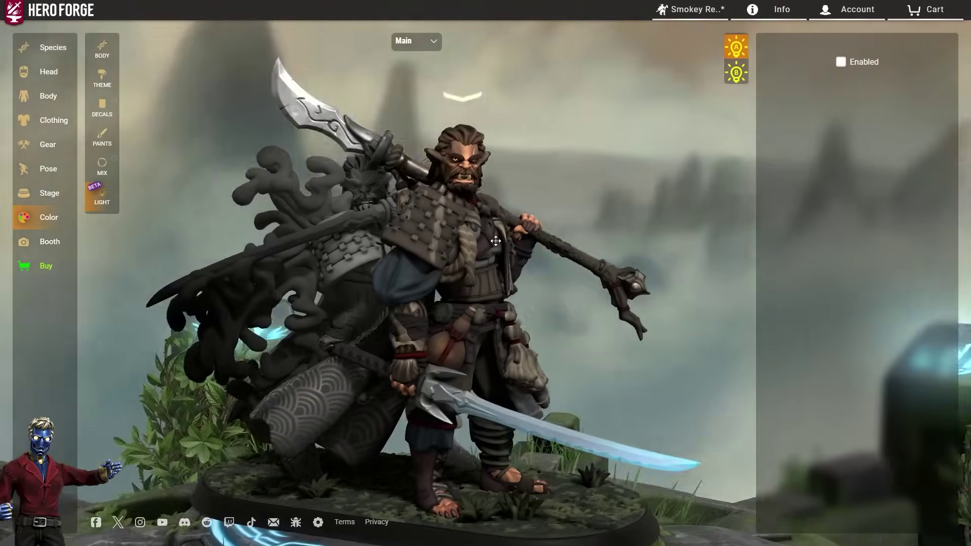
{"action": "left_click_drag", "start_coordinate": [434, 287], "coordinate": [481, 243]}
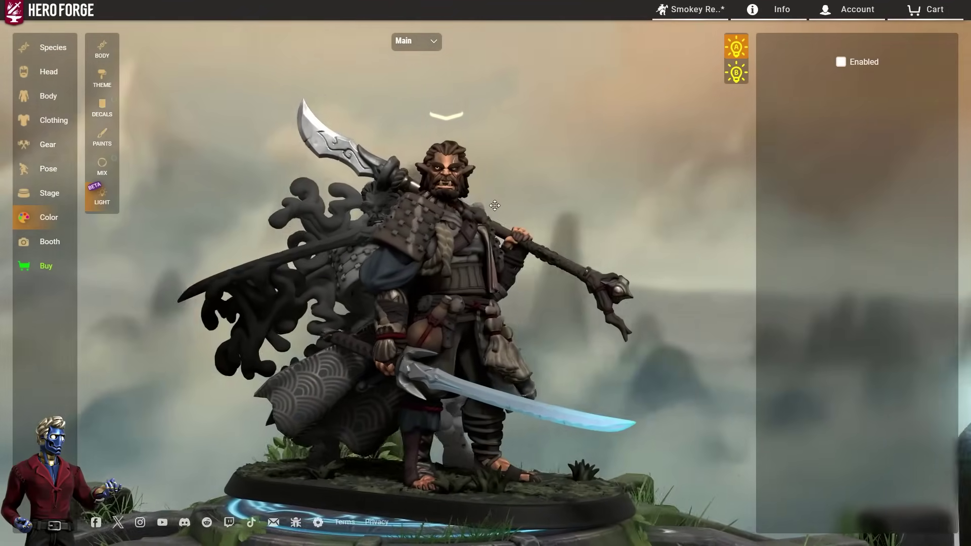
{"action": "scroll", "coordinate": [483, 212], "scroll_direction": "up", "scroll_amount": 5}
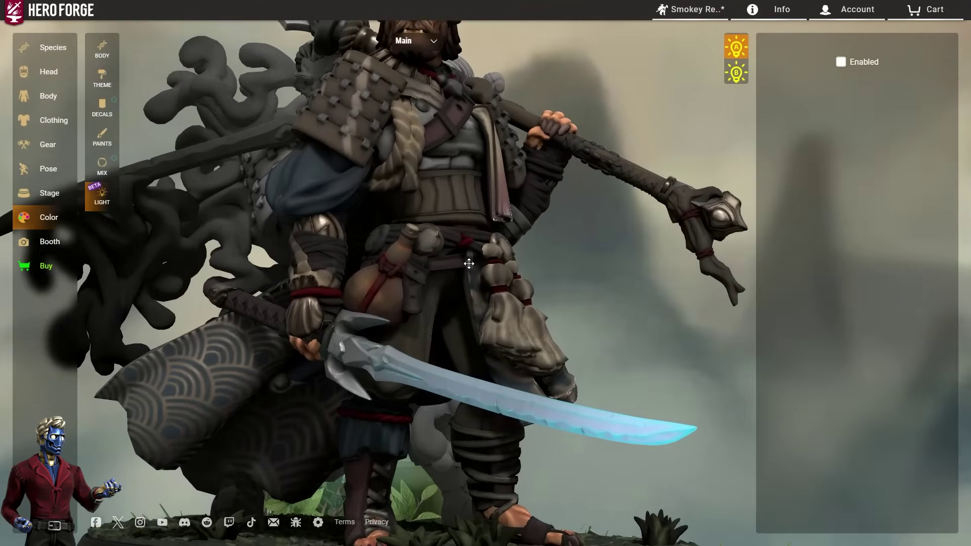
{"action": "scroll", "coordinate": [521, 260], "scroll_direction": "down", "scroll_amount": 5}
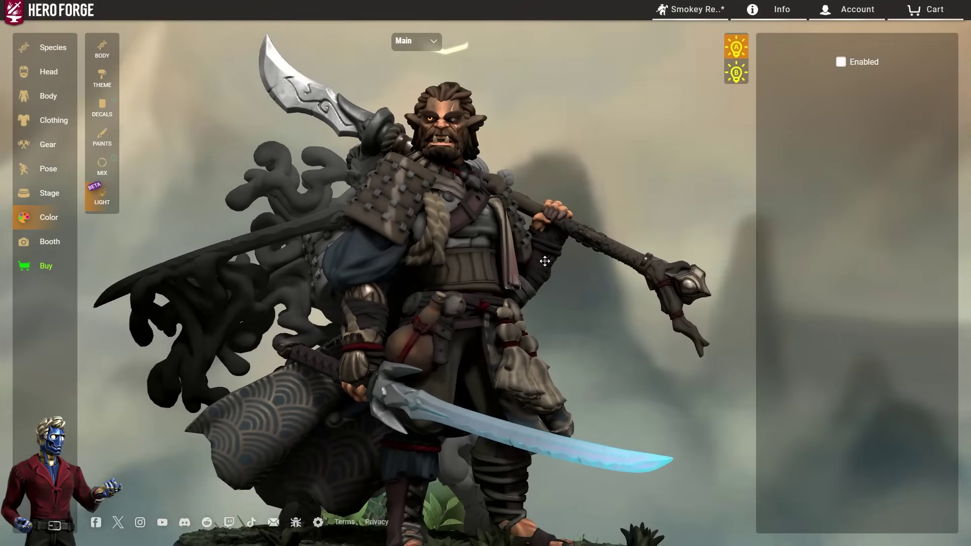
{"action": "mouse_move", "coordinate": [521, 261]}
{"action": "left_mouse_down"}
{"action": "mouse_move", "coordinate": [581, 273]}
{"action": "mouse_move", "coordinate": [517, 260]}
{"action": "left_mouse_up"}
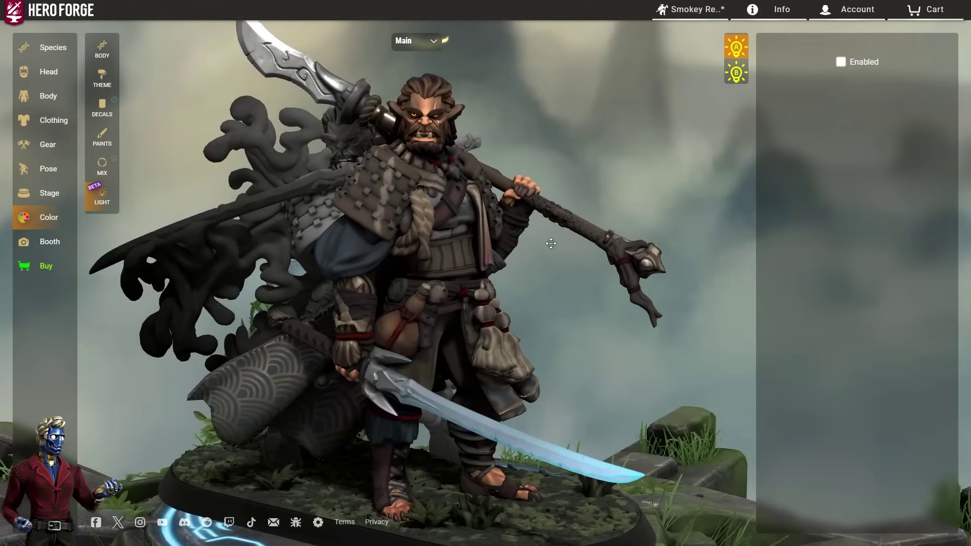
{"action": "scroll", "coordinate": [547, 237], "scroll_direction": "up", "scroll_amount": 3}
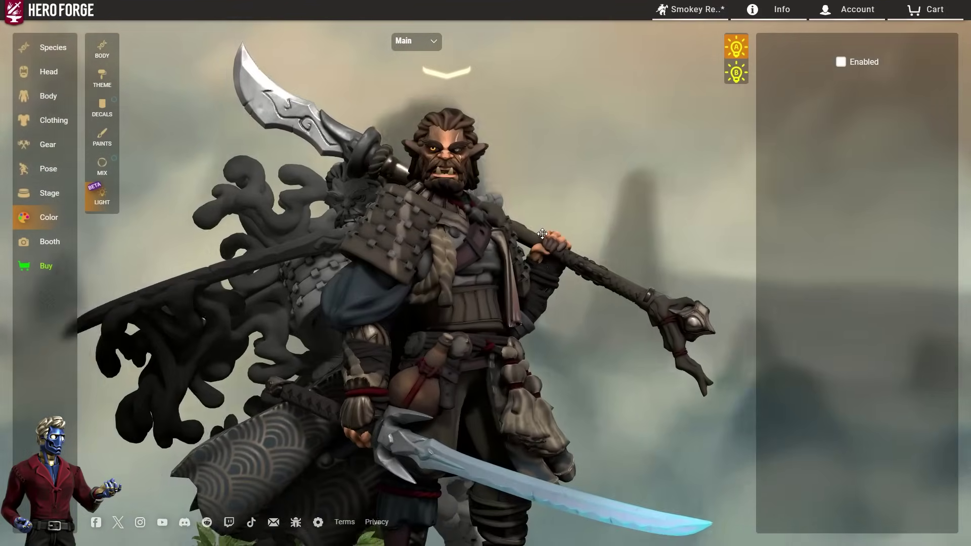
{"action": "scroll", "coordinate": [542, 234], "scroll_direction": "up", "scroll_amount": 2}
{"action": "right_click_drag", "start_coordinate": [435, 289], "coordinate": [490, 232]}
{"action": "scroll", "coordinate": [489, 232], "scroll_direction": "up", "scroll_amount": 2}
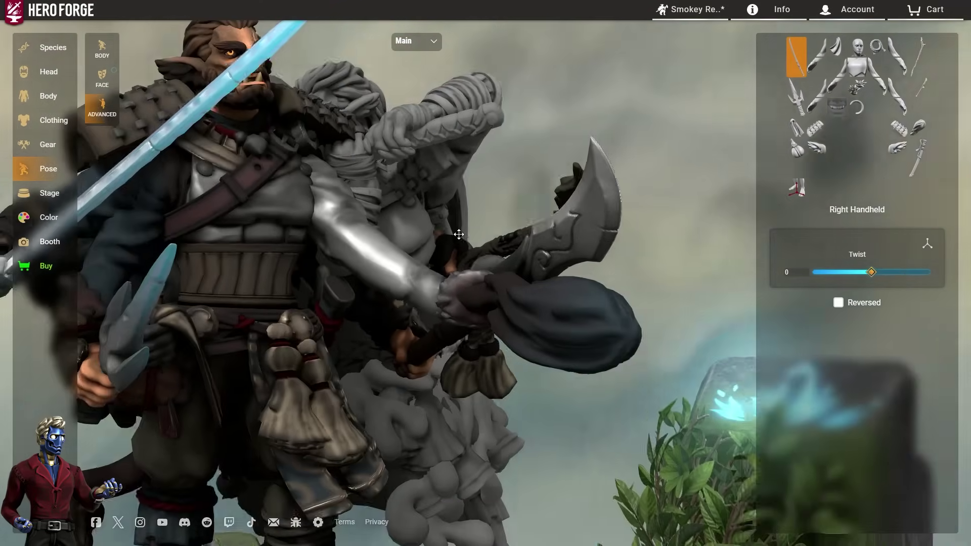
Examine the orc's separate weapon and arm pieces in the unposed state, and inspect the posed orc and companion from side and back
{"action": "left_click_drag", "start_coordinate": [459, 234], "coordinate": [581, 314]}
{"action": "scroll", "coordinate": [568, 325], "scroll_direction": "down", "scroll_amount": 4}
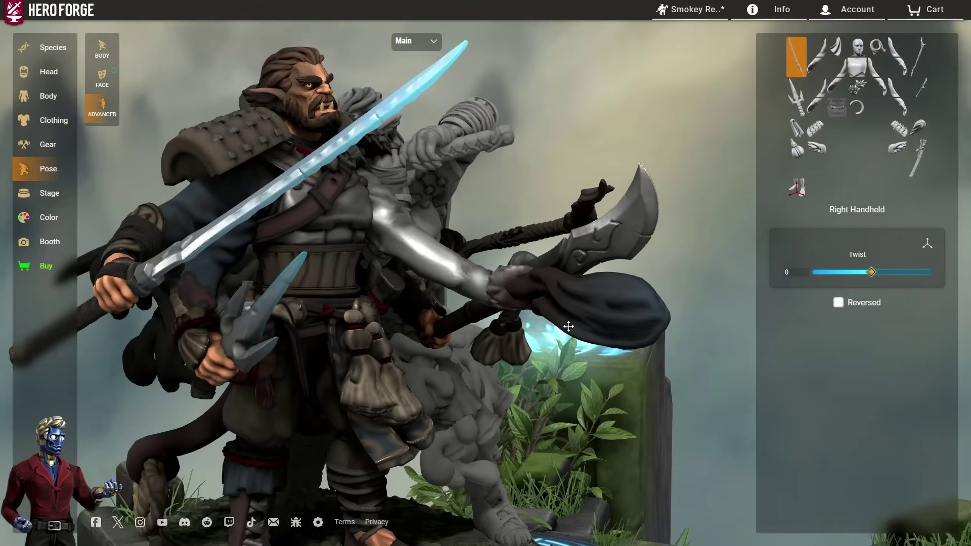
{"action": "left_click_drag", "start_coordinate": [481, 324], "coordinate": [627, 295]}
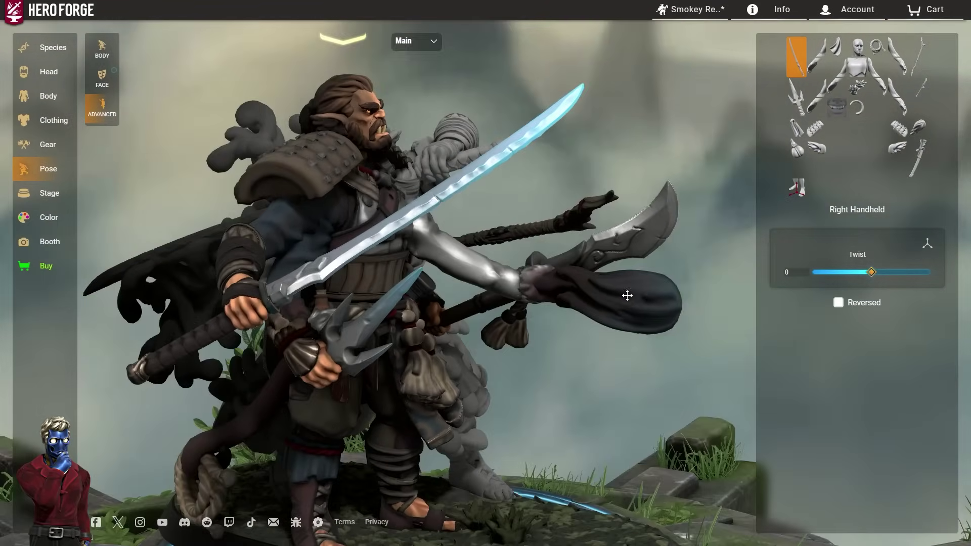
{"action": "scroll", "coordinate": [508, 260], "scroll_direction": "up", "scroll_amount": 3}
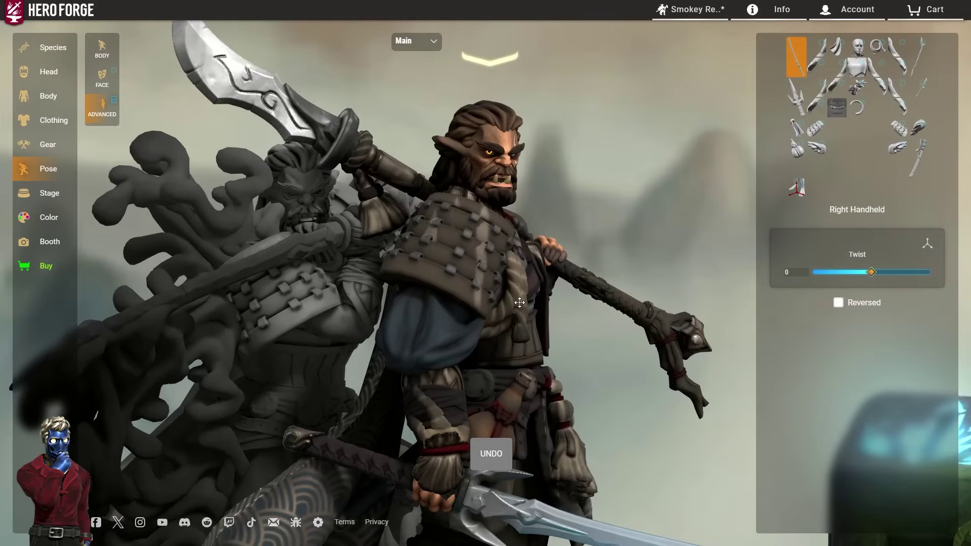
{"action": "left_click_drag", "start_coordinate": [519, 303], "coordinate": [488, 219]}
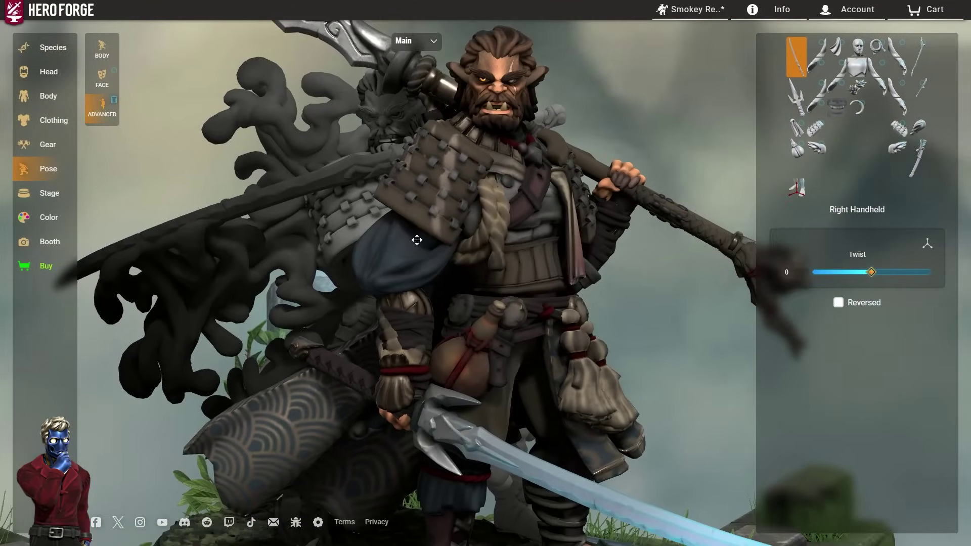
{"action": "left_click_drag", "start_coordinate": [437, 257], "coordinate": [509, 324]}
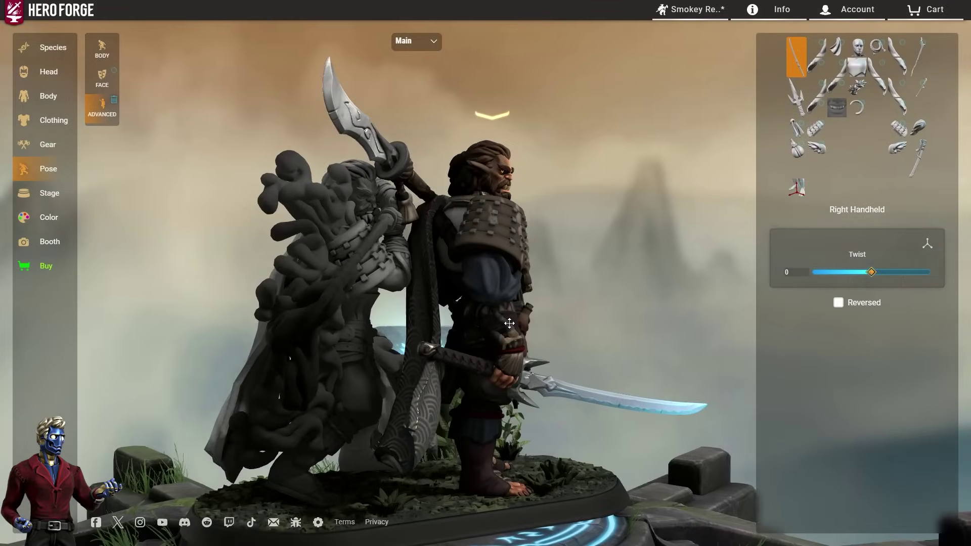
{"action": "mouse_move", "coordinate": [554, 247]}
{"action": "left_mouse_down"}
{"action": "mouse_move", "coordinate": [435, 238]}
{"action": "mouse_move", "coordinate": [253, 271]}
{"action": "mouse_move", "coordinate": [336, 260]}
{"action": "mouse_move", "coordinate": [566, 259]}
{"action": "left_mouse_up"}
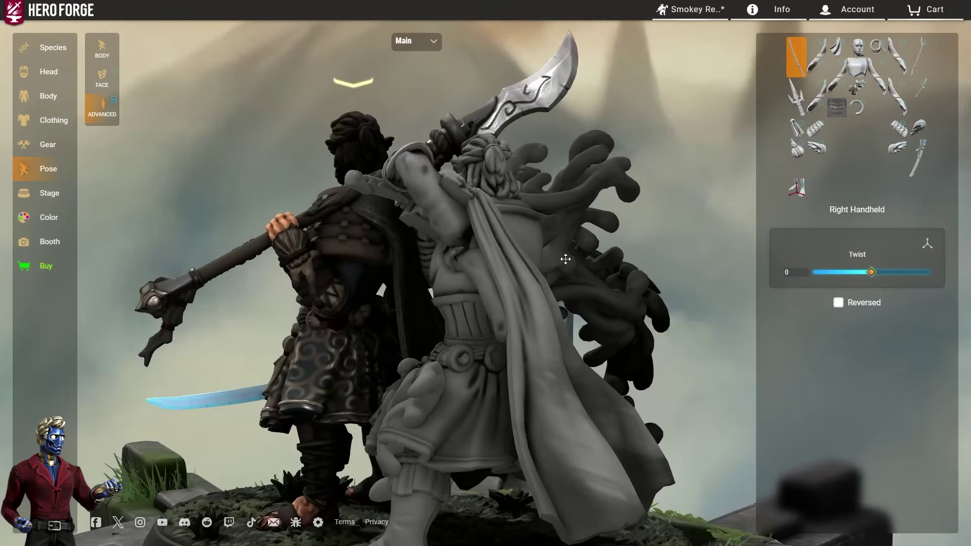
{"action": "left_click_drag", "start_coordinate": [448, 276], "coordinate": [347, 289]}
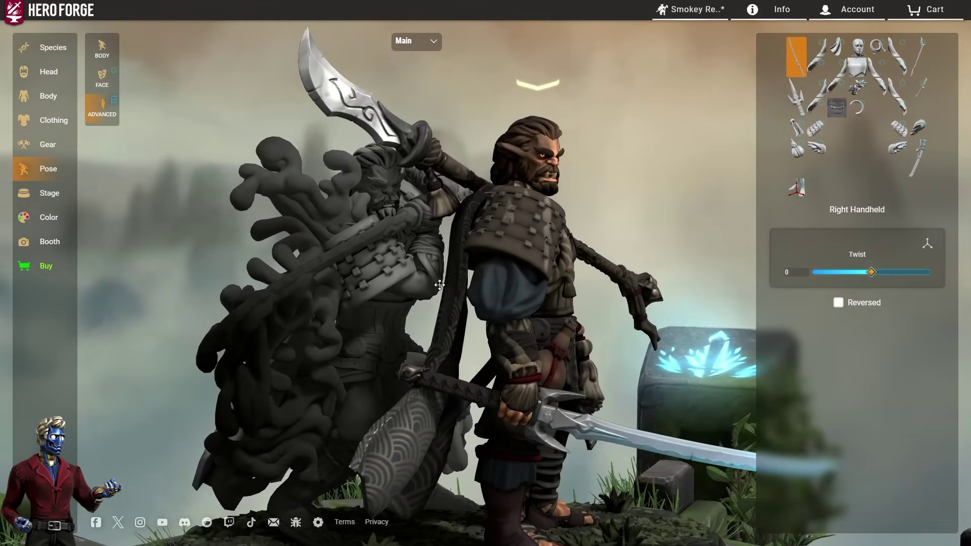
{"action": "mouse_move", "coordinate": [493, 261]}
{"action": "left_mouse_down"}
{"action": "mouse_move", "coordinate": [501, 260]}
{"action": "mouse_move", "coordinate": [470, 261]}
{"action": "mouse_move", "coordinate": [493, 261]}
{"action": "left_mouse_up"}
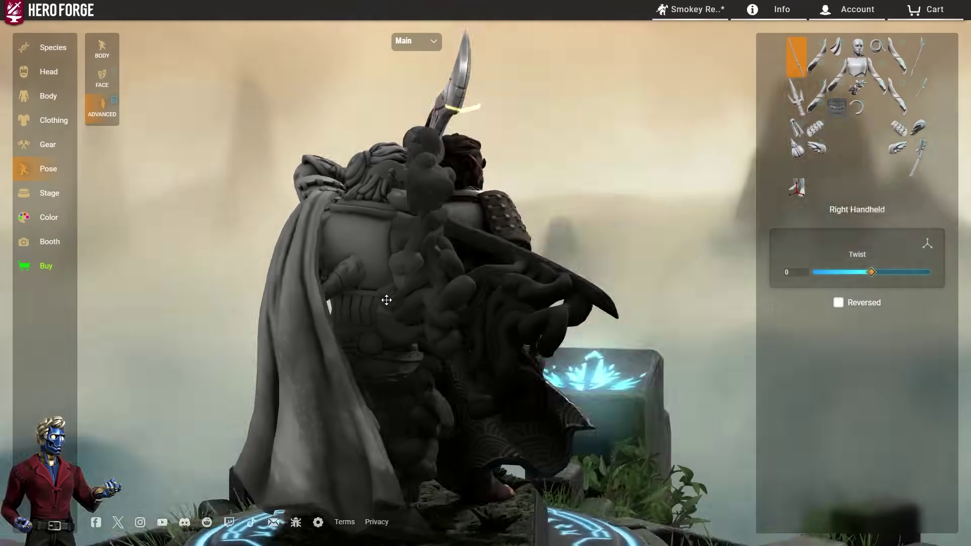
Examine the orc swordsman and his smoky companion from back, side and front, zooming in on the sword, staff and armor
{"action": "left_click_drag", "start_coordinate": [386, 300], "coordinate": [402, 255]}
{"action": "scroll", "coordinate": [373, 262], "scroll_direction": "up", "scroll_amount": 3}
{"action": "scroll", "coordinate": [356, 262], "scroll_direction": "down", "scroll_amount": 4}
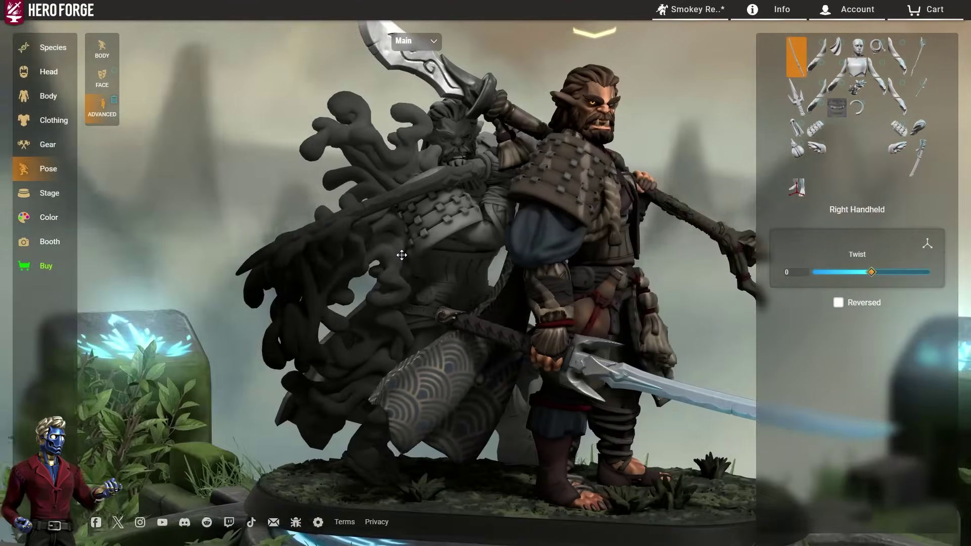
{"action": "scroll", "coordinate": [403, 263], "scroll_direction": "up", "scroll_amount": 2}
{"action": "scroll", "coordinate": [471, 299], "scroll_direction": "down", "scroll_amount": 2}
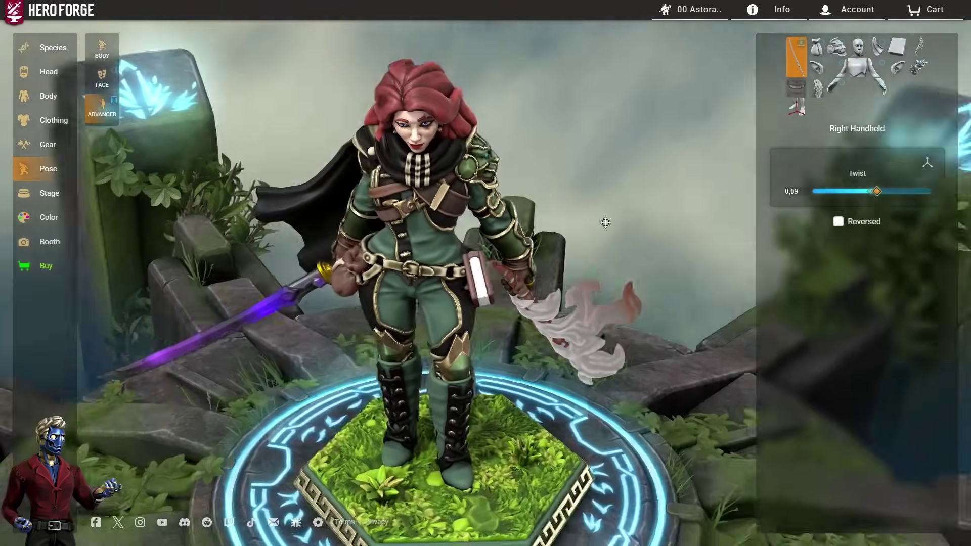
Examine the red-haired woman in green armor with the glowing purple sword from several angles
{"action": "left_click_drag", "start_coordinate": [606, 223], "coordinate": [660, 205]}
{"action": "left_click_drag", "start_coordinate": [516, 217], "coordinate": [562, 251]}
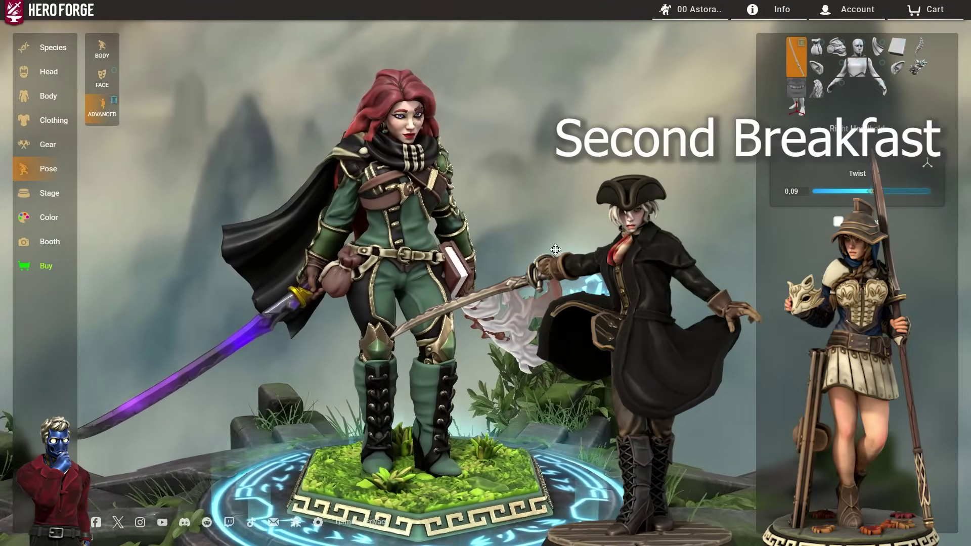
{"action": "left_click_drag", "start_coordinate": [487, 245], "coordinate": [526, 243]}
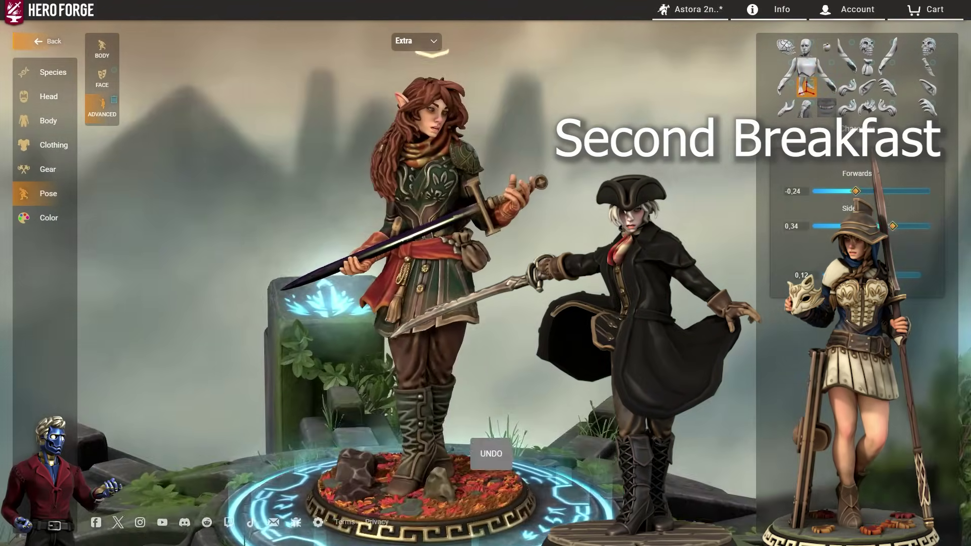
Examine the horn pieces that form the elf's hair, including the right back, left front and single front horns
{"action": "scroll", "coordinate": [579, 282], "scroll_direction": "up", "scroll_amount": 7}
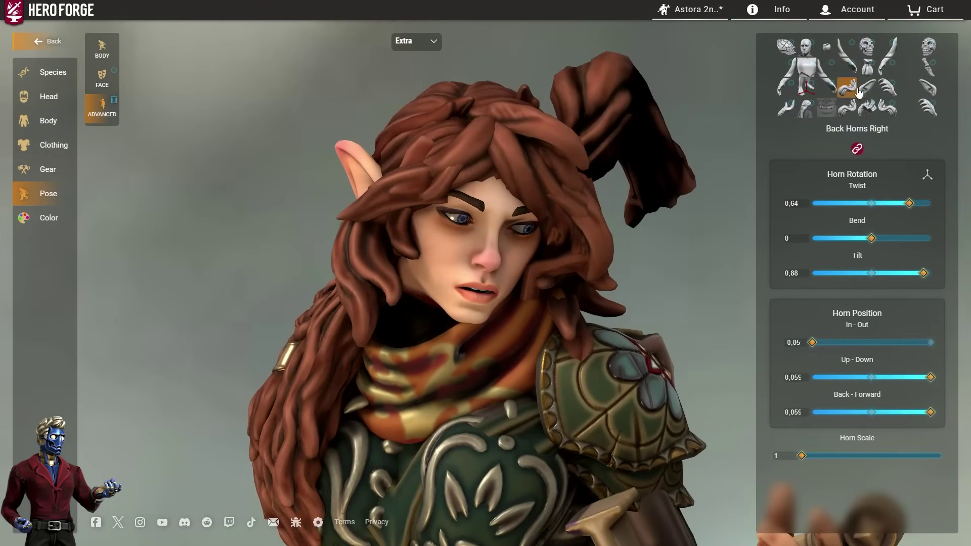
{"action": "left_click", "coordinate": [931, 107]}
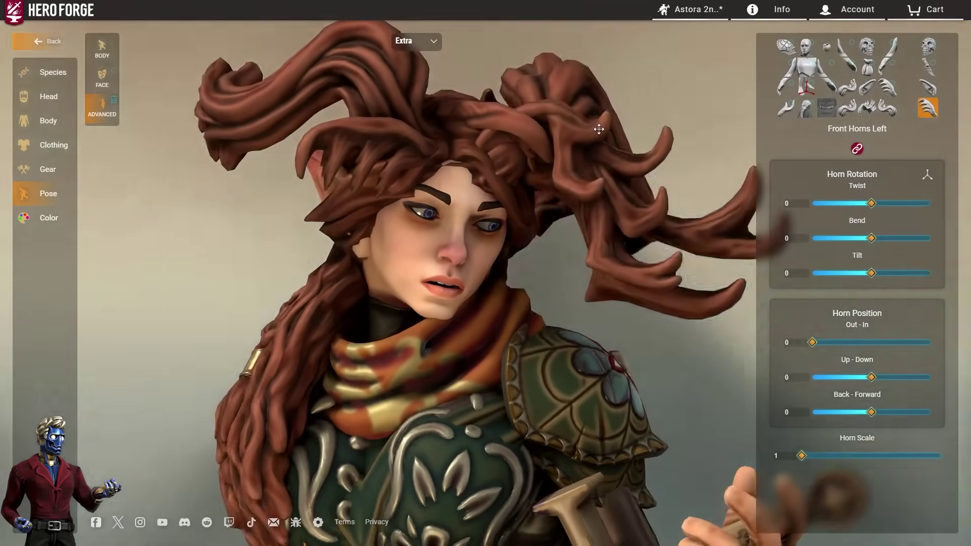
{"action": "left_click", "coordinate": [793, 111]}
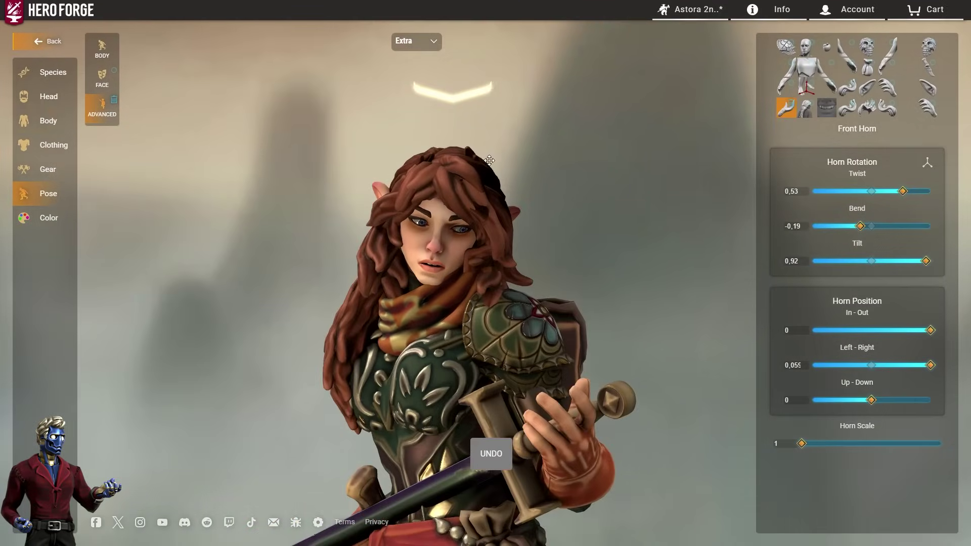
{"action": "left_click", "coordinate": [45, 97]}
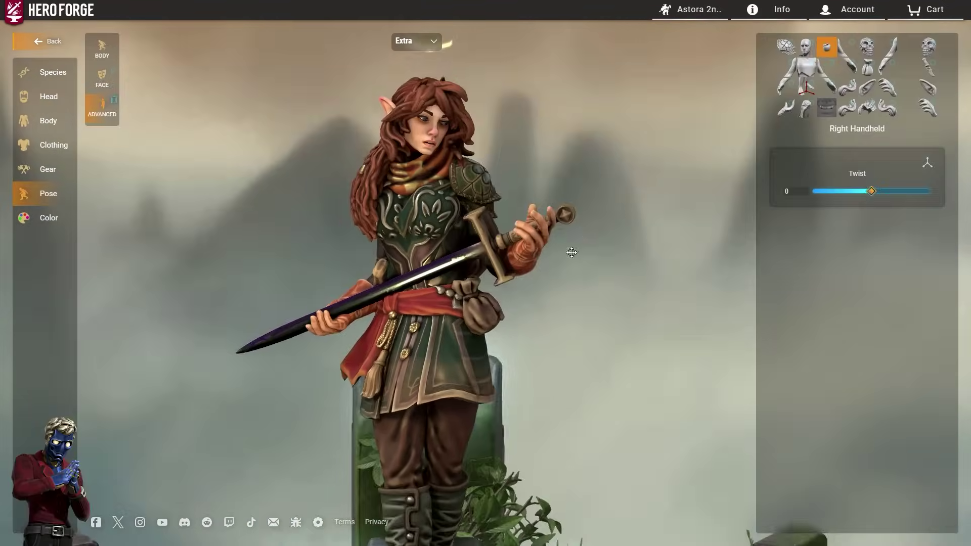
Inspect the elf's face and layered hair, sword grip, backpack and belted coat from close up and from the side
{"action": "scroll", "coordinate": [572, 252], "scroll_direction": "up", "scroll_amount": 6}
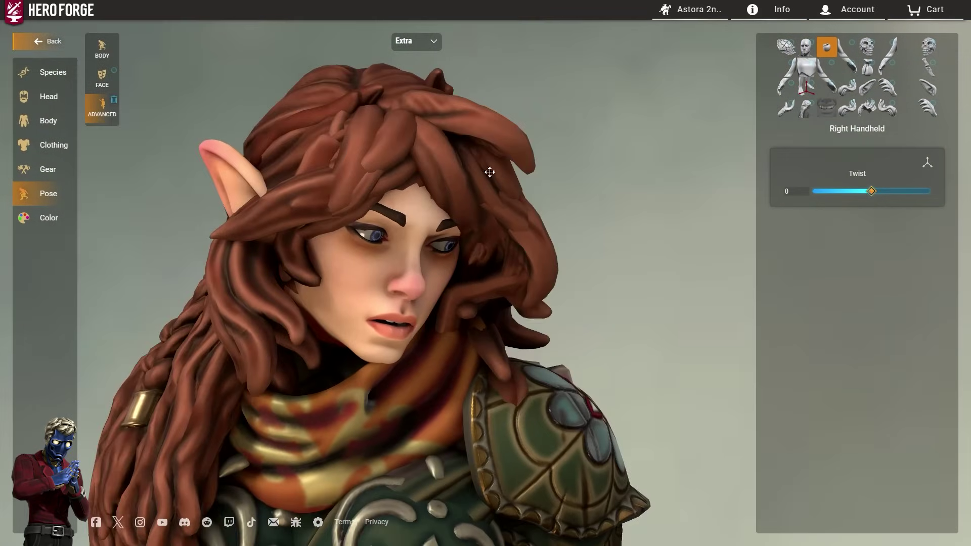
{"action": "left_click_drag", "start_coordinate": [489, 172], "coordinate": [541, 303]}
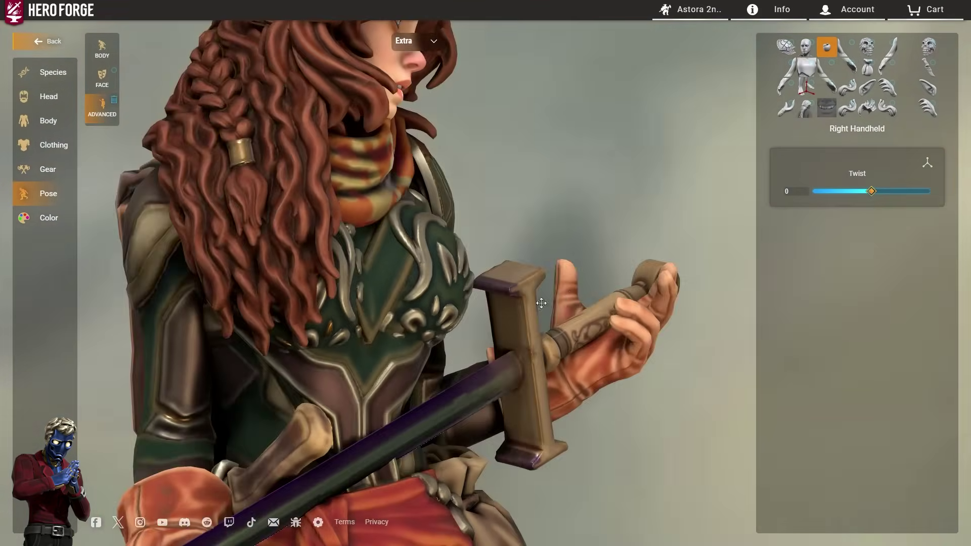
{"action": "scroll", "coordinate": [541, 303], "scroll_direction": "down", "scroll_amount": 3}
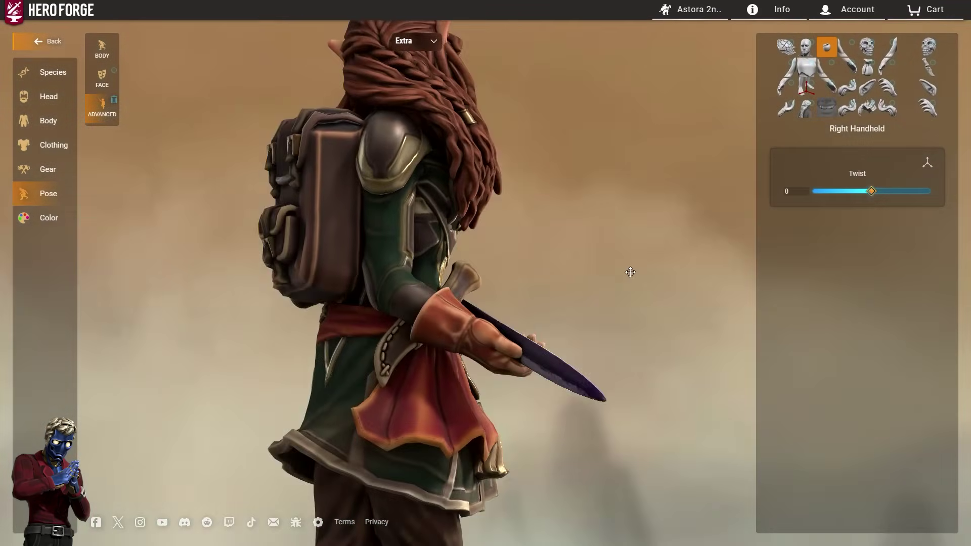
{"action": "scroll", "coordinate": [631, 272], "scroll_direction": "down", "scroll_amount": 5}
{"action": "left_click_drag", "start_coordinate": [631, 272], "coordinate": [478, 297]}
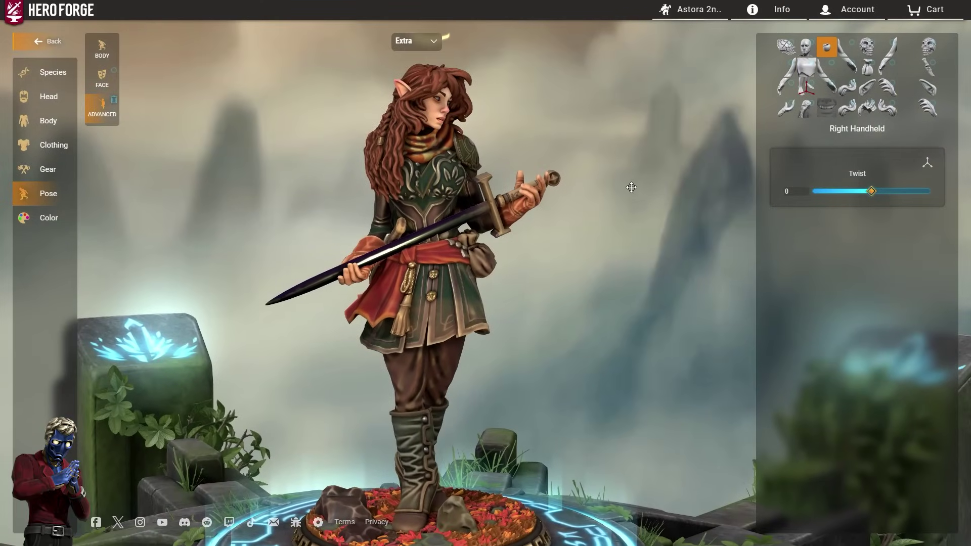
Shift the extra figure sideways to 0.75 and the main figure sideways to -0.49 to separate the elf's torso and legs
{"action": "left_click_drag", "start_coordinate": [632, 188], "coordinate": [758, 137]}
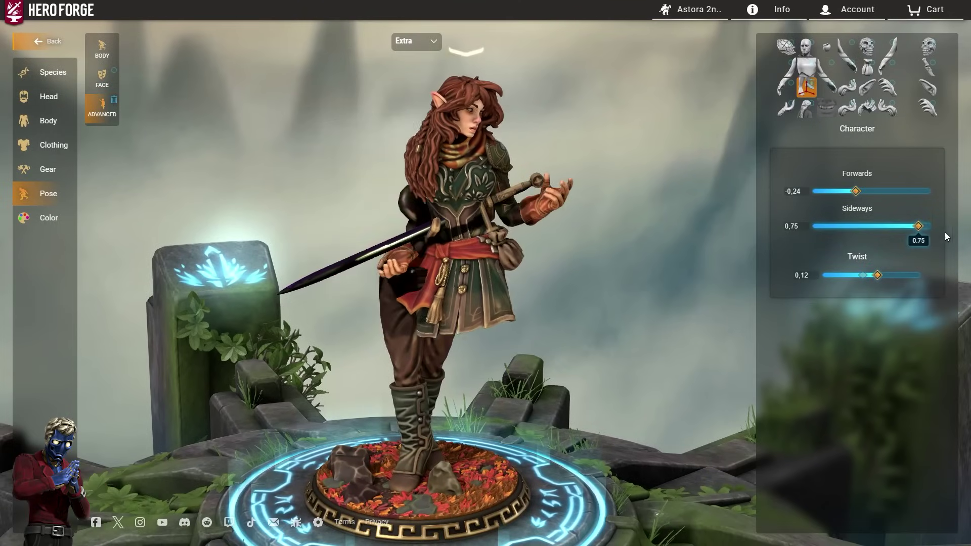
{"action": "left_click", "coordinate": [417, 42]}
{"action": "left_click", "coordinate": [410, 60]}
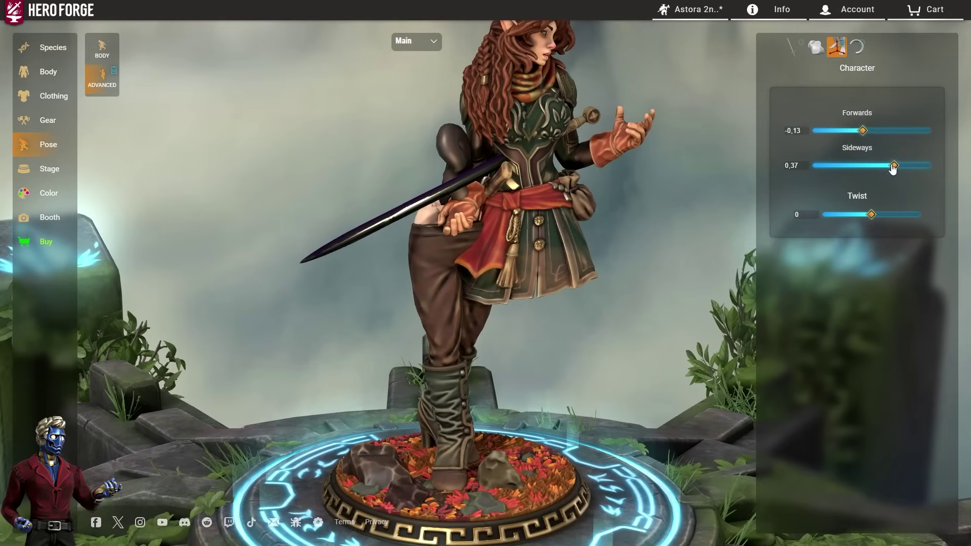
{"action": "left_click_drag", "start_coordinate": [750, 193], "coordinate": [466, 313]}
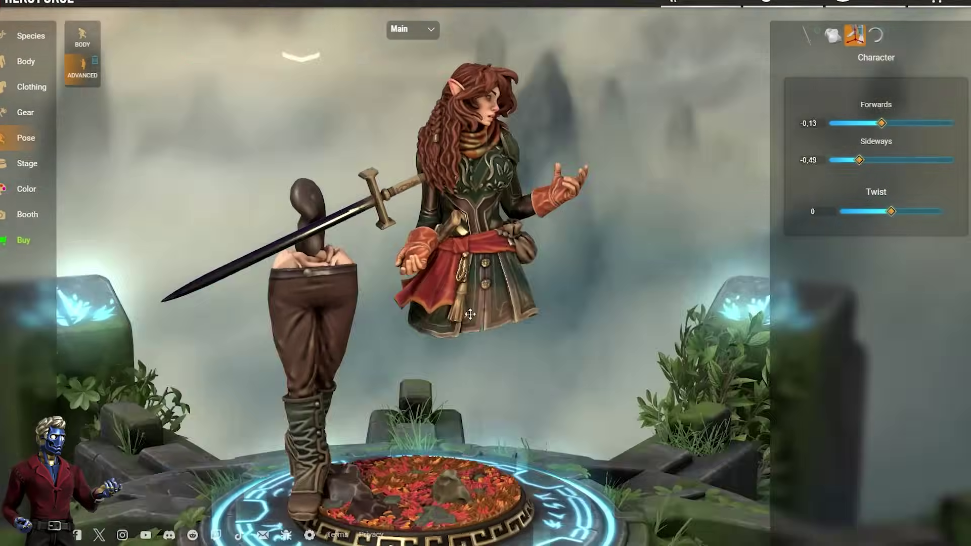
Inspect the separated torso, legs and sword of the elf, and undo the sideways shifts
{"action": "left_click_drag", "start_coordinate": [470, 315], "coordinate": [360, 298]}
{"action": "left_click_drag", "start_coordinate": [382, 164], "coordinate": [504, 335]}
{"action": "left_click_drag", "start_coordinate": [545, 283], "coordinate": [255, 312]}
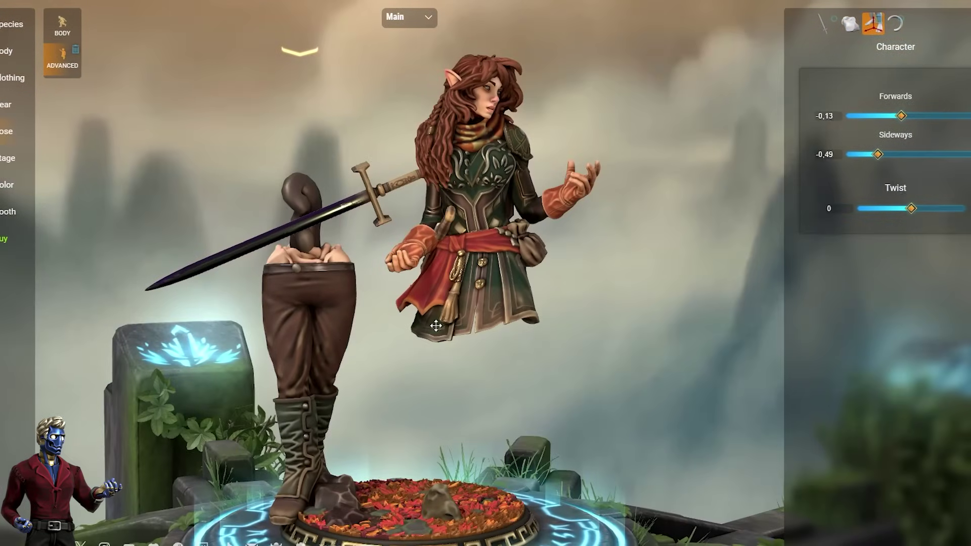
{"action": "left_click_drag", "start_coordinate": [508, 301], "coordinate": [480, 312]}
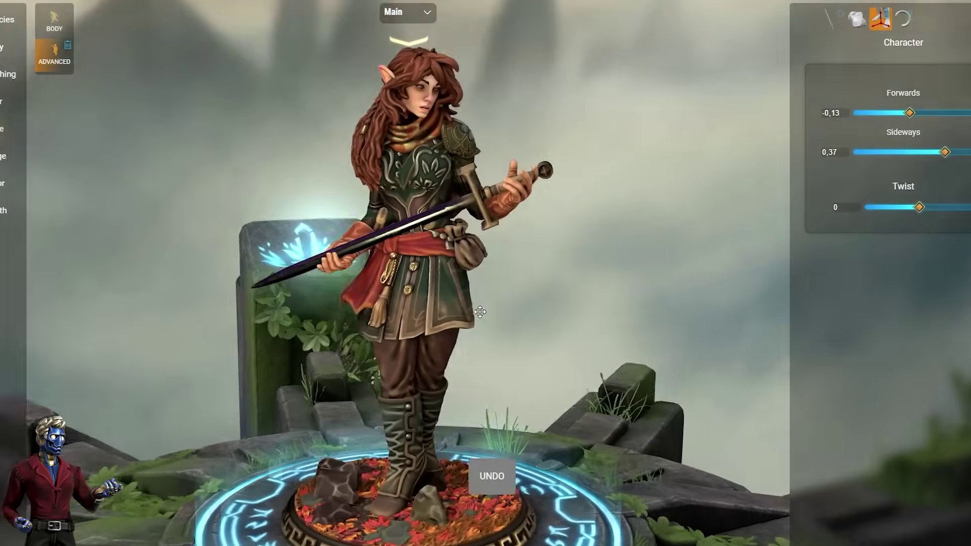
Examine the recombined elf from several sides, including the two-handed sword hold, red sash, flowered shoulder armor and backpack
{"action": "left_click_drag", "start_coordinate": [565, 263], "coordinate": [361, 149]}
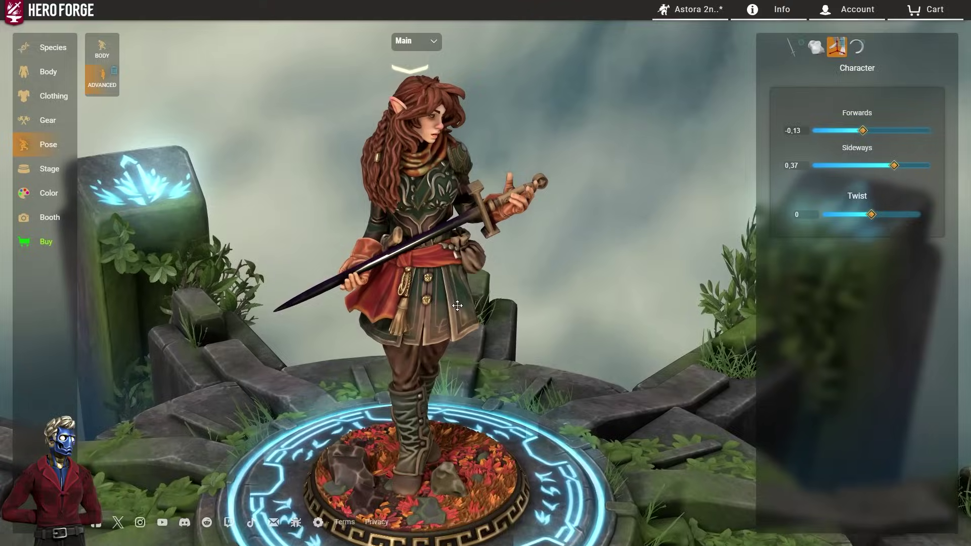
{"action": "left_click_drag", "start_coordinate": [477, 255], "coordinate": [579, 290]}
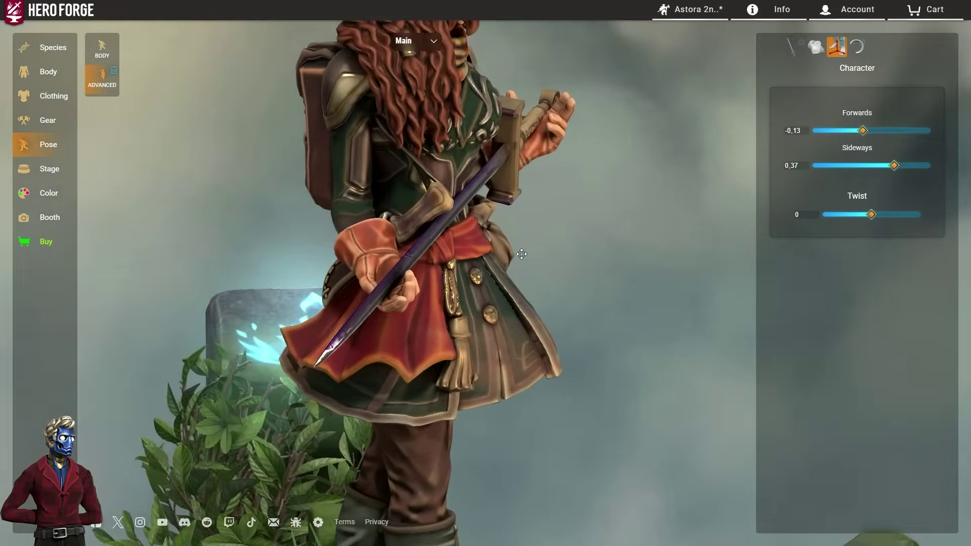
{"action": "left_click_drag", "start_coordinate": [441, 280], "coordinate": [385, 349]}
{"action": "right_click_drag", "start_coordinate": [597, 167], "coordinate": [570, 302]}
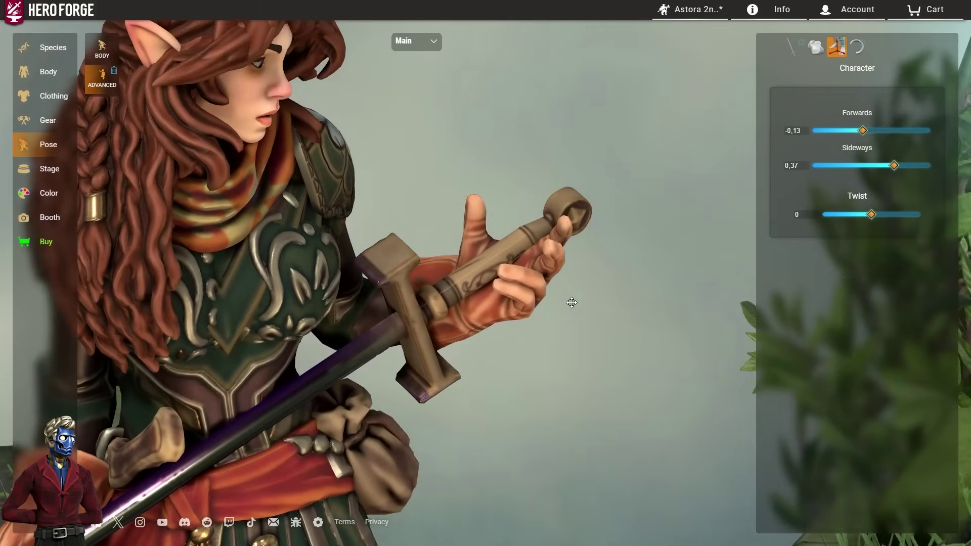
{"action": "left_click_drag", "start_coordinate": [570, 302], "coordinate": [642, 293]}
{"action": "scroll", "coordinate": [553, 215], "scroll_direction": "up", "scroll_amount": 3}
{"action": "scroll", "coordinate": [553, 214], "scroll_direction": "down", "scroll_amount": 5}
{"action": "left_click_drag", "start_coordinate": [553, 214], "coordinate": [469, 297]}
{"action": "scroll", "coordinate": [363, 287], "scroll_direction": "up", "scroll_amount": 2}
{"action": "scroll", "coordinate": [568, 249], "scroll_direction": "down", "scroll_amount": 4}
{"action": "scroll", "coordinate": [513, 294], "scroll_direction": "up", "scroll_amount": 6}
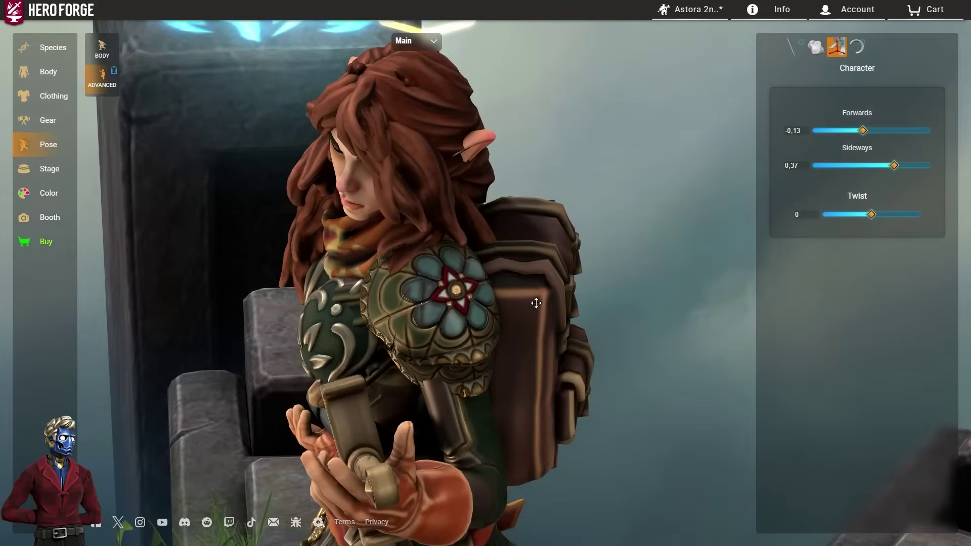
{"action": "scroll", "coordinate": [428, 206], "scroll_direction": "down", "scroll_amount": 2}
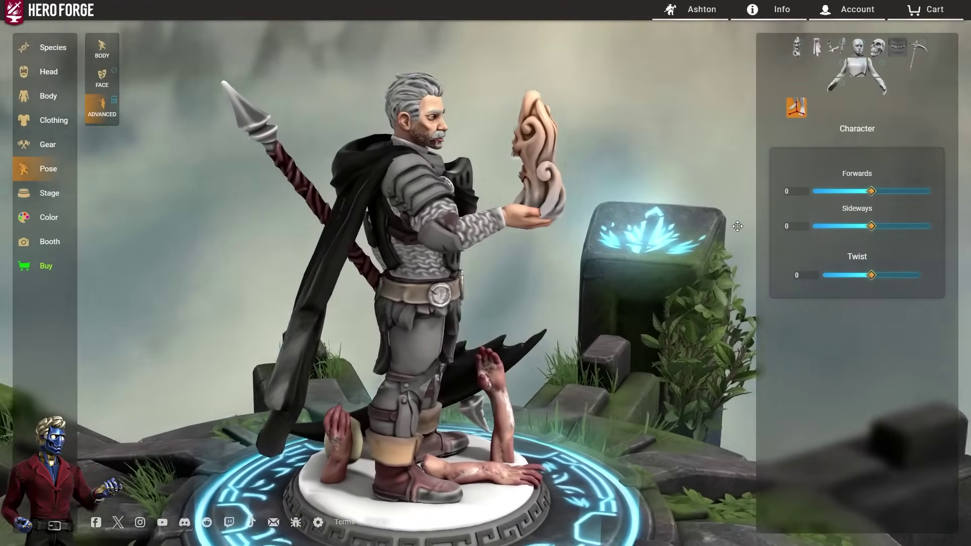
Examine the grey-haired knight above the severed arms, and the reworked black-armored fighter with his bladed staff
{"action": "left_click_drag", "start_coordinate": [737, 226], "coordinate": [525, 205]}
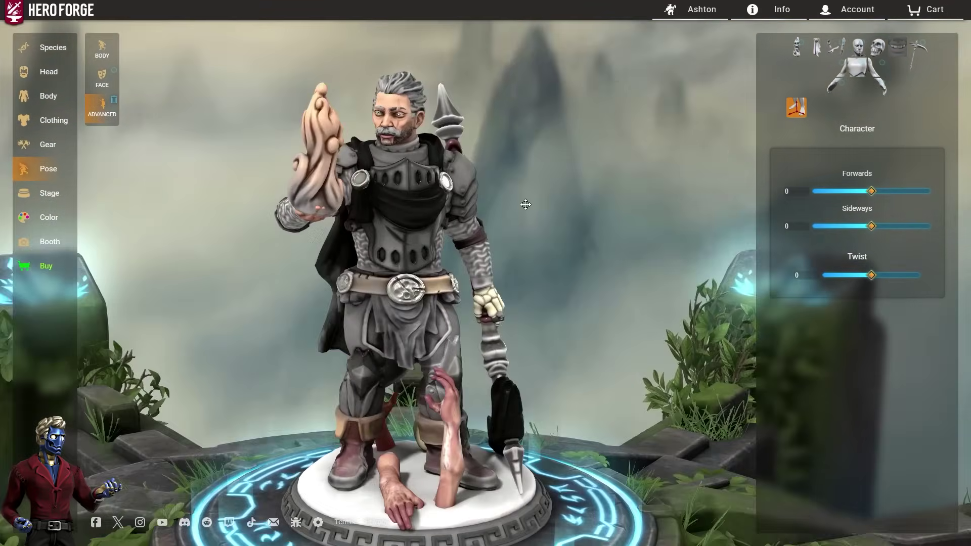
{"action": "left_click_drag", "start_coordinate": [405, 174], "coordinate": [432, 187]}
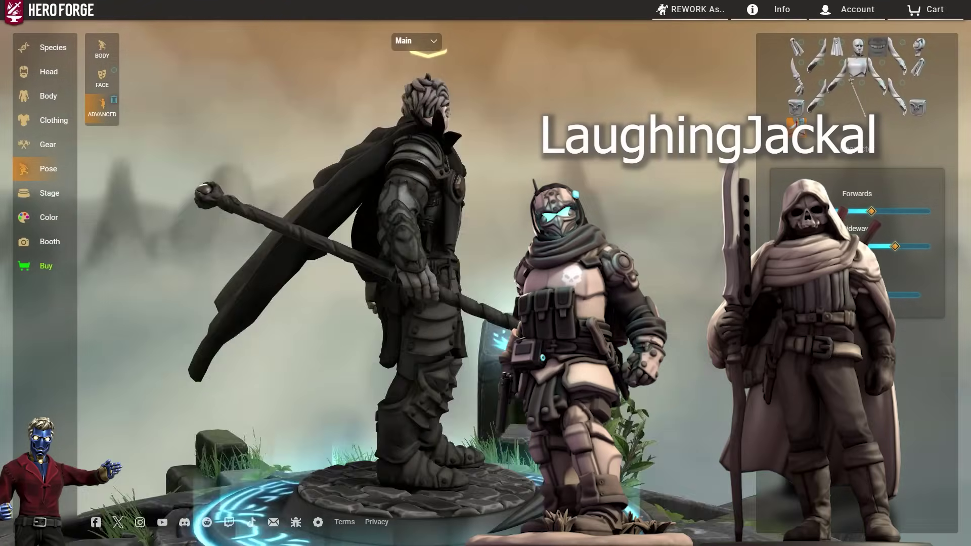
{"action": "left_click_drag", "start_coordinate": [721, 287], "coordinate": [526, 281]}
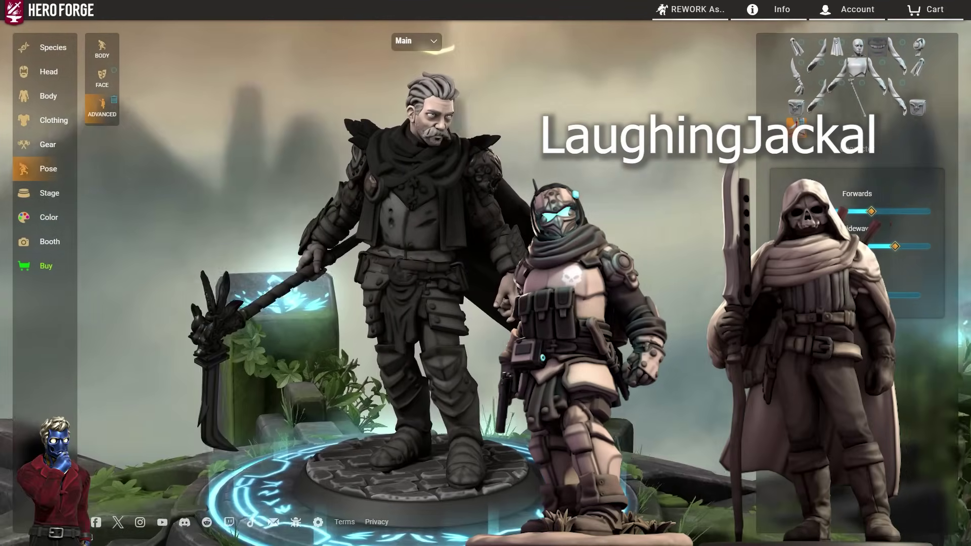
{"action": "left_click_drag", "start_coordinate": [486, 359], "coordinate": [427, 373]}
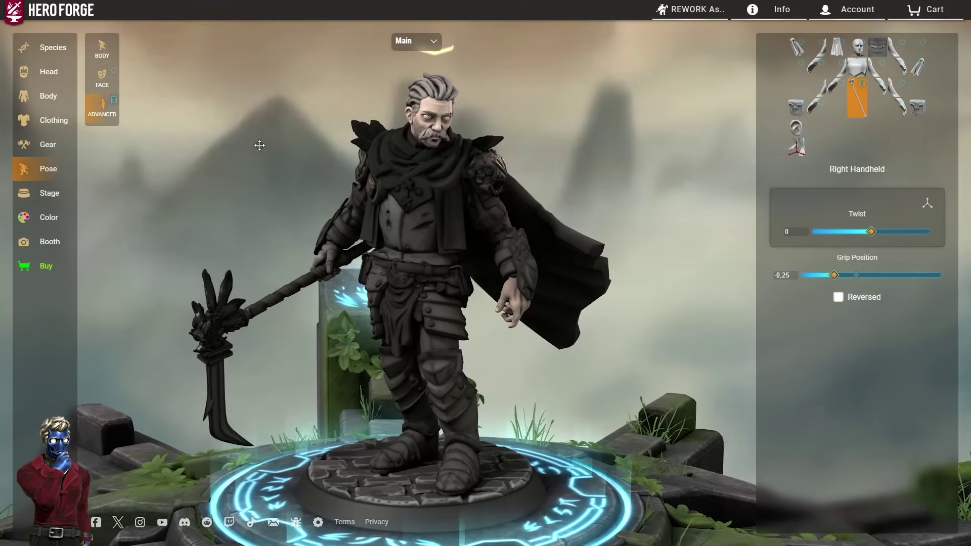
Try a shoulder tilt of -0.12 on the extra figure's right arm and inspect the overlapping arms and staffs
{"action": "left_click_drag", "start_coordinate": [885, 275], "coordinate": [911, 275]}
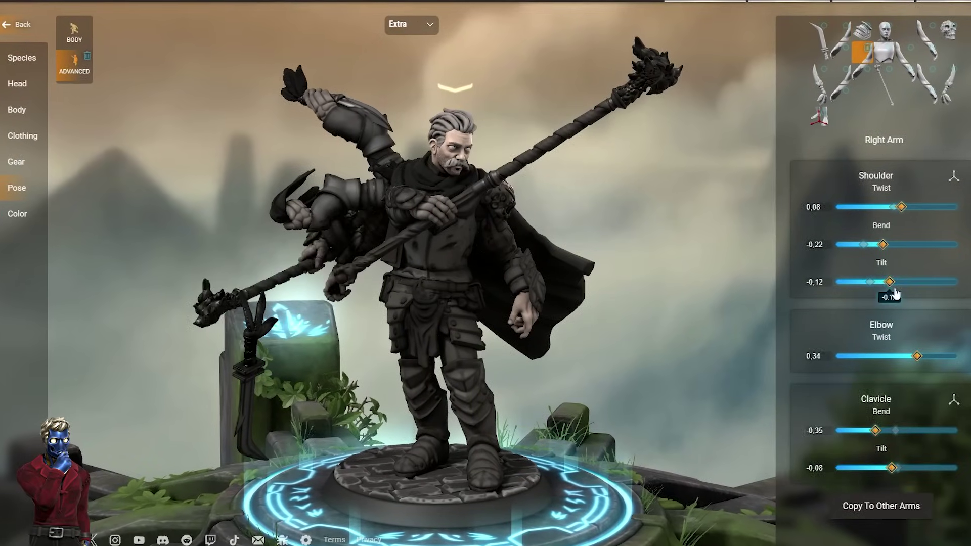
{"action": "left_click_drag", "start_coordinate": [472, 157], "coordinate": [303, 228]}
{"action": "scroll", "coordinate": [597, 304], "scroll_direction": "up", "scroll_amount": 4}
{"action": "scroll", "coordinate": [648, 227], "scroll_direction": "down", "scroll_amount": 3}
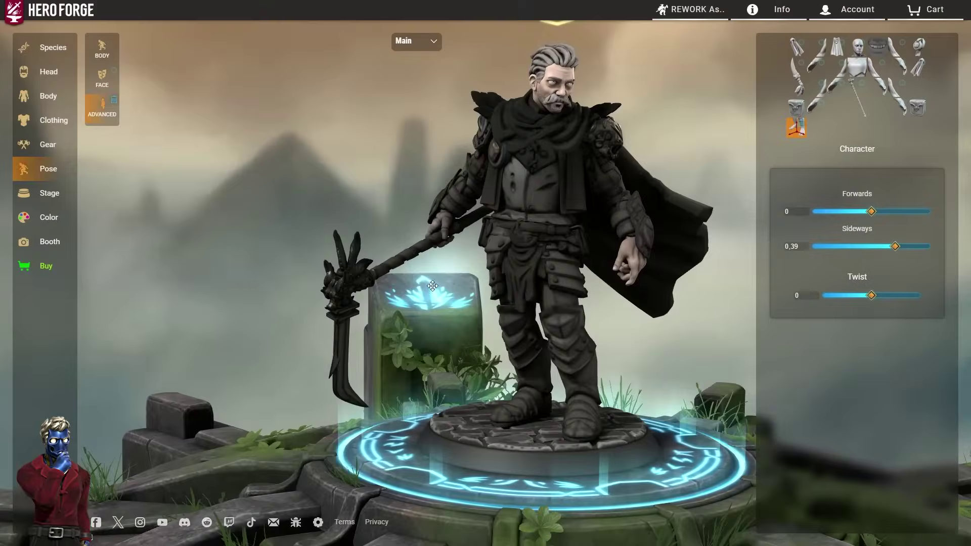
Examine the black-armored fighter's staff, its claw-like head and curved blade from front and side
{"action": "left_click_drag", "start_coordinate": [432, 286], "coordinate": [298, 241]}
{"action": "scroll", "coordinate": [453, 396], "scroll_direction": "up", "scroll_amount": 3}
{"action": "scroll", "coordinate": [453, 396], "scroll_direction": "up", "scroll_amount": 3}
{"action": "scroll", "coordinate": [462, 321], "scroll_direction": "down", "scroll_amount": 2}
{"action": "left_click_drag", "start_coordinate": [455, 243], "coordinate": [617, 292]}
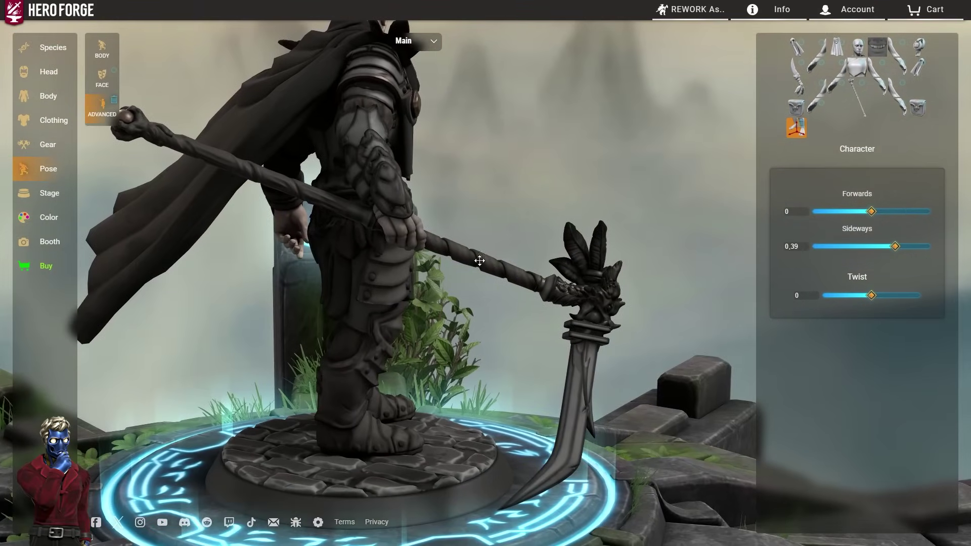
{"action": "left_click_drag", "start_coordinate": [480, 260], "coordinate": [459, 268]}
Set the main figure's right shoulder tilt to 0.12 and twist its lower right handheld blade to -0.93
{"action": "right_click_drag", "start_coordinate": [460, 269], "coordinate": [501, 217]}
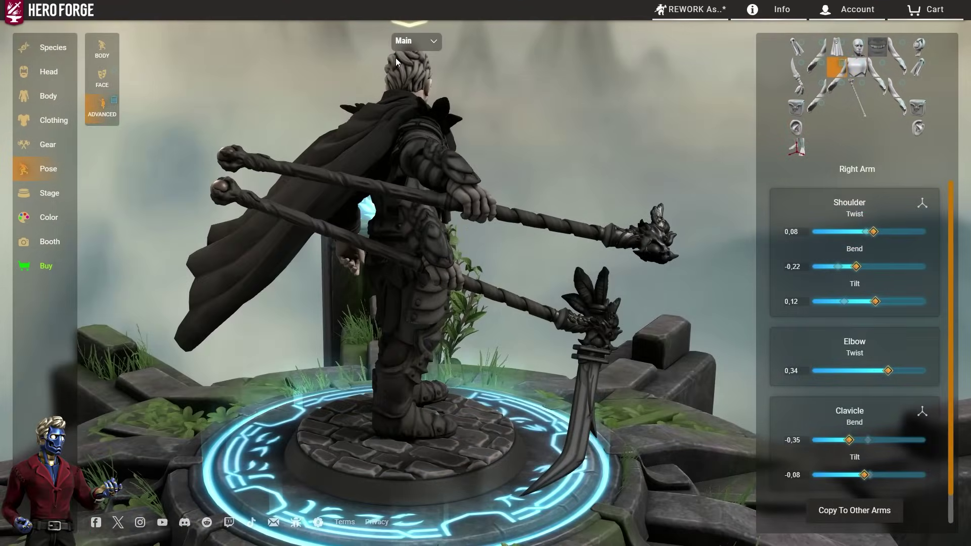
{"action": "right_click_drag", "start_coordinate": [666, 300], "coordinate": [412, 74]}
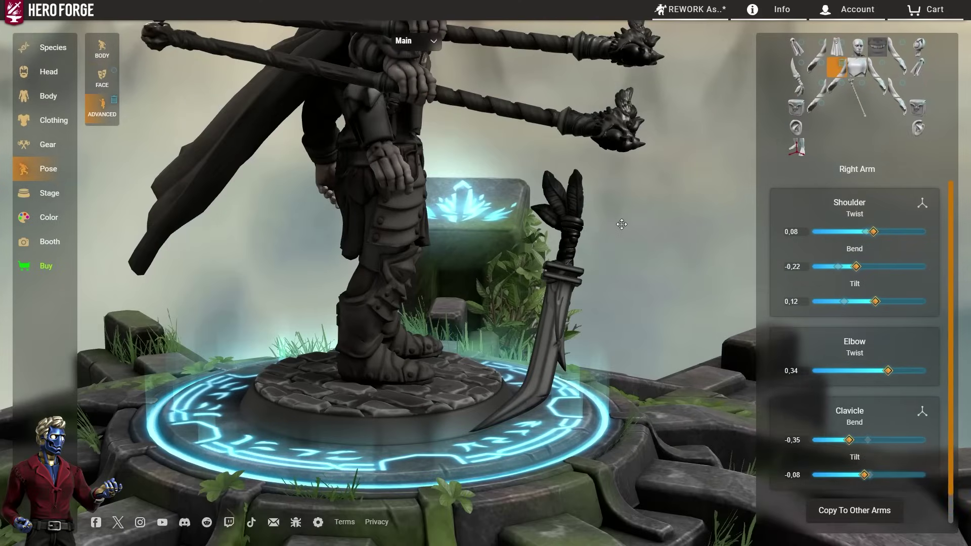
{"action": "left_click_drag", "start_coordinate": [622, 224], "coordinate": [698, 167]}
{"action": "left_click_drag", "start_coordinate": [871, 231], "coordinate": [817, 232]}
{"action": "left_click_drag", "start_coordinate": [673, 212], "coordinate": [422, 37]}
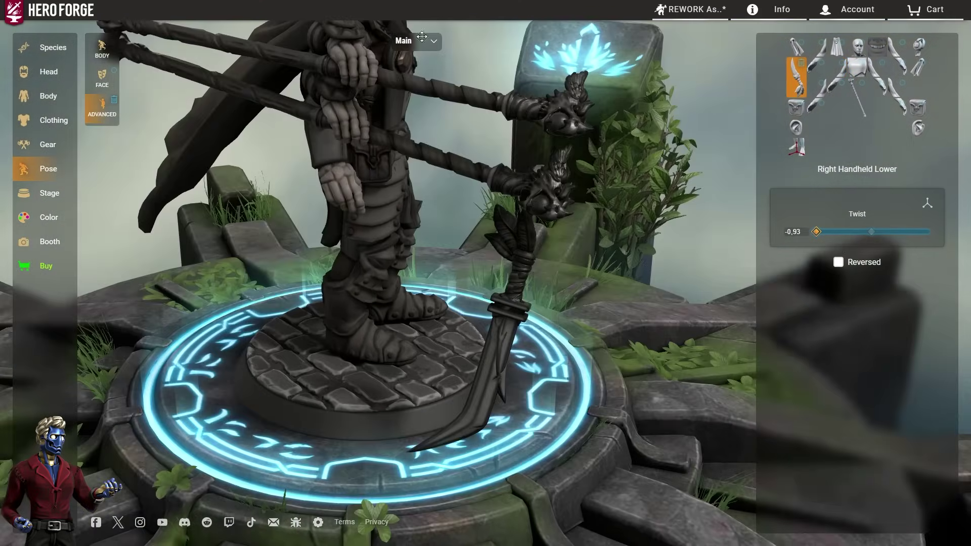
{"action": "scroll", "coordinate": [597, 278], "scroll_direction": "down", "scroll_amount": 2}
{"action": "left_click", "coordinate": [919, 97]}
{"action": "left_click", "coordinate": [839, 241]}
{"action": "left_click_drag", "start_coordinate": [673, 253], "coordinate": [602, 243]}
Set the extra figure's middle right arm shoulder tilt to 0.56, inspect the separated weapon pieces, and undo the pose changes
{"action": "left_click", "coordinate": [817, 47]}
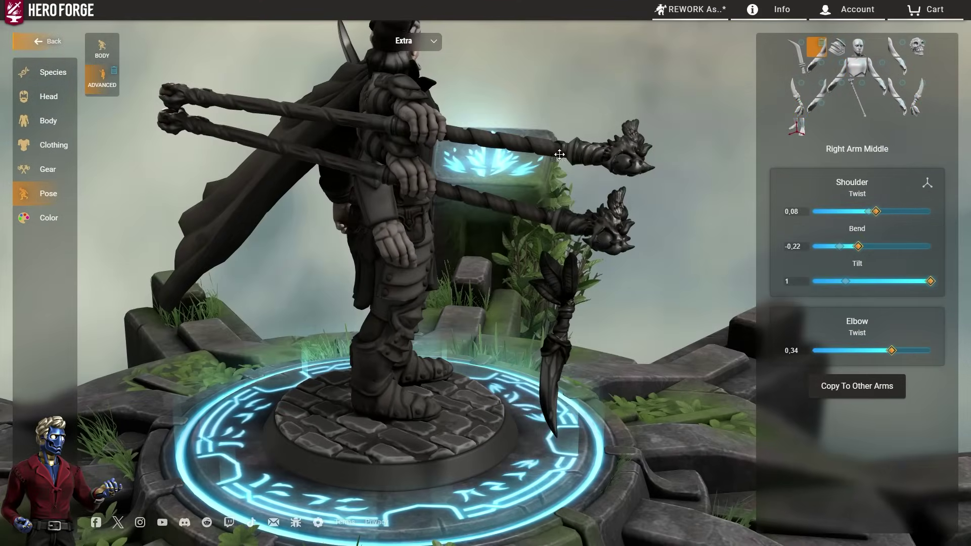
{"action": "left_click_drag", "start_coordinate": [560, 154], "coordinate": [904, 257]}
{"action": "left_click_drag", "start_coordinate": [586, 308], "coordinate": [734, 126]}
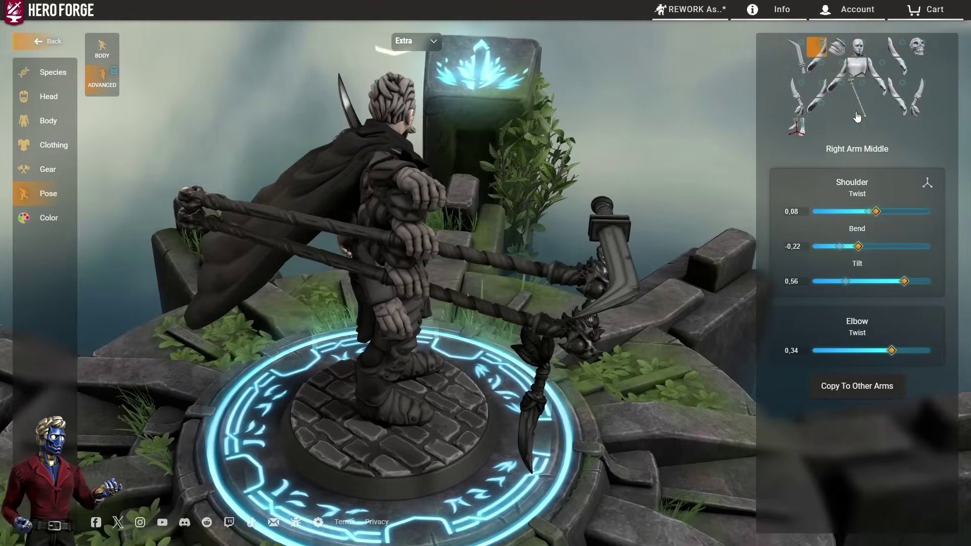
{"action": "left_click_drag", "start_coordinate": [634, 306], "coordinate": [400, 263]}
{"action": "key", "text": "ctrl+z"}
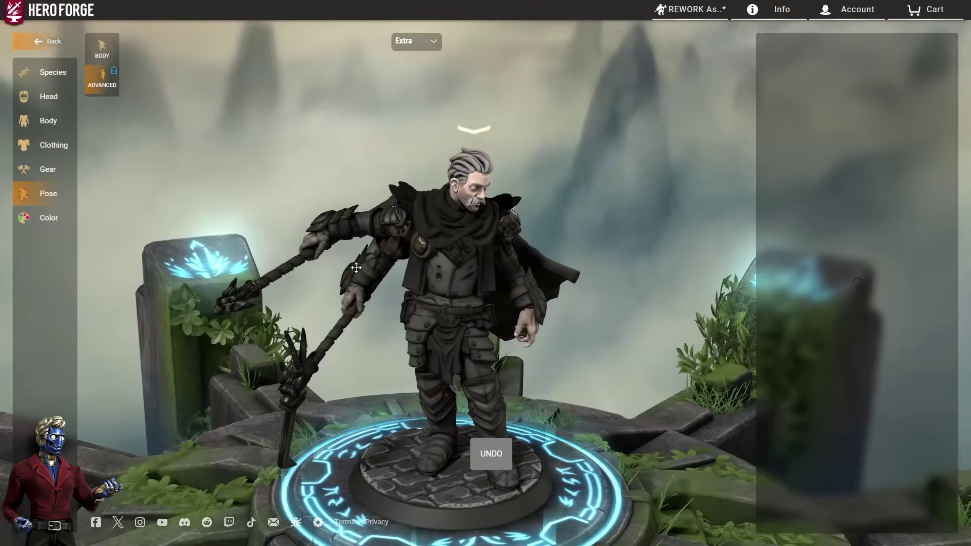
Examine the main figure's polearm head and curved blade, then the scarf, gem clasp and torso armor up close
{"action": "left_click", "coordinate": [356, 268]}
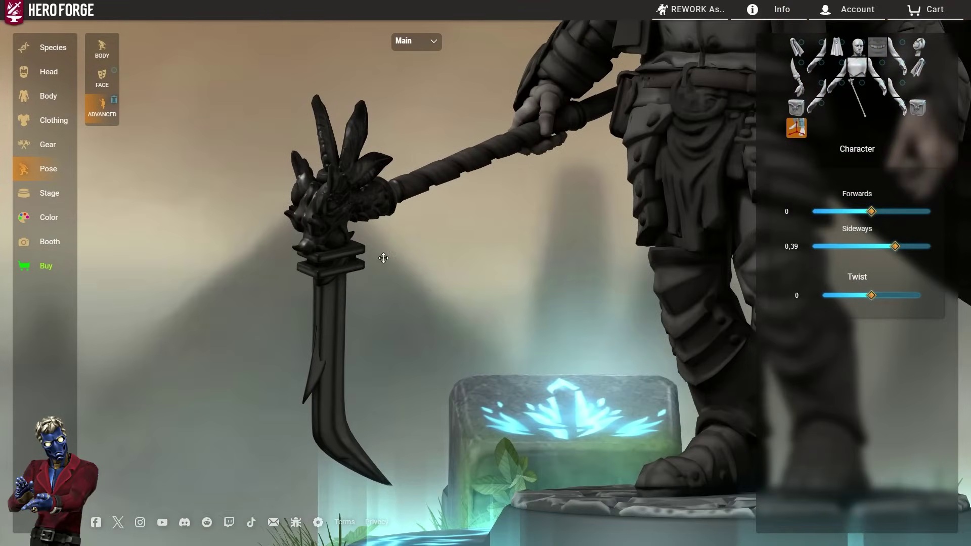
{"action": "left_click_drag", "start_coordinate": [384, 258], "coordinate": [391, 216]}
{"action": "scroll", "coordinate": [372, 227], "scroll_direction": "down", "scroll_amount": 2}
{"action": "right_click_drag", "start_coordinate": [658, 86], "coordinate": [581, 242]}
{"action": "scroll", "coordinate": [581, 242], "scroll_direction": "up", "scroll_amount": 5}
{"action": "left_click_drag", "start_coordinate": [480, 261], "coordinate": [448, 164]}
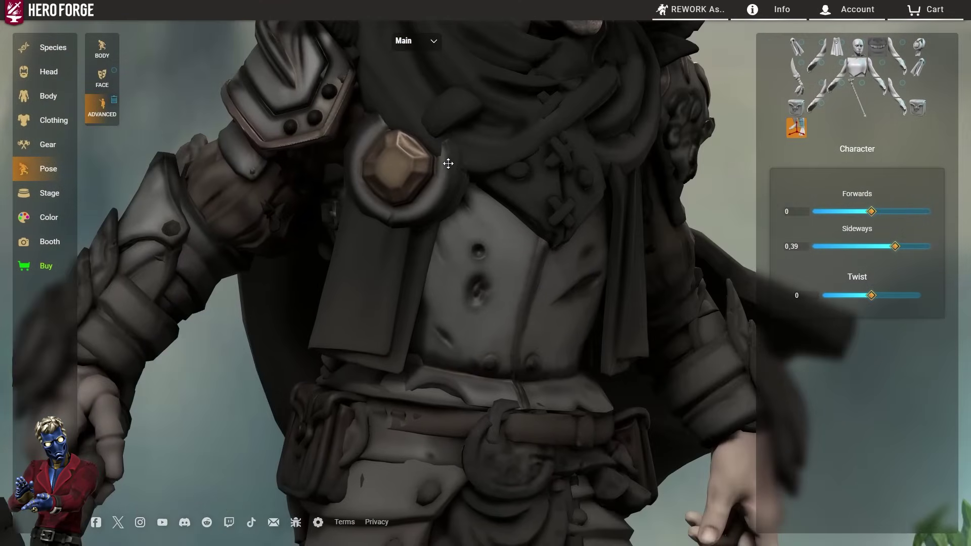
{"action": "left_click_drag", "start_coordinate": [369, 211], "coordinate": [613, 340]}
{"action": "left_click_drag", "start_coordinate": [349, 216], "coordinate": [329, 186]}
{"action": "scroll", "coordinate": [402, 235], "scroll_direction": "down", "scroll_amount": 5}
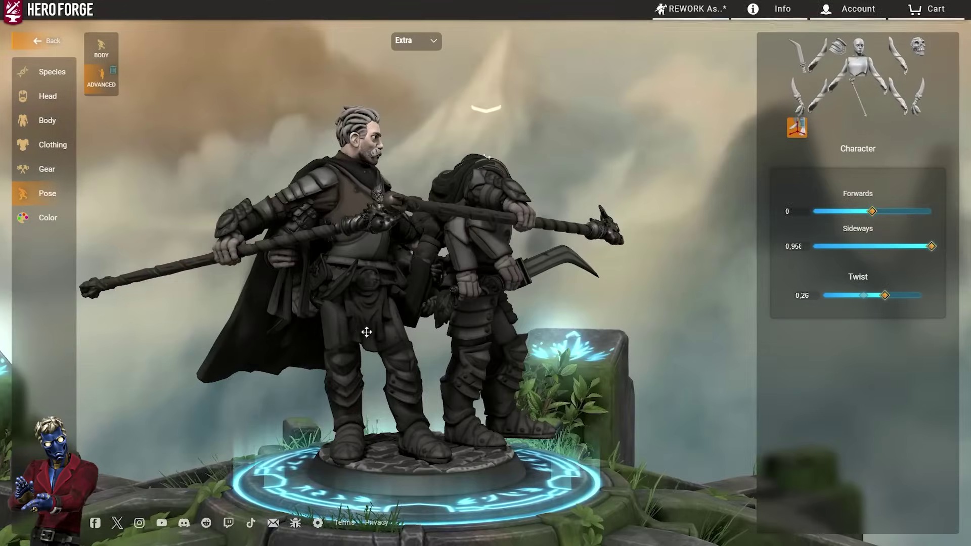
Inspect the separated main and extra figures and how their arms and staffs overlap
{"action": "left_click_drag", "start_coordinate": [366, 332], "coordinate": [273, 354]}
{"action": "scroll", "coordinate": [473, 363], "scroll_direction": "up", "scroll_amount": 3}
{"action": "left_click_drag", "start_coordinate": [423, 296], "coordinate": [205, 320]}
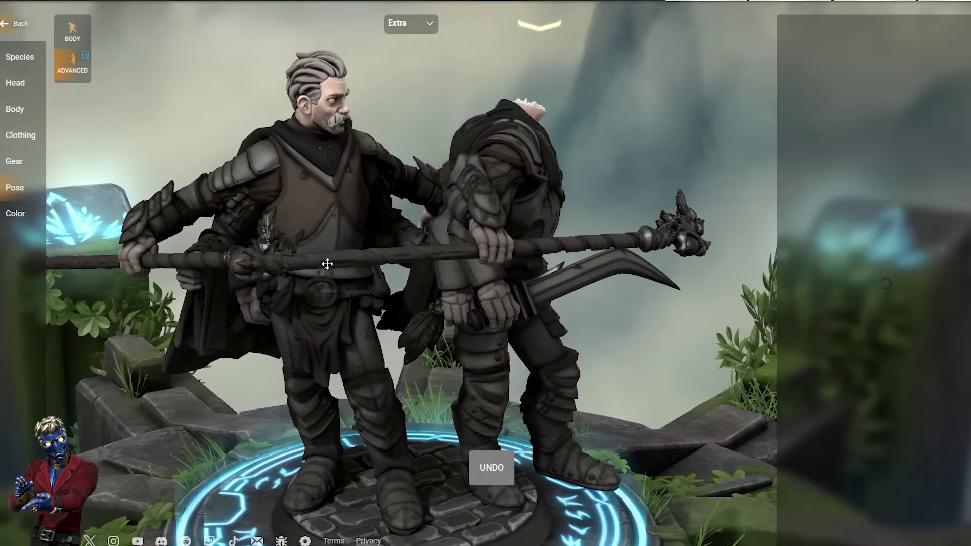
{"action": "left_click_drag", "start_coordinate": [328, 264], "coordinate": [411, 219]}
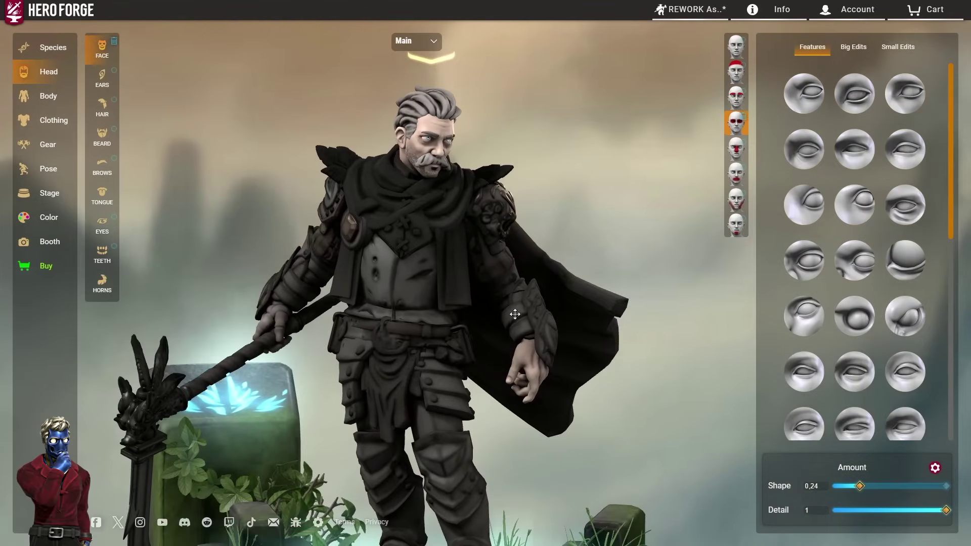
Inspect the main figure's face up close, including the scarred eye, brows and mustache
{"action": "left_click_drag", "start_coordinate": [468, 286], "coordinate": [478, 311]}
{"action": "scroll", "coordinate": [492, 252], "scroll_direction": "up", "scroll_amount": 6}
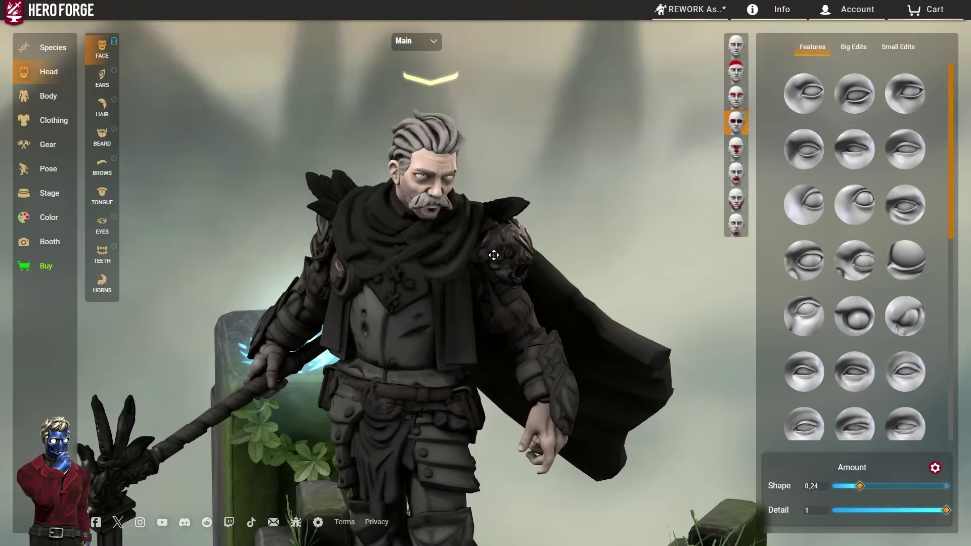
{"action": "right_click_drag", "start_coordinate": [494, 256], "coordinate": [499, 275]}
{"action": "scroll", "coordinate": [489, 385], "scroll_direction": "up", "scroll_amount": 3}
{"action": "left_click_drag", "start_coordinate": [499, 275], "coordinate": [455, 269]}
{"action": "scroll", "coordinate": [456, 268], "scroll_direction": "up", "scroll_amount": 3}
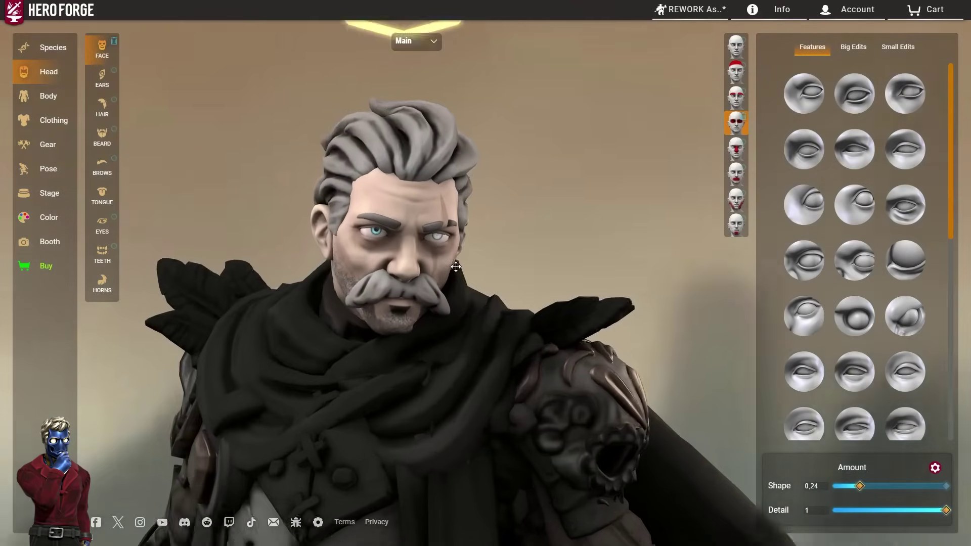
{"action": "scroll", "coordinate": [463, 265], "scroll_direction": "up", "scroll_amount": 2}
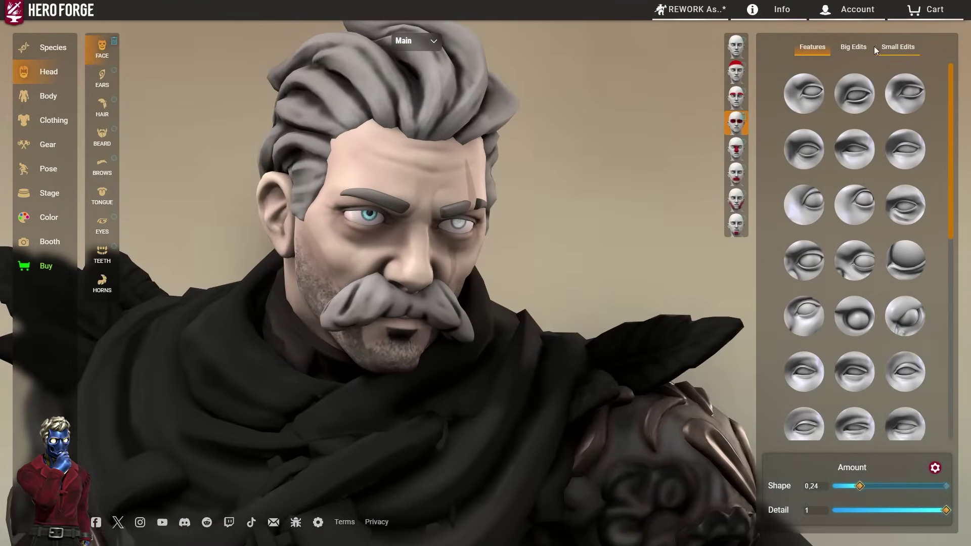
{"action": "scroll", "coordinate": [574, 197], "scroll_direction": "up", "scroll_amount": 2}
{"action": "right_click_drag", "start_coordinate": [574, 198], "coordinate": [621, 211]}
Review the small face edits for the eyes and nose, and view the head from the front and side
{"action": "left_click", "coordinate": [898, 47]}
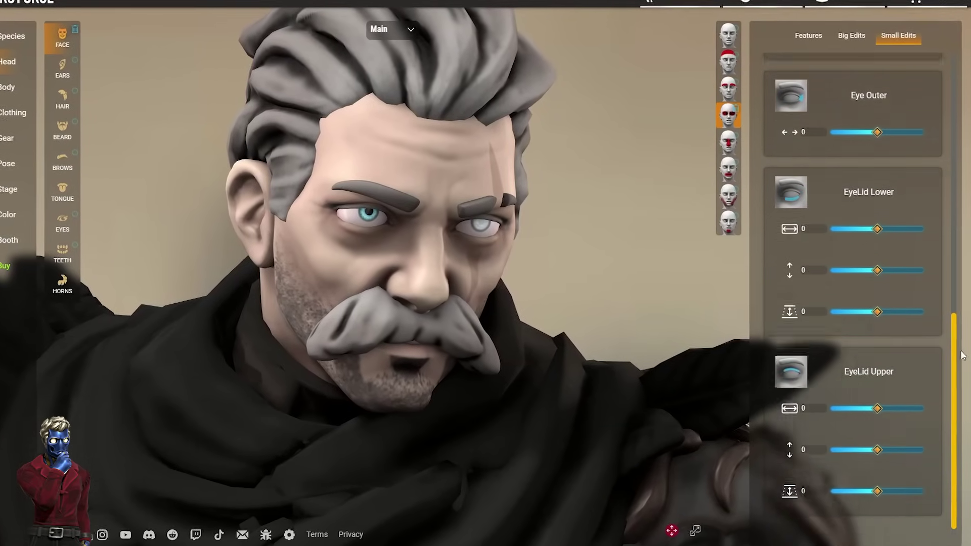
{"action": "left_click", "coordinate": [727, 140]}
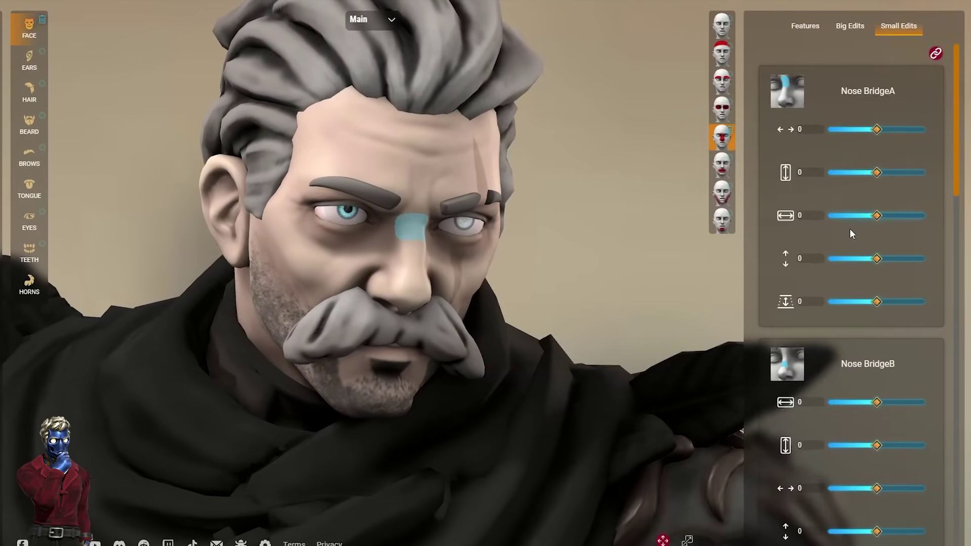
{"action": "scroll", "coordinate": [849, 229], "scroll_direction": "down", "scroll_amount": 12}
{"action": "left_click_drag", "start_coordinate": [519, 291], "coordinate": [607, 295]}
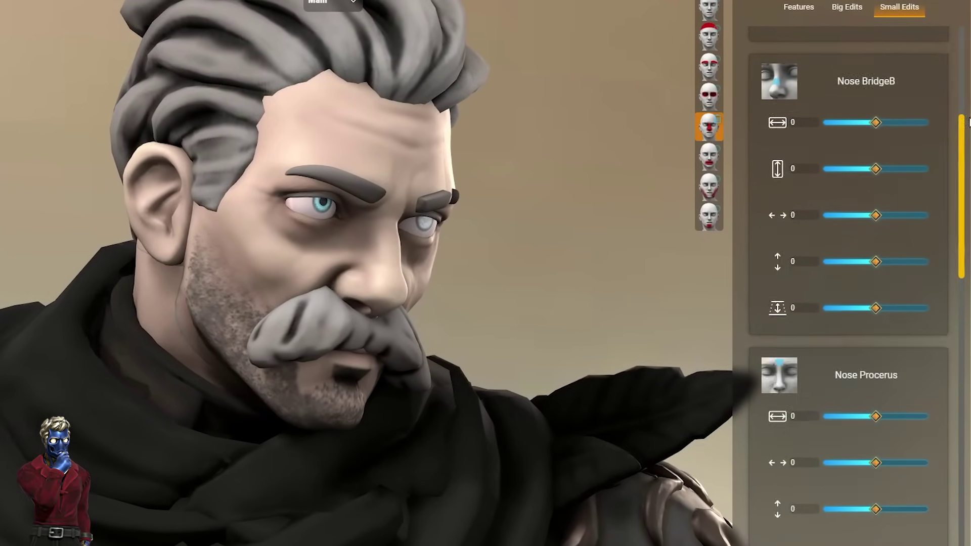
{"action": "left_click_drag", "start_coordinate": [661, 173], "coordinate": [629, 237]}
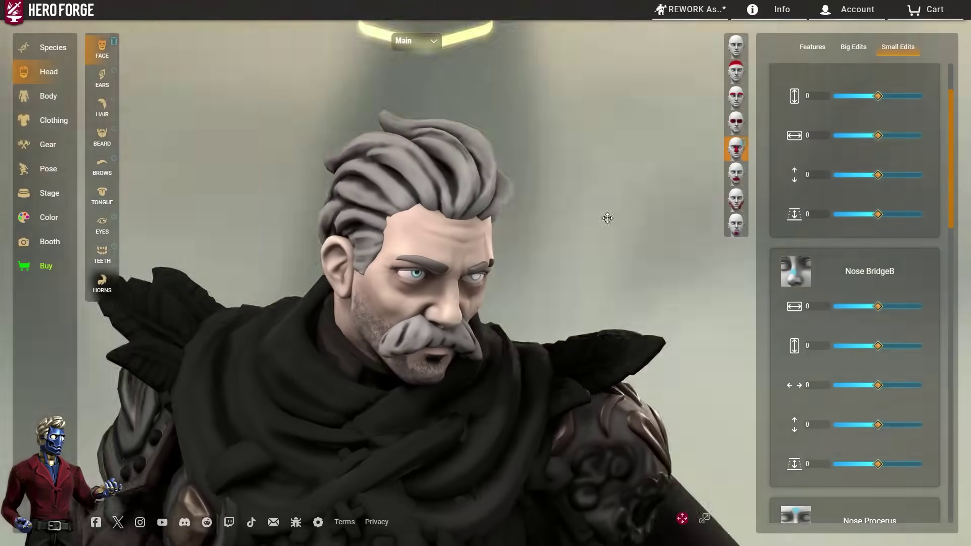
{"action": "left_click_drag", "start_coordinate": [607, 216], "coordinate": [575, 203]}
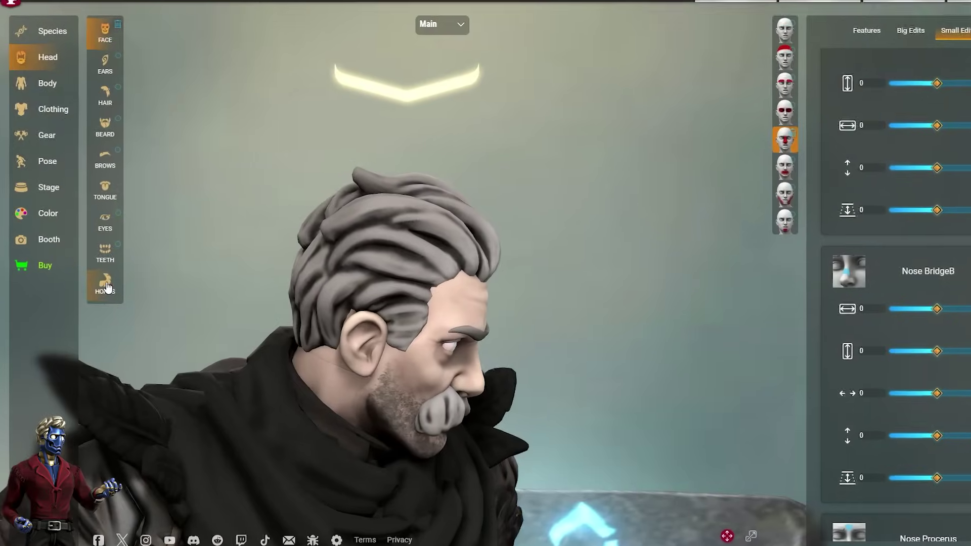
Open the horn options and examine the cloaked fighter and polearm from the front and side
{"action": "left_click", "coordinate": [102, 283]}
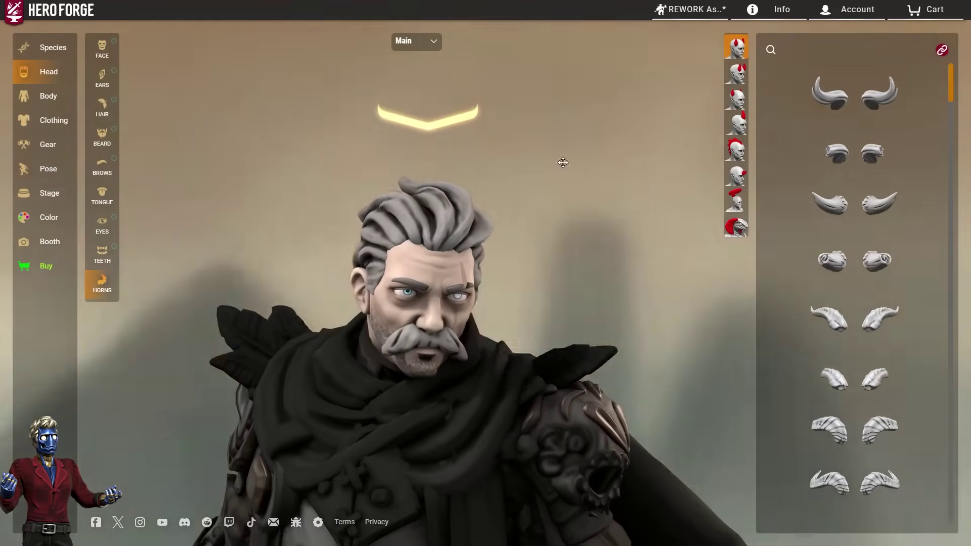
{"action": "scroll", "coordinate": [557, 167], "scroll_direction": "down", "scroll_amount": 6}
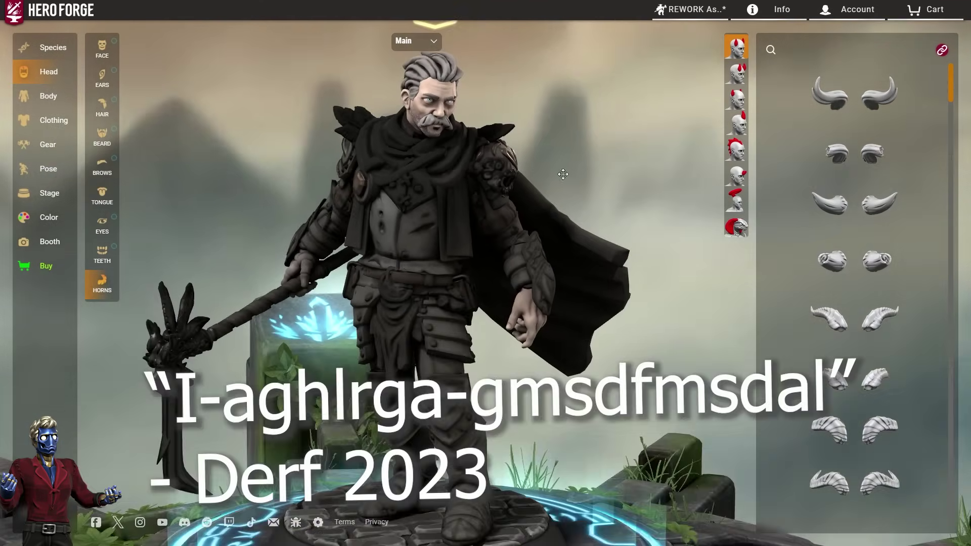
{"action": "left_click_drag", "start_coordinate": [563, 174], "coordinate": [609, 297]}
{"action": "left_click_drag", "start_coordinate": [525, 217], "coordinate": [568, 179]}
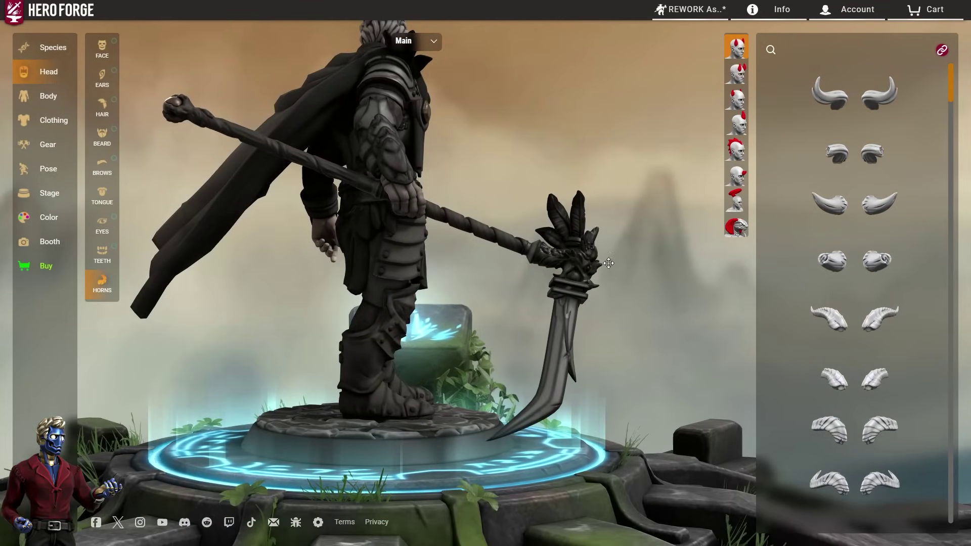
{"action": "left_click_drag", "start_coordinate": [597, 230], "coordinate": [448, 157]}
{"action": "right_click_drag", "start_coordinate": [447, 172], "coordinate": [447, 290]}
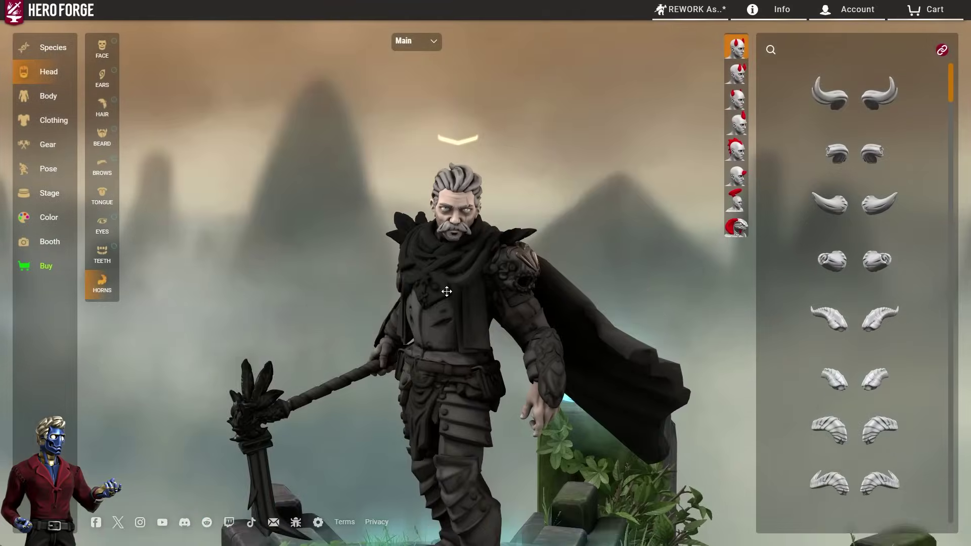
Compare the fighter's face and upper armor up close with the full figure and staff in profile
{"action": "scroll", "coordinate": [521, 187], "scroll_direction": "up", "scroll_amount": 3}
{"action": "scroll", "coordinate": [460, 228], "scroll_direction": "down", "scroll_amount": 5}
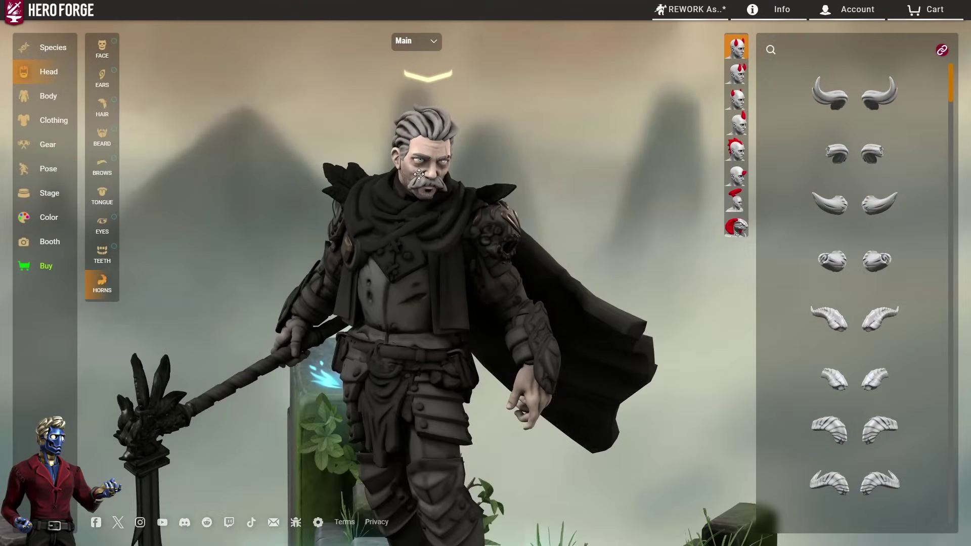
{"action": "scroll", "coordinate": [441, 297], "scroll_direction": "up", "scroll_amount": 3}
{"action": "scroll", "coordinate": [441, 297], "scroll_direction": "up", "scroll_amount": 3}
{"action": "scroll", "coordinate": [465, 226], "scroll_direction": "down", "scroll_amount": 5}
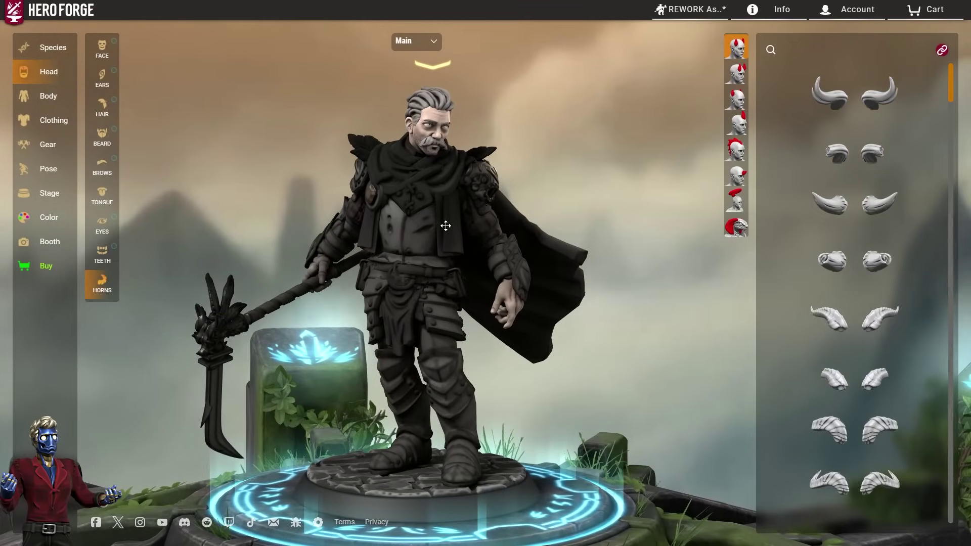
{"action": "left_click_drag", "start_coordinate": [445, 226], "coordinate": [636, 260]}
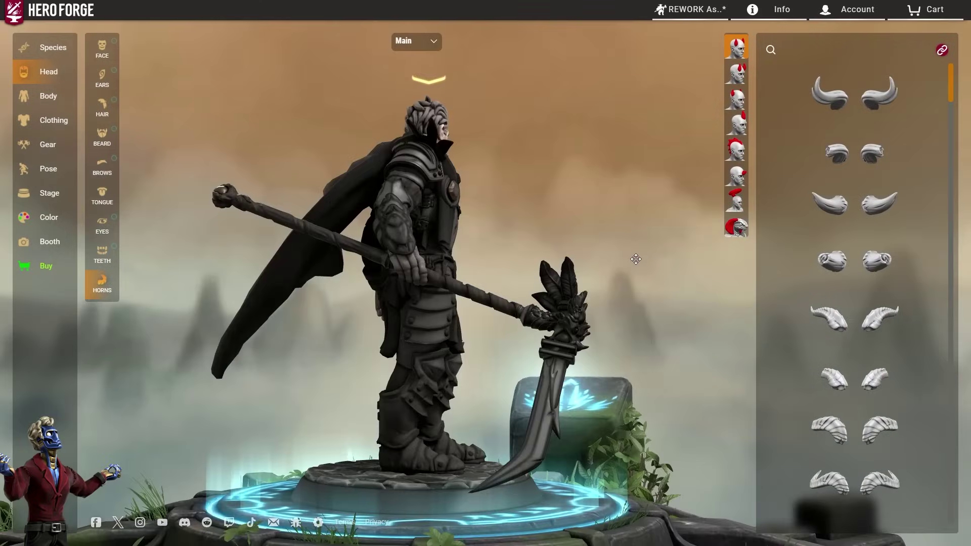
{"action": "left_click_drag", "start_coordinate": [518, 283], "coordinate": [141, 284]}
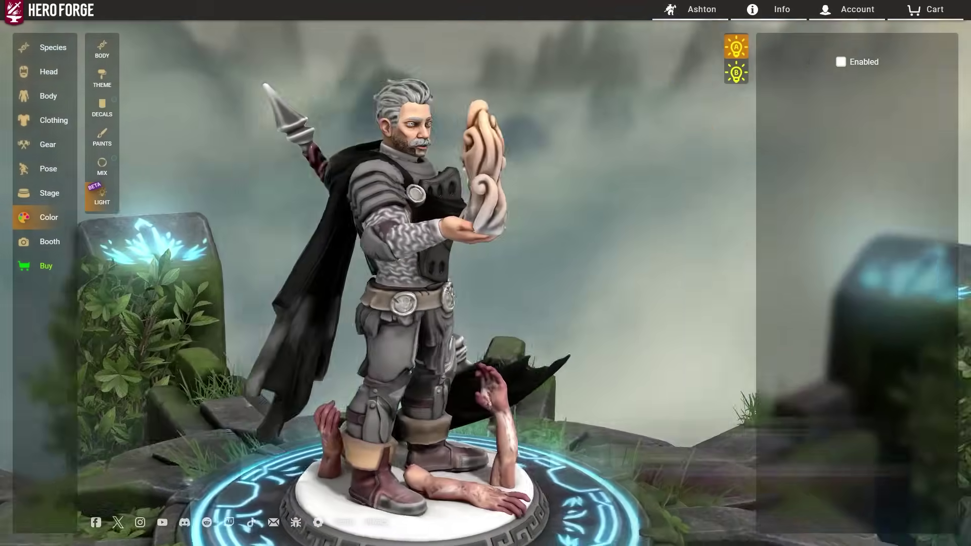
Compare the original gray-armored miniature with the reworked cloaked fighter by viewing them from all sides
{"action": "left_click_drag", "start_coordinate": [314, 283], "coordinate": [607, 284]}
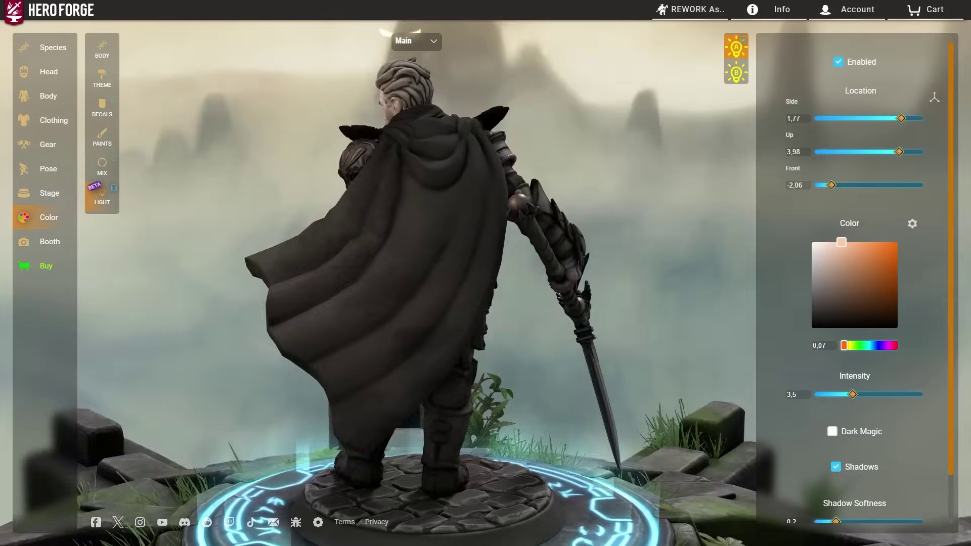
{"action": "left_click_drag", "start_coordinate": [314, 283], "coordinate": [728, 283]}
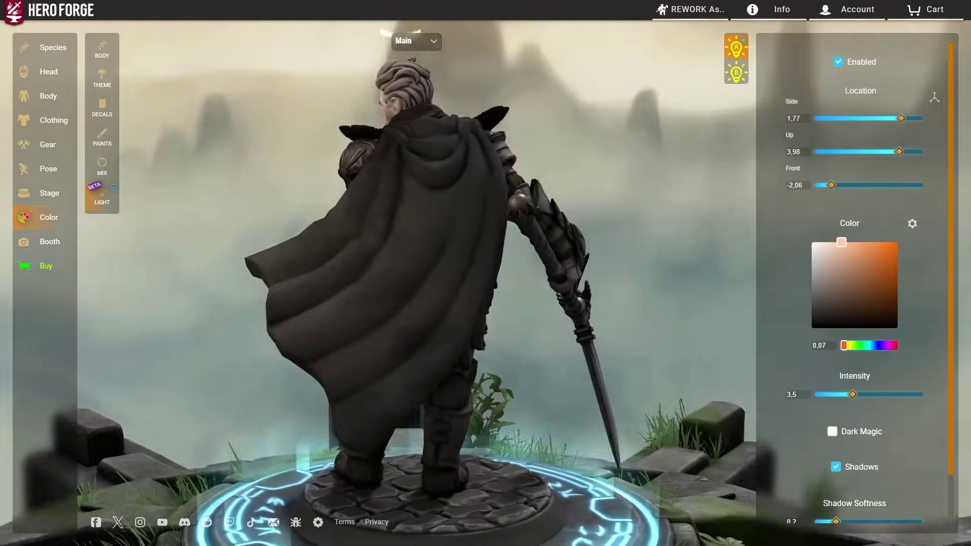
{"action": "left_click_drag", "start_coordinate": [354, 283], "coordinate": [445, 284]}
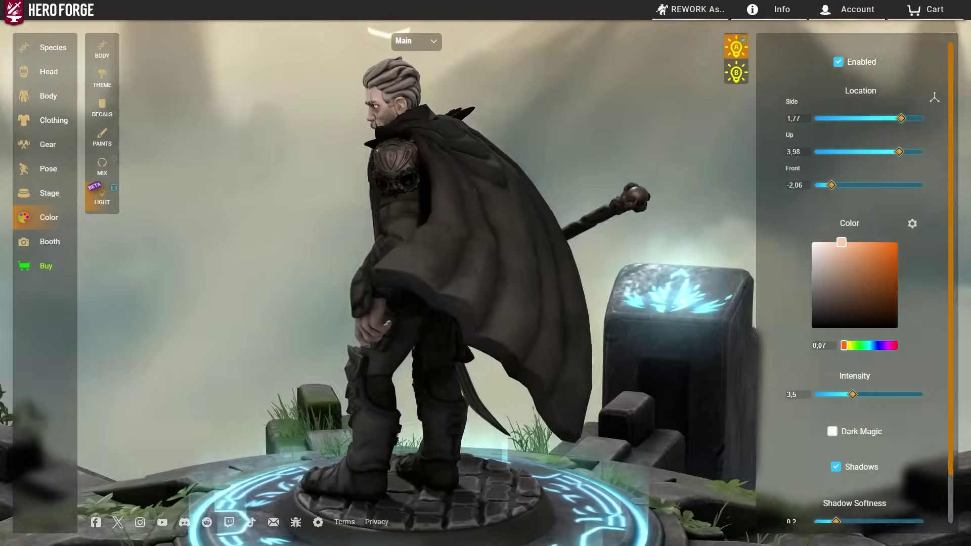
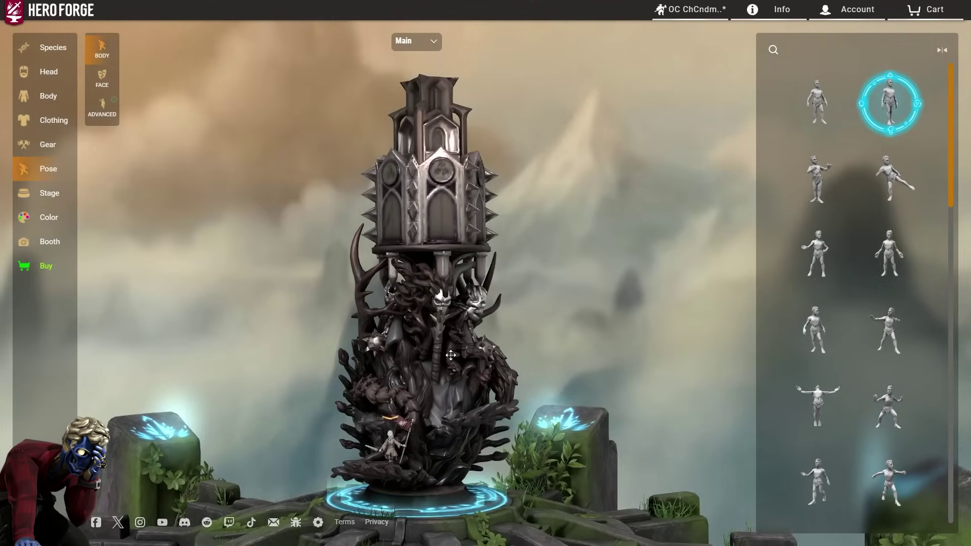
Examine the tall spiked tower miniature and its tangled base of creatures and horns from all sides
{"action": "left_click_drag", "start_coordinate": [416, 360], "coordinate": [480, 371]}
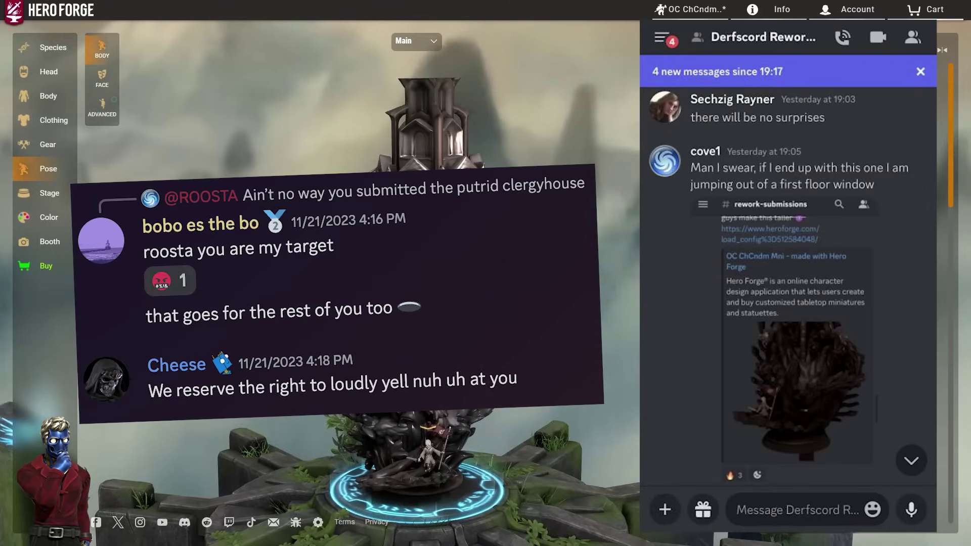
{"action": "left_click_drag", "start_coordinate": [614, 356], "coordinate": [500, 343]}
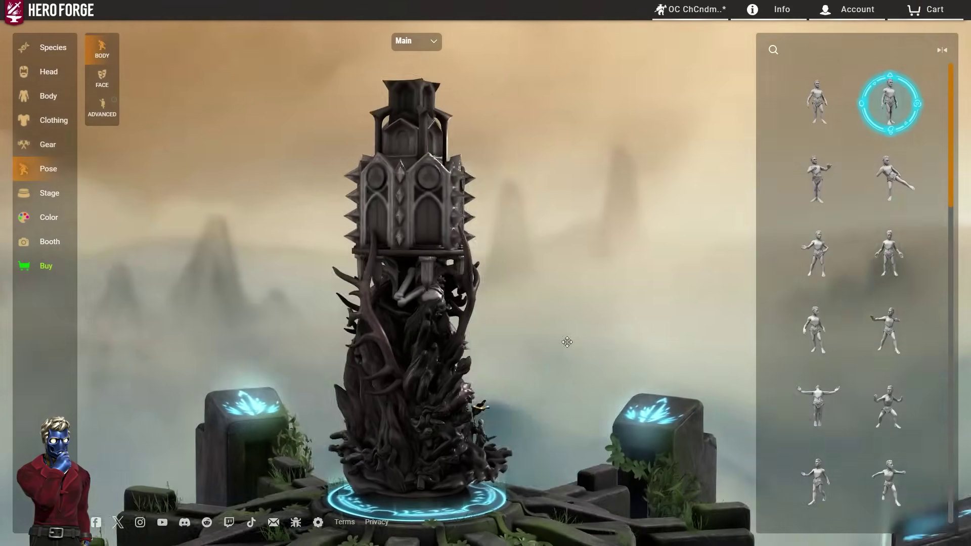
{"action": "left_click_drag", "start_coordinate": [567, 342], "coordinate": [287, 350]}
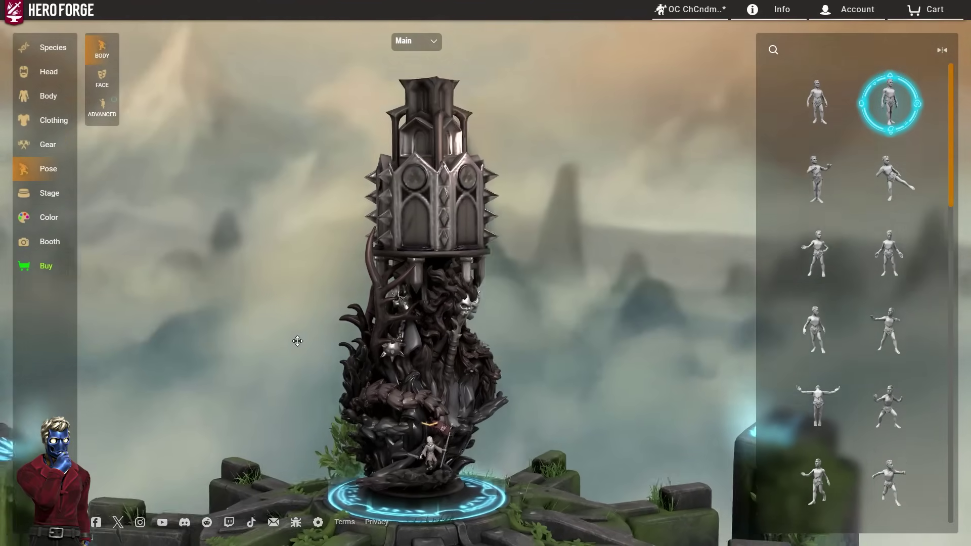
{"action": "left_click_drag", "start_coordinate": [512, 324], "coordinate": [483, 334]}
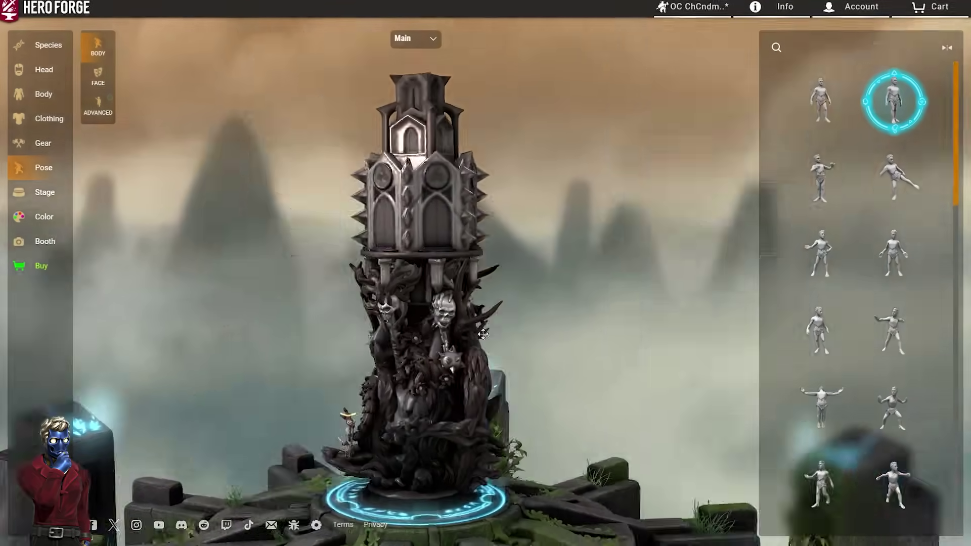
{"action": "mouse_move", "coordinate": [707, 342]}
{"action": "left_mouse_down"}
{"action": "mouse_move", "coordinate": [251, 326]}
{"action": "mouse_move", "coordinate": [721, 346]}
{"action": "left_mouse_up"}
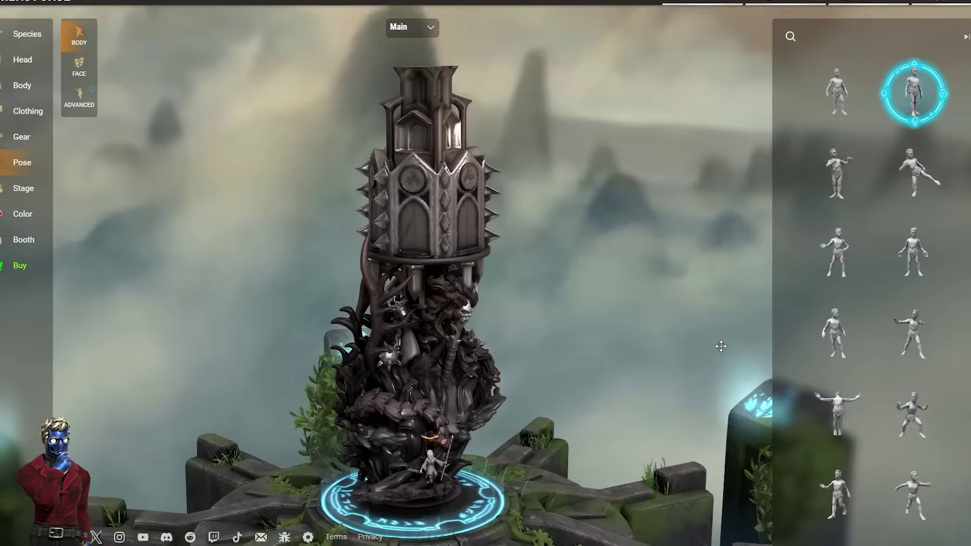
{"action": "left_click_drag", "start_coordinate": [378, 324], "coordinate": [569, 309]}
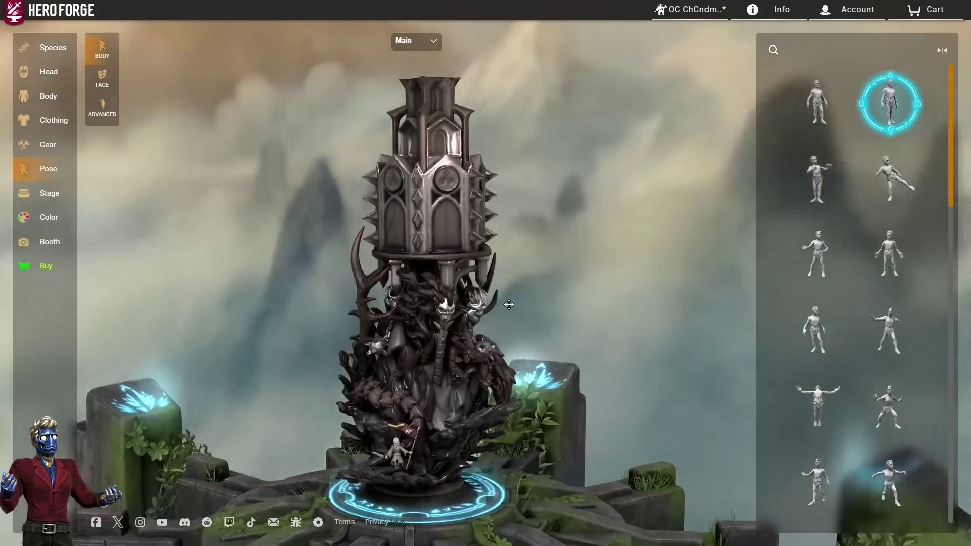
{"action": "left_click_drag", "start_coordinate": [509, 305], "coordinate": [374, 279]}
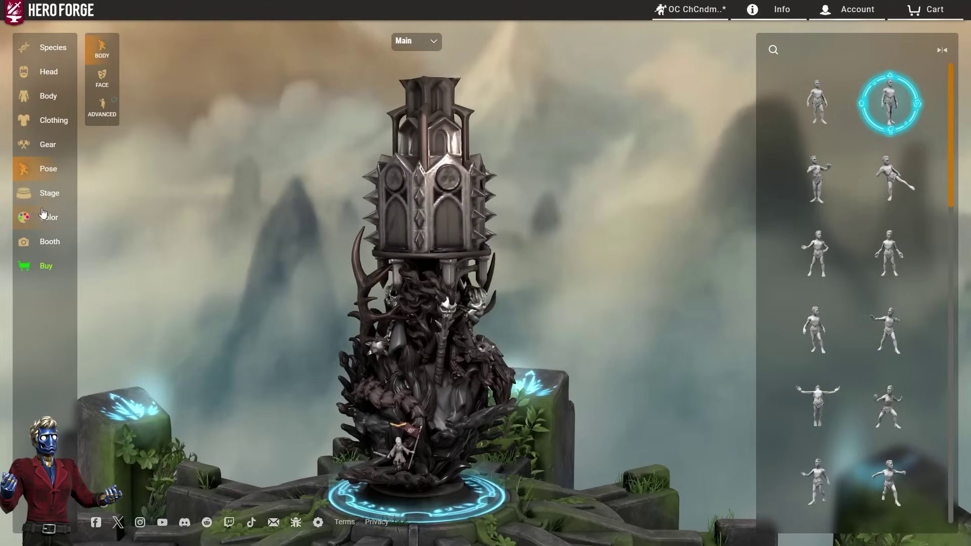
Open the tower's color options and review the paints and mixes of the main and extra figures
{"action": "left_click_drag", "start_coordinate": [593, 217], "coordinate": [505, 212]}
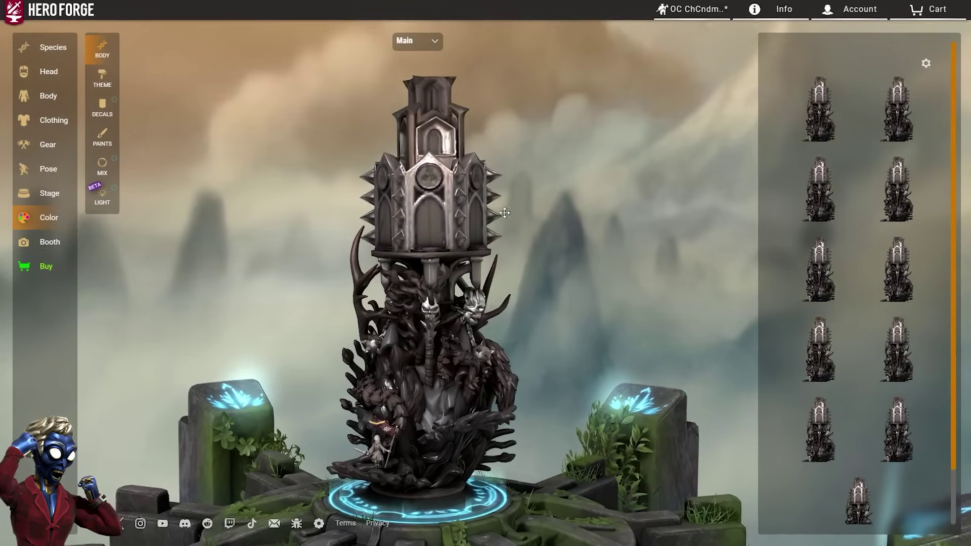
{"action": "left_click_drag", "start_coordinate": [296, 154], "coordinate": [88, 218]}
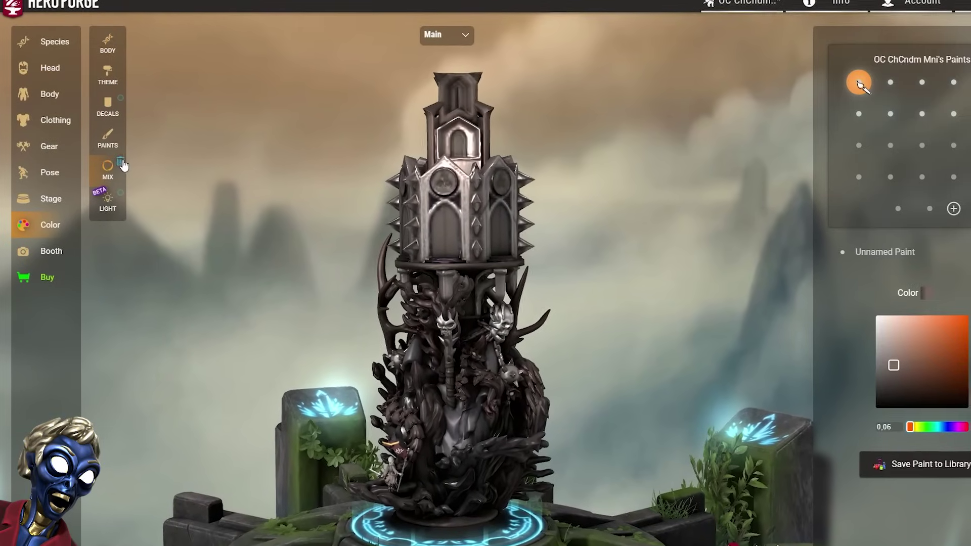
{"action": "left_click_drag", "start_coordinate": [305, 197], "coordinate": [191, 215]}
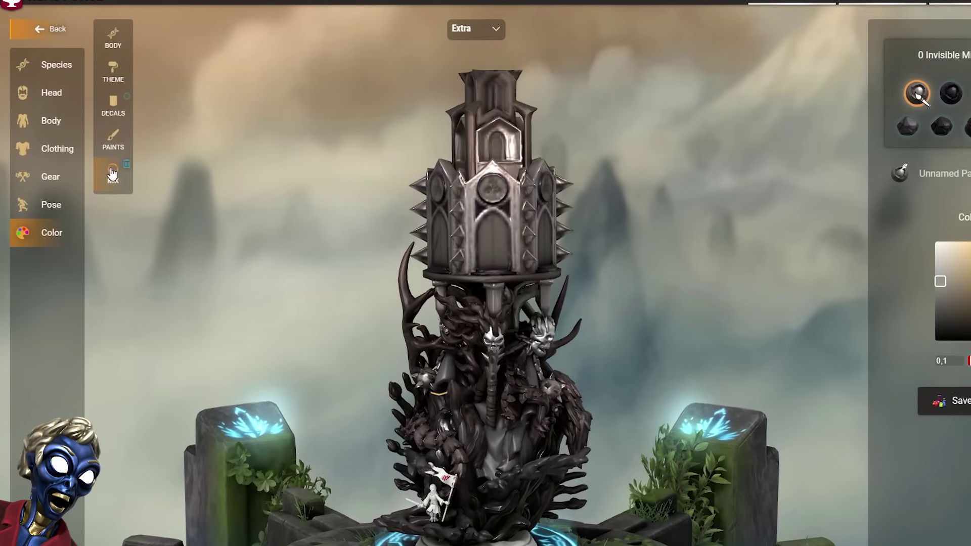
Try contrasting color themes on the extra figure to tell apart the overlapping tower, antlers, flames and creatures
{"action": "left_click", "coordinate": [126, 105]}
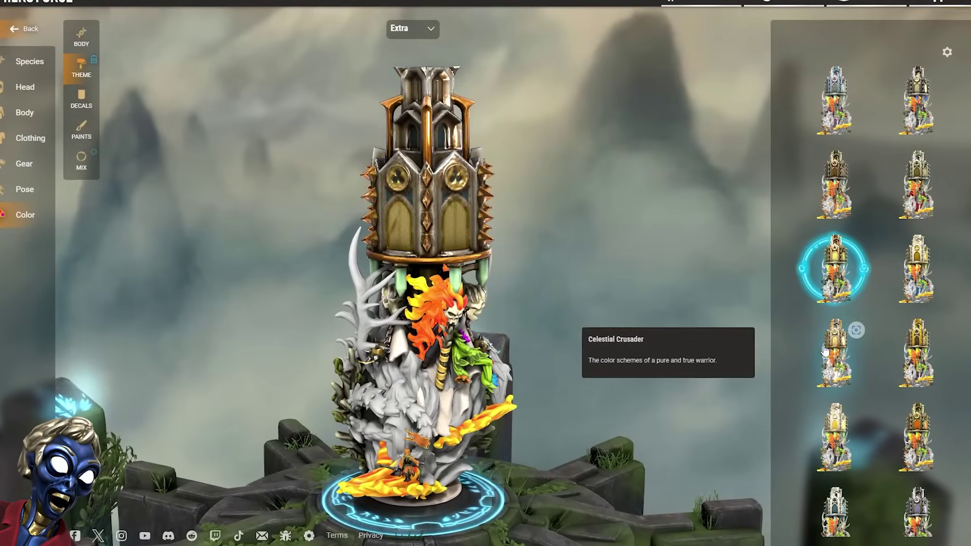
{"action": "left_click", "coordinate": [841, 182]}
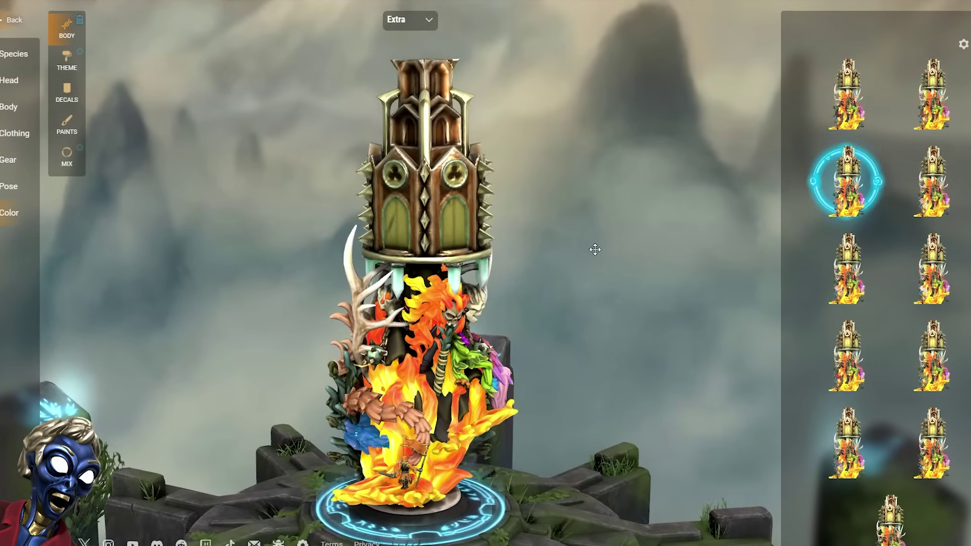
{"action": "left_click_drag", "start_coordinate": [594, 250], "coordinate": [602, 365]}
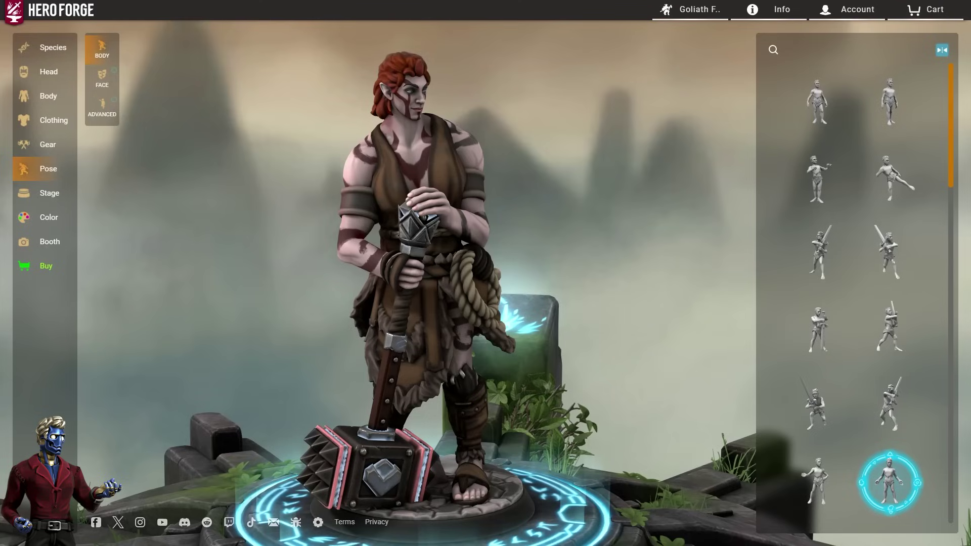
Examine the red-haired goliath with the hammer and the striped fighter's raised arm and shoulder up close
{"action": "left_click_drag", "start_coordinate": [538, 204], "coordinate": [415, 266]}
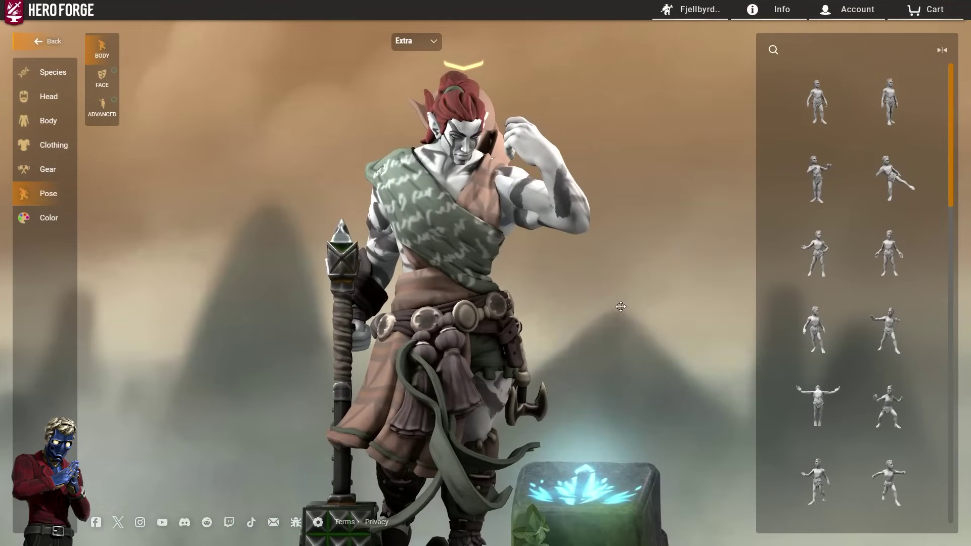
{"action": "left_click_drag", "start_coordinate": [621, 306], "coordinate": [461, 259]}
{"action": "scroll", "coordinate": [349, 346], "scroll_direction": "down", "scroll_amount": 4}
{"action": "scroll", "coordinate": [373, 351], "scroll_direction": "up", "scroll_amount": 5}
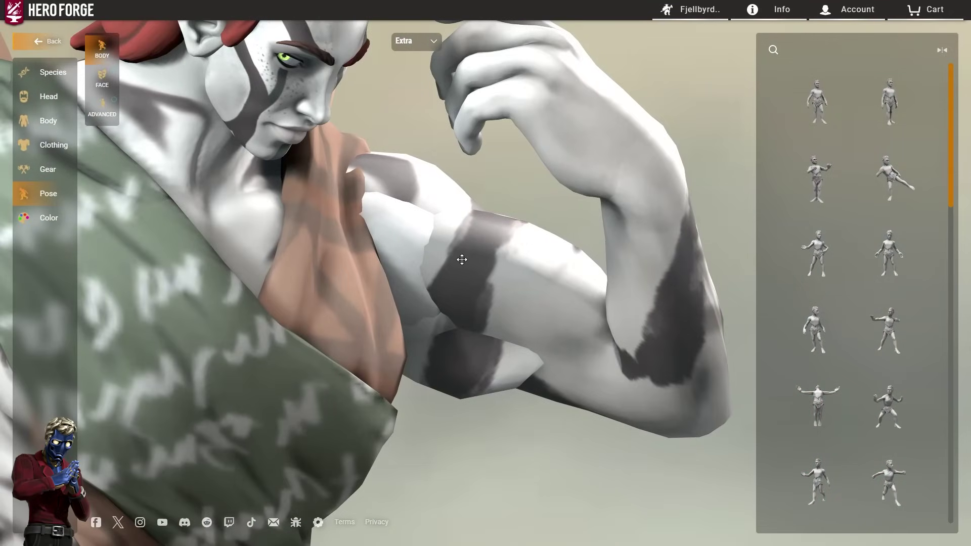
{"action": "left_click_drag", "start_coordinate": [582, 271], "coordinate": [144, 192]}
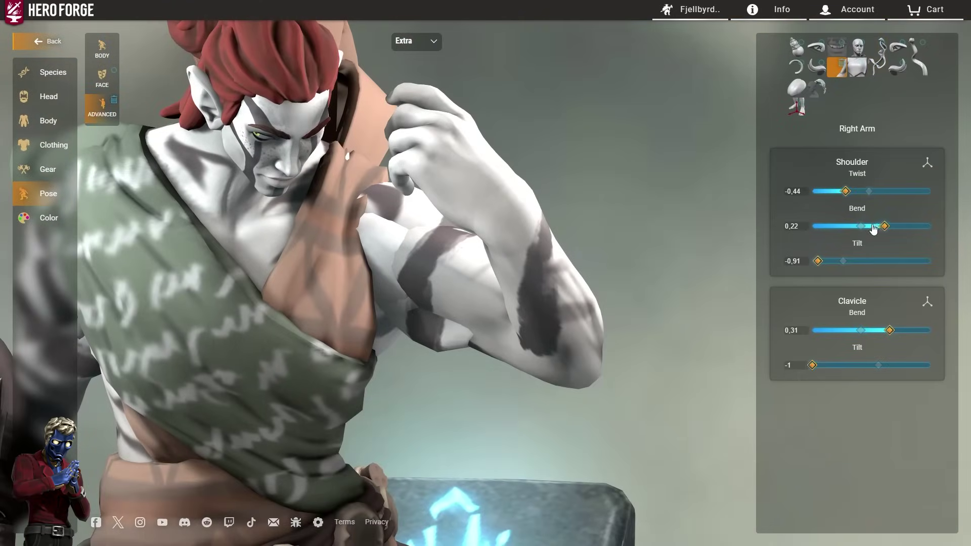
Try setting the extra figure's right shoulder bend to -1 and changing its tilt, and reposing the main figure's lower right arm
{"action": "left_click_drag", "start_coordinate": [867, 230], "coordinate": [813, 229]}
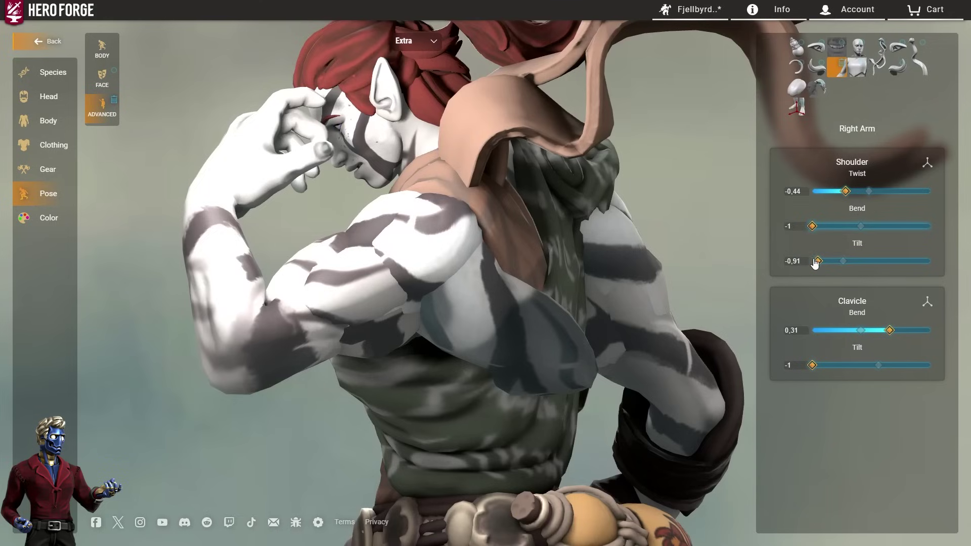
{"action": "left_click_drag", "start_coordinate": [602, 351], "coordinate": [552, 360]}
{"action": "left_click_drag", "start_coordinate": [818, 262], "coordinate": [857, 266]}
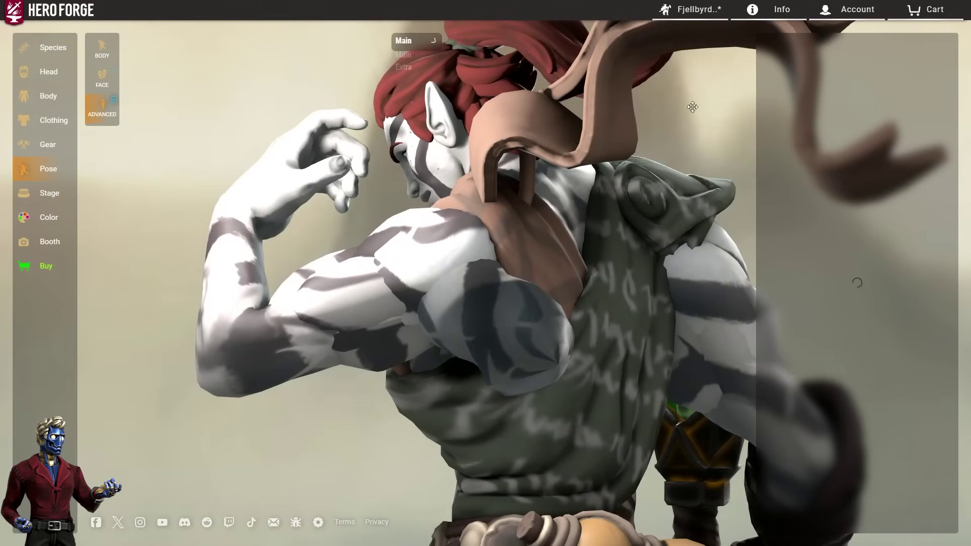
{"action": "left_click_drag", "start_coordinate": [915, 250], "coordinate": [927, 247]}
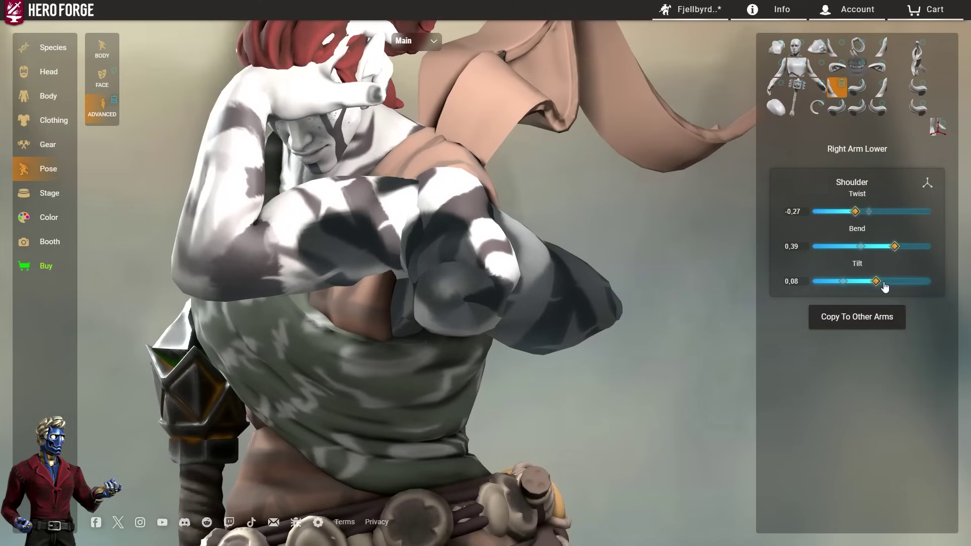
{"action": "left_click_drag", "start_coordinate": [630, 238], "coordinate": [556, 304]}
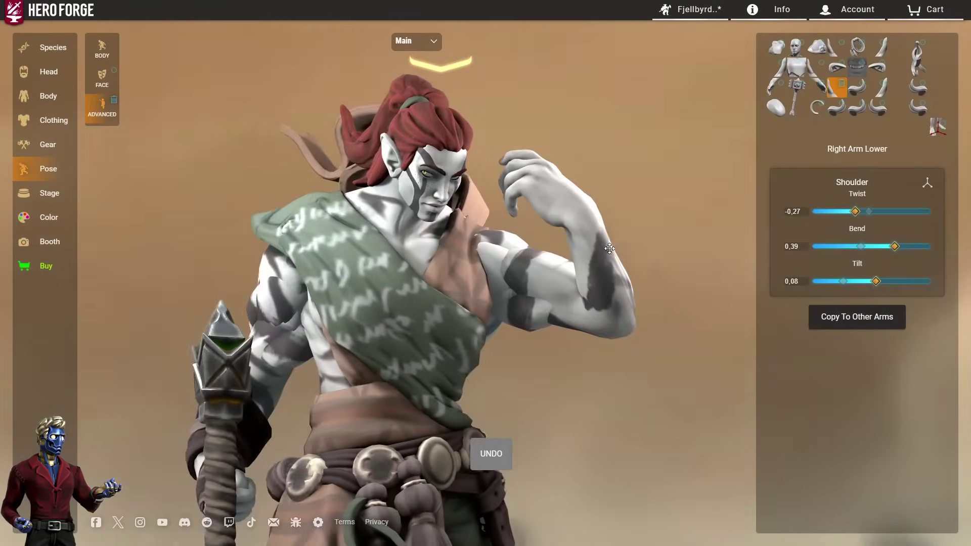
Examine how the striped fighter's raised arm joins the torso from the front and from behind
{"action": "scroll", "coordinate": [557, 303], "scroll_direction": "up", "scroll_amount": 6}
{"action": "left_click_drag", "start_coordinate": [675, 351], "coordinate": [481, 263]}
{"action": "scroll", "coordinate": [496, 200], "scroll_direction": "down", "scroll_amount": 10}
{"action": "scroll", "coordinate": [522, 267], "scroll_direction": "up", "scroll_amount": 8}
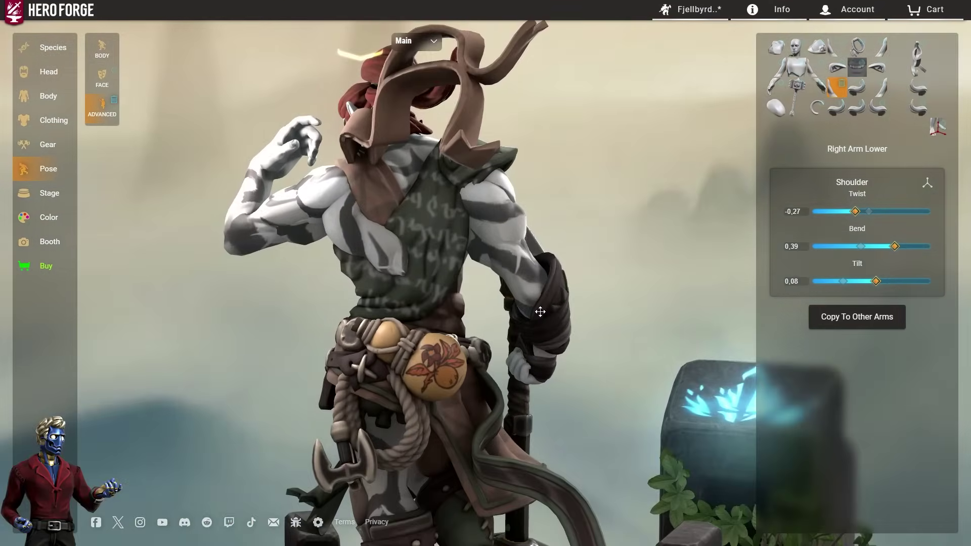
Examine the decorated gourd and ropes at the waist and compare the fighter's back from different angles
{"action": "scroll", "coordinate": [522, 267], "scroll_direction": "up", "scroll_amount": 5}
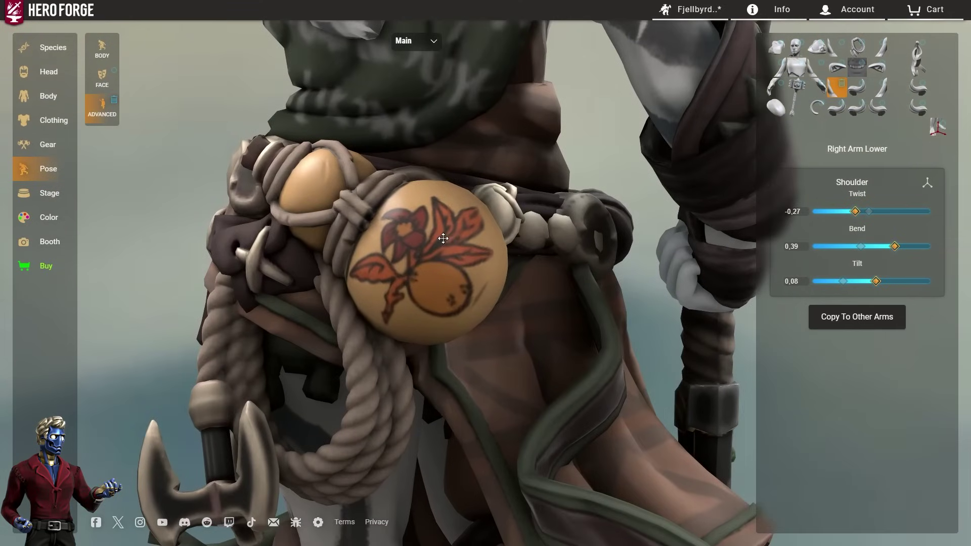
{"action": "scroll", "coordinate": [419, 285], "scroll_direction": "down", "scroll_amount": 10}
{"action": "left_click_drag", "start_coordinate": [418, 285], "coordinate": [600, 288]}
{"action": "scroll", "coordinate": [511, 283], "scroll_direction": "up", "scroll_amount": 5}
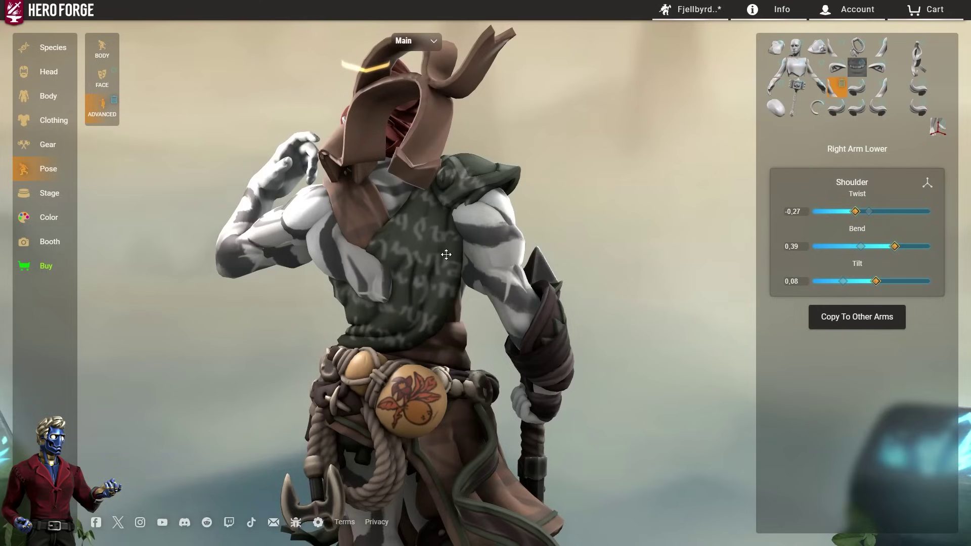
{"action": "left_click_drag", "start_coordinate": [558, 246], "coordinate": [523, 247]}
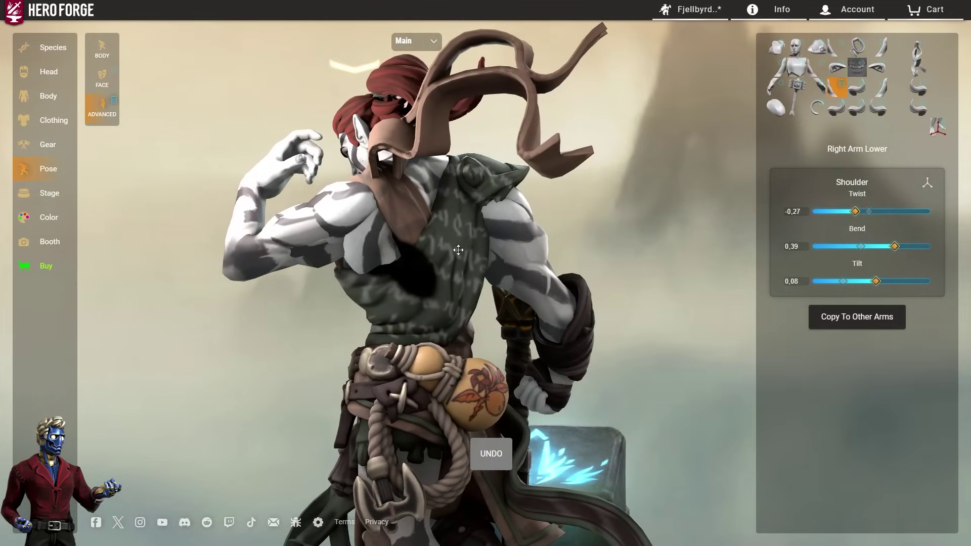
{"action": "left_click_drag", "start_coordinate": [458, 250], "coordinate": [524, 277]}
{"action": "scroll", "coordinate": [475, 257], "scroll_direction": "down", "scroll_amount": 5}
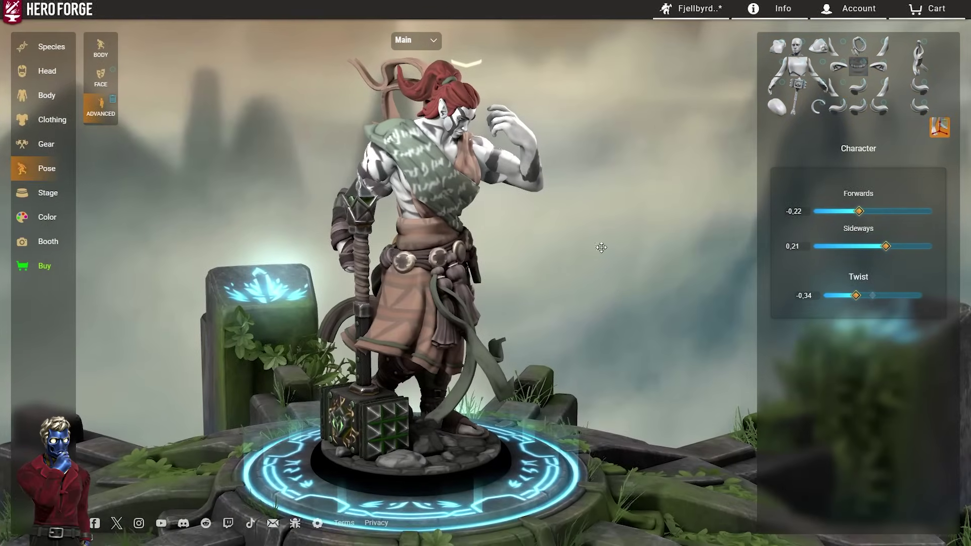
Examine the leaning hammer fighter's overall stance from the side, followed by the shoulder and upper body
{"action": "left_click_drag", "start_coordinate": [602, 247], "coordinate": [671, 294]}
{"action": "scroll", "coordinate": [618, 290], "scroll_direction": "up", "scroll_amount": 4}
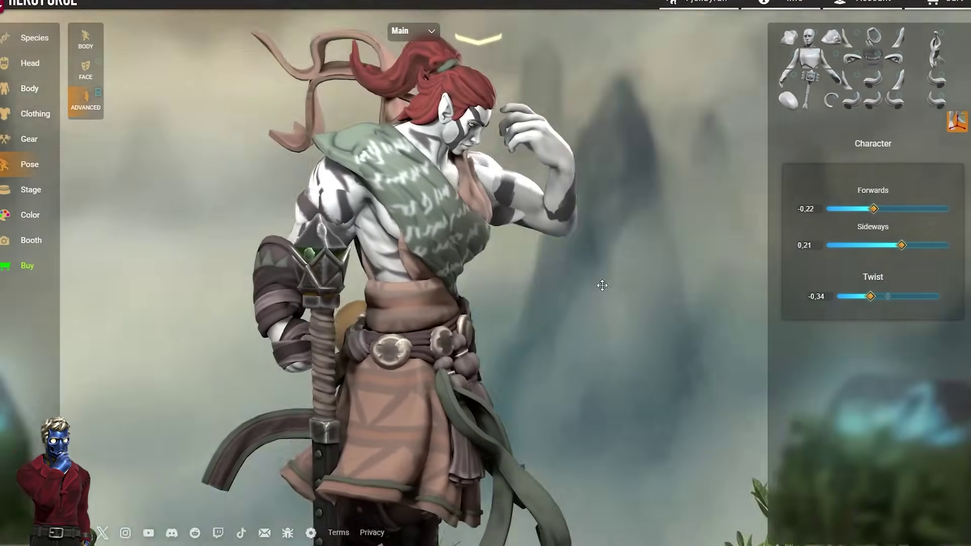
{"action": "left_click_drag", "start_coordinate": [602, 285], "coordinate": [548, 303]}
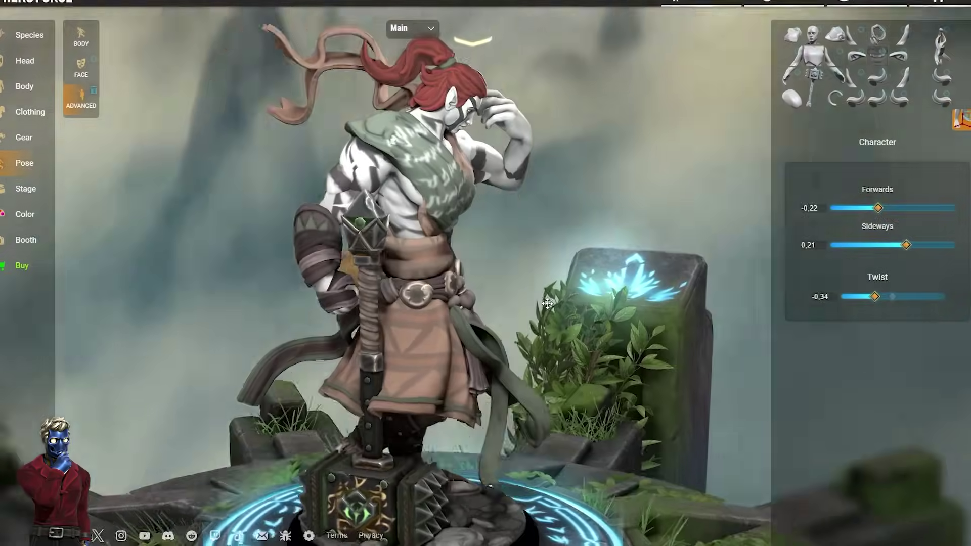
{"action": "scroll", "coordinate": [586, 291], "scroll_direction": "up", "scroll_amount": 3}
{"action": "left_click_drag", "start_coordinate": [613, 294], "coordinate": [742, 337]}
{"action": "left_click_drag", "start_coordinate": [428, 229], "coordinate": [435, 305]}
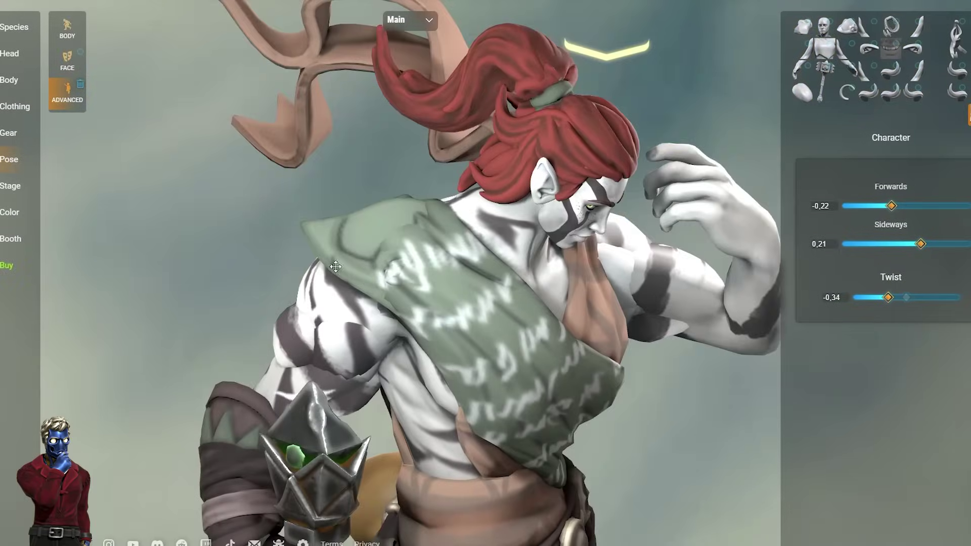
Examine the fighter's head, hand and scarf up close from behind and compare them with the full figure
{"action": "right_click_drag", "start_coordinate": [336, 266], "coordinate": [409, 213]}
{"action": "left_click_drag", "start_coordinate": [388, 233], "coordinate": [495, 273]}
{"action": "scroll", "coordinate": [590, 280], "scroll_direction": "up", "scroll_amount": 5}
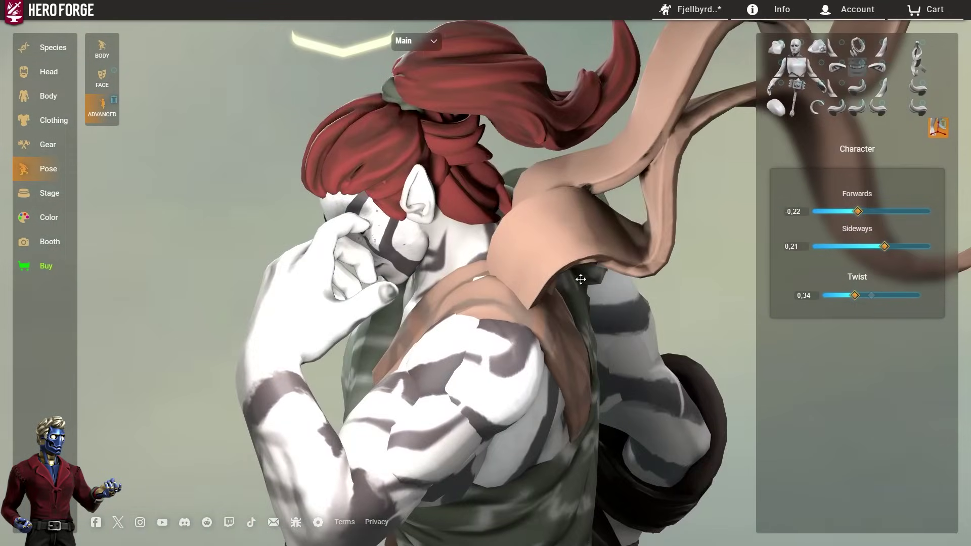
{"action": "left_click_drag", "start_coordinate": [581, 280], "coordinate": [402, 266]}
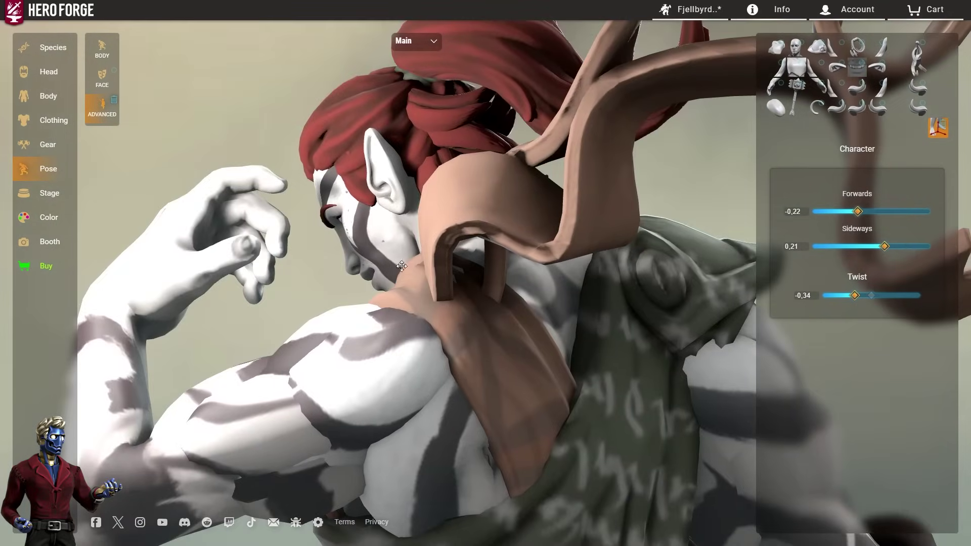
{"action": "scroll", "coordinate": [505, 358], "scroll_direction": "down", "scroll_amount": 10}
{"action": "left_click_drag", "start_coordinate": [506, 358], "coordinate": [648, 292]}
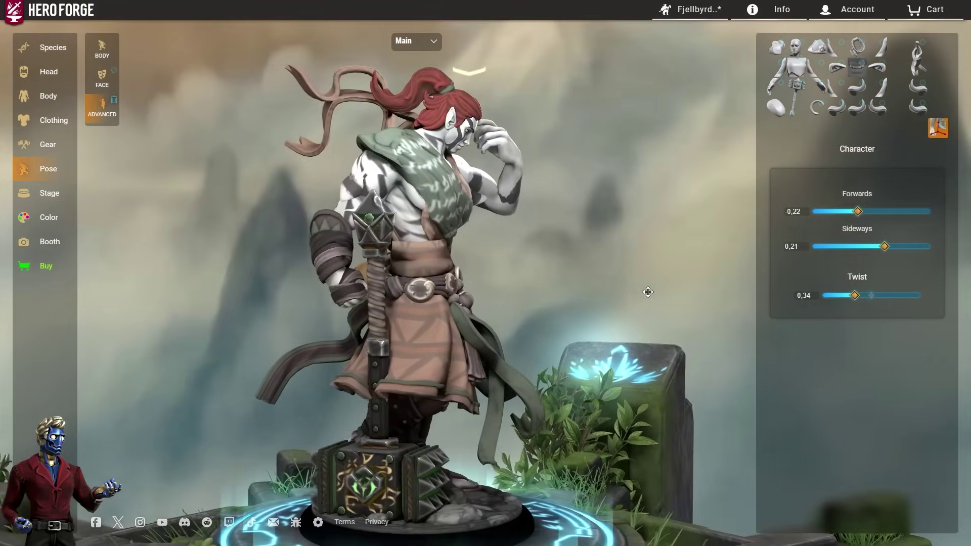
Examine the hammer head's glowing emblem, runes and spikes up close from the front and side
{"action": "scroll", "coordinate": [526, 328], "scroll_direction": "up", "scroll_amount": 10}
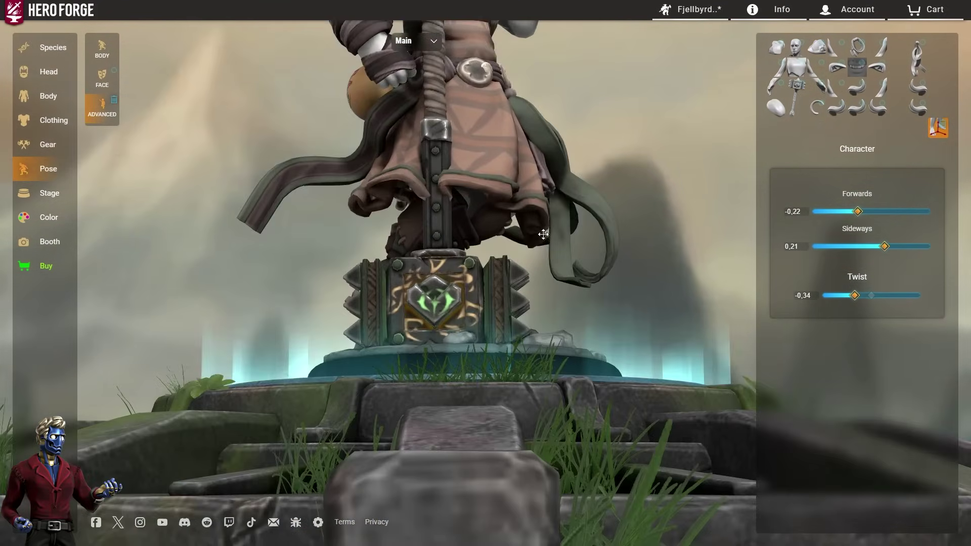
{"action": "scroll", "coordinate": [521, 320], "scroll_direction": "down", "scroll_amount": 5}
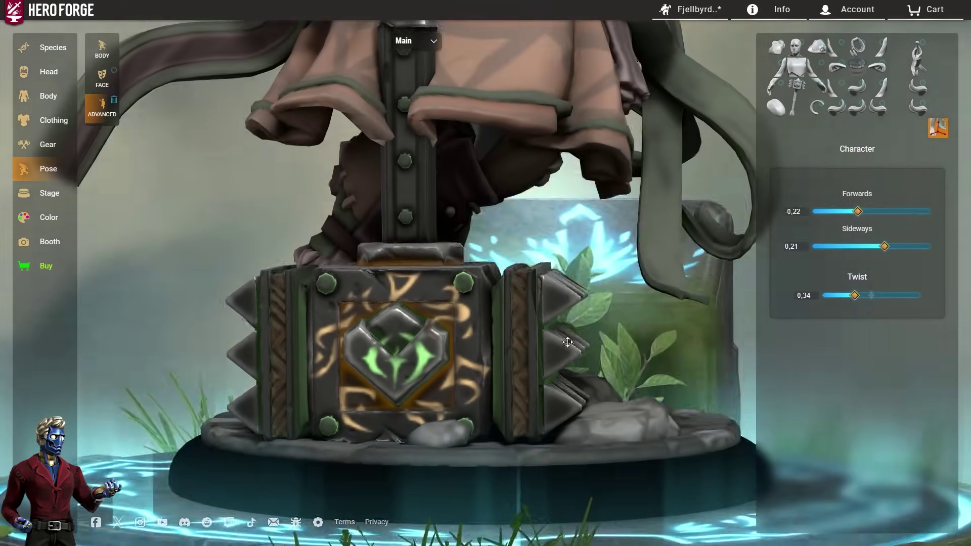
{"action": "left_click_drag", "start_coordinate": [568, 343], "coordinate": [588, 344]}
{"action": "scroll", "coordinate": [486, 311], "scroll_direction": "up", "scroll_amount": 5}
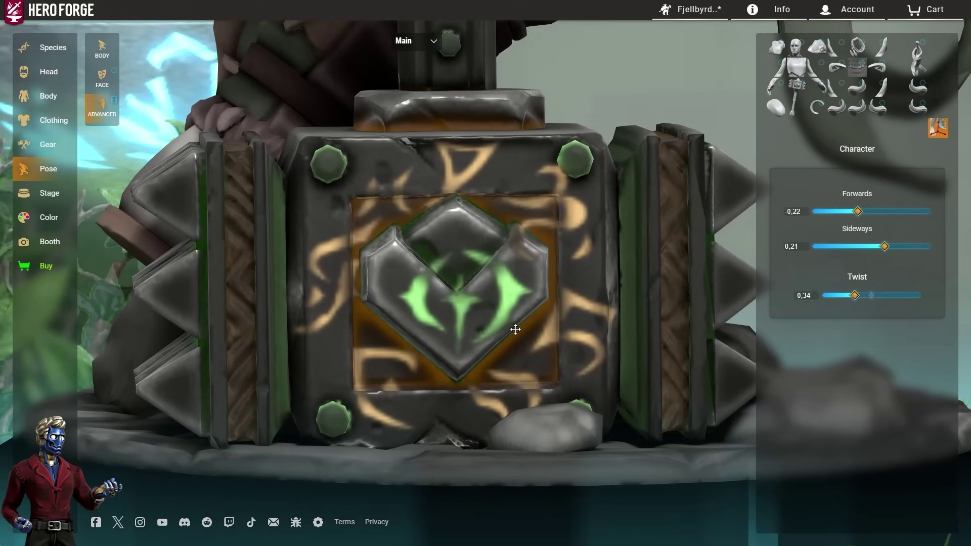
{"action": "scroll", "coordinate": [515, 329], "scroll_direction": "down", "scroll_amount": 8}
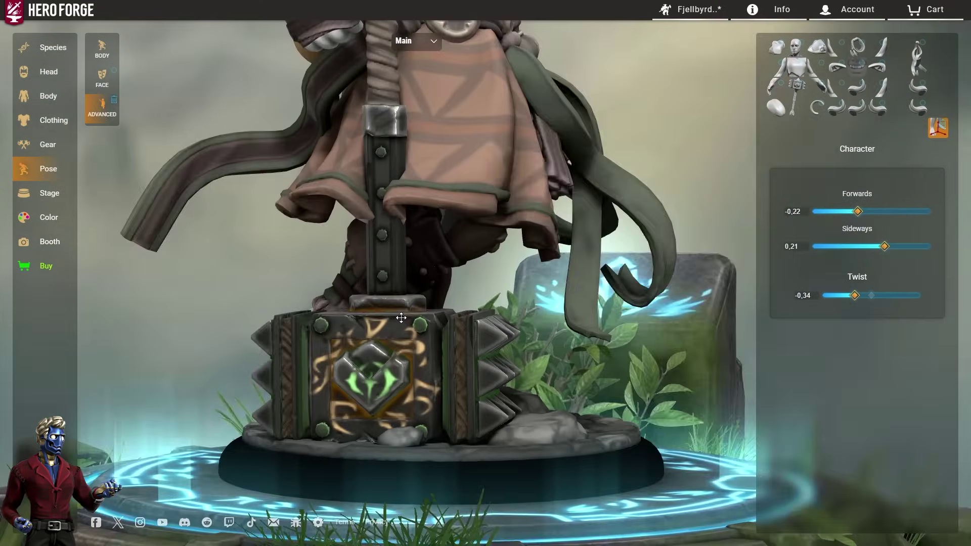
{"action": "scroll", "coordinate": [415, 312], "scroll_direction": "down", "scroll_amount": 5}
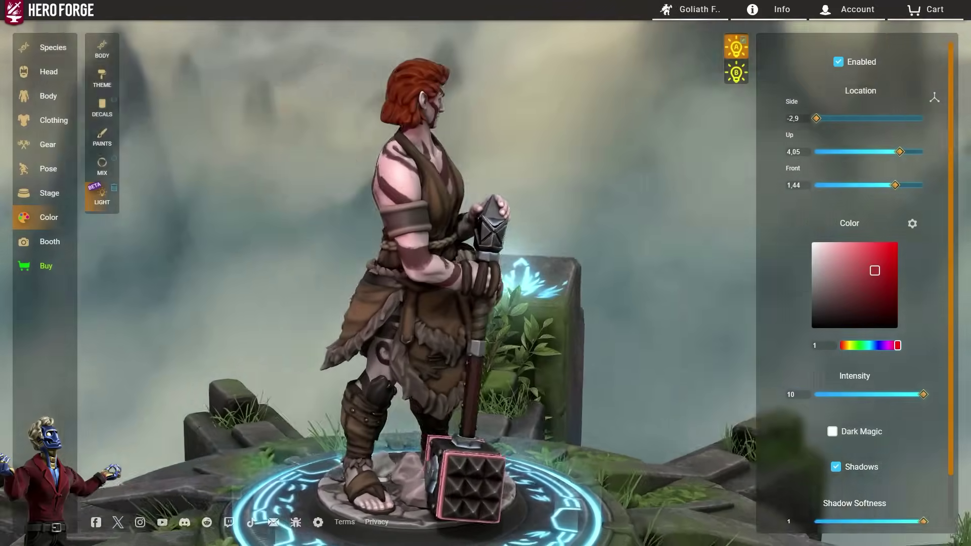
Compare the goliath miniature with the striped hammer fighter along with their light settings
{"action": "left_click_drag", "start_coordinate": [415, 314], "coordinate": [835, 314]}
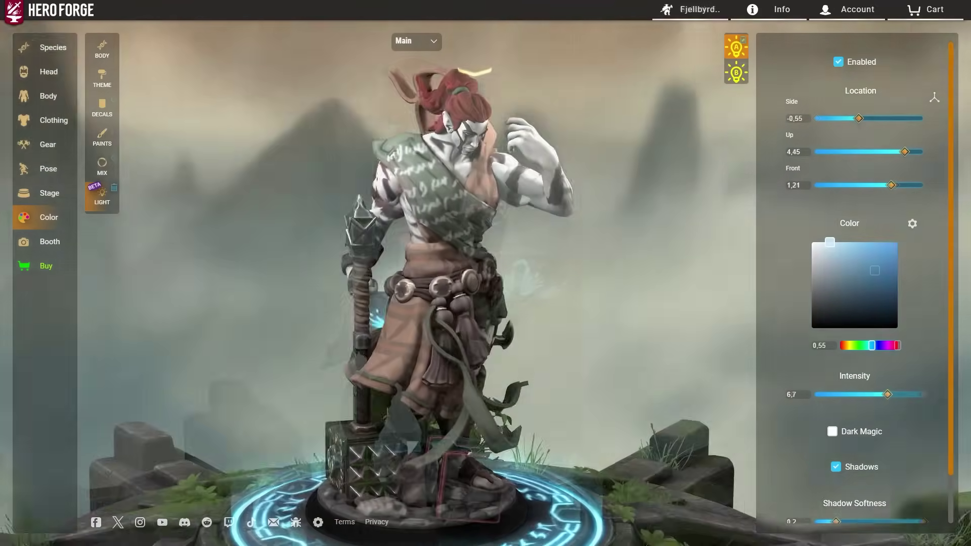
{"action": "left_click_drag", "start_coordinate": [415, 314], "coordinate": [835, 313]}
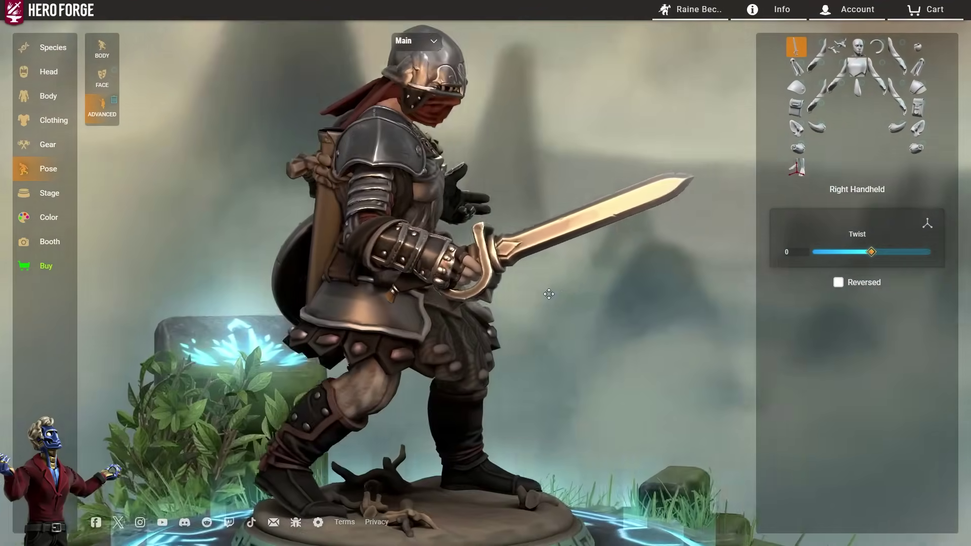
Examine the armored swordfighter's advanced pose, overlapping helmet parts, extra arms and chest armor from the front and up close
{"action": "left_click", "coordinate": [114, 101]}
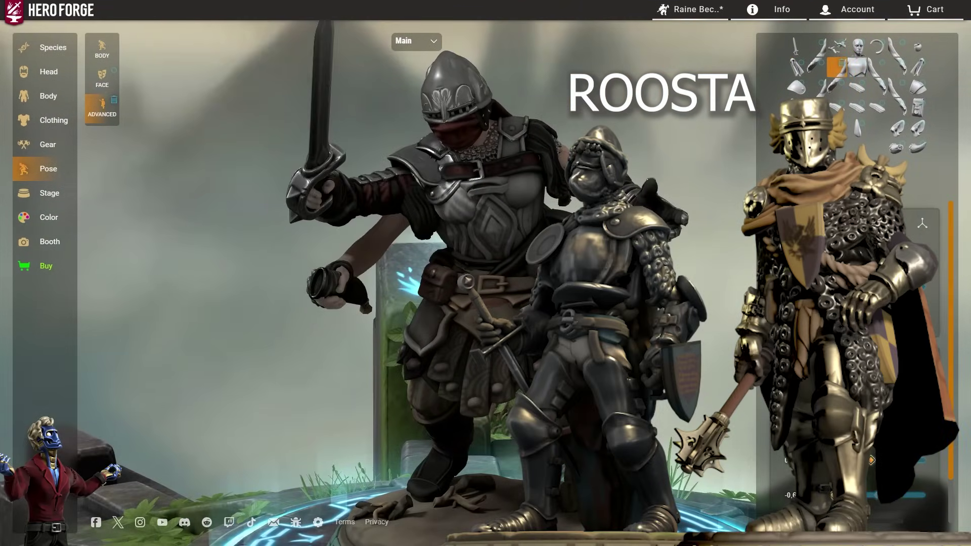
{"action": "left_click", "coordinate": [560, 201]}
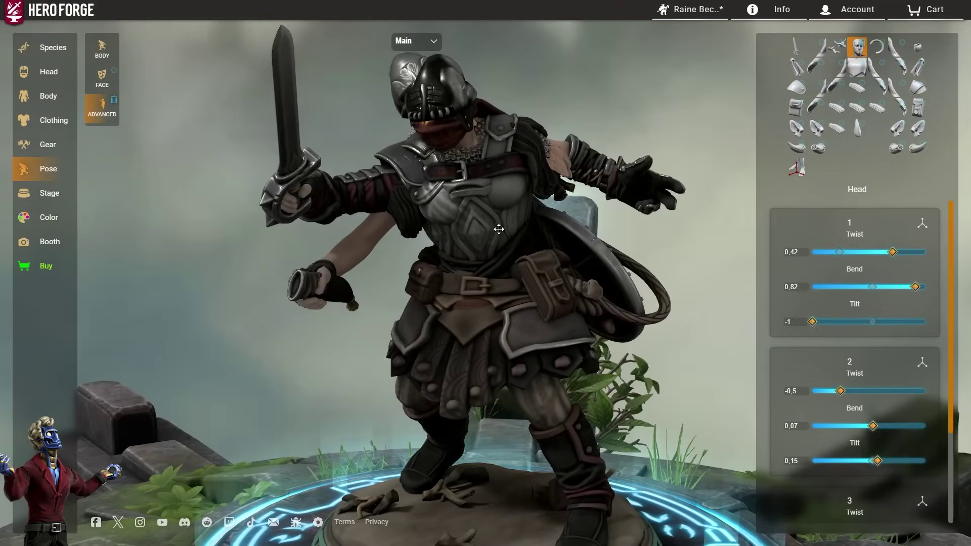
{"action": "scroll", "coordinate": [499, 229], "scroll_direction": "up", "scroll_amount": 5}
{"action": "left_click_drag", "start_coordinate": [499, 229], "coordinate": [521, 225]}
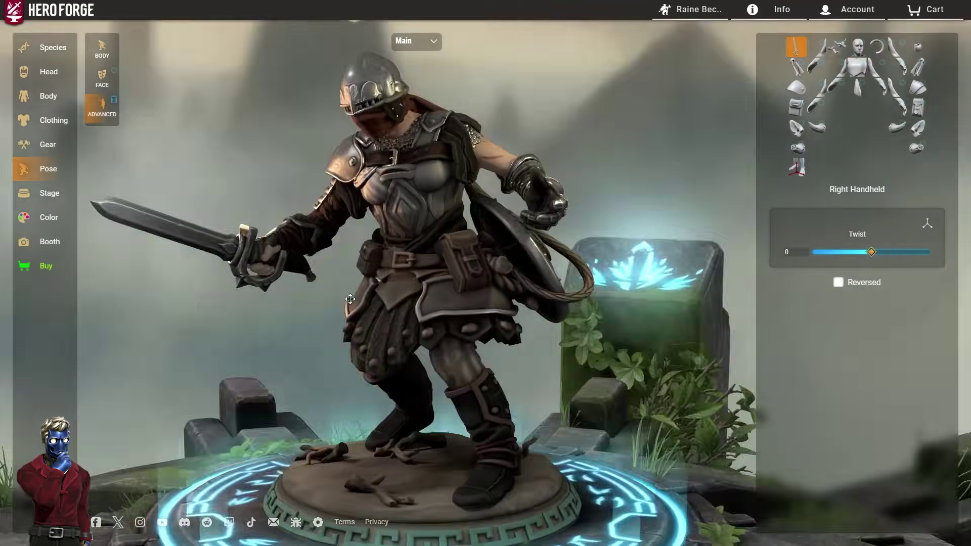
{"action": "left_click_drag", "start_coordinate": [350, 299], "coordinate": [481, 237]}
{"action": "scroll", "coordinate": [480, 236], "scroll_direction": "up", "scroll_amount": 5}
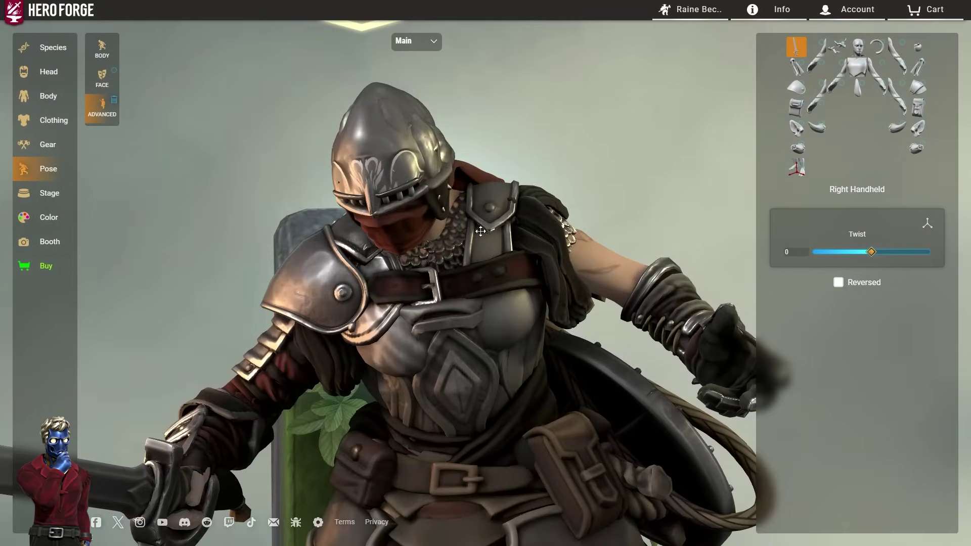
Examine the armored swordfighter's strap, scale mail and draped cloth around the bare-armed shoulder up close and from the side
{"action": "scroll", "coordinate": [480, 231], "scroll_direction": "up", "scroll_amount": 8}
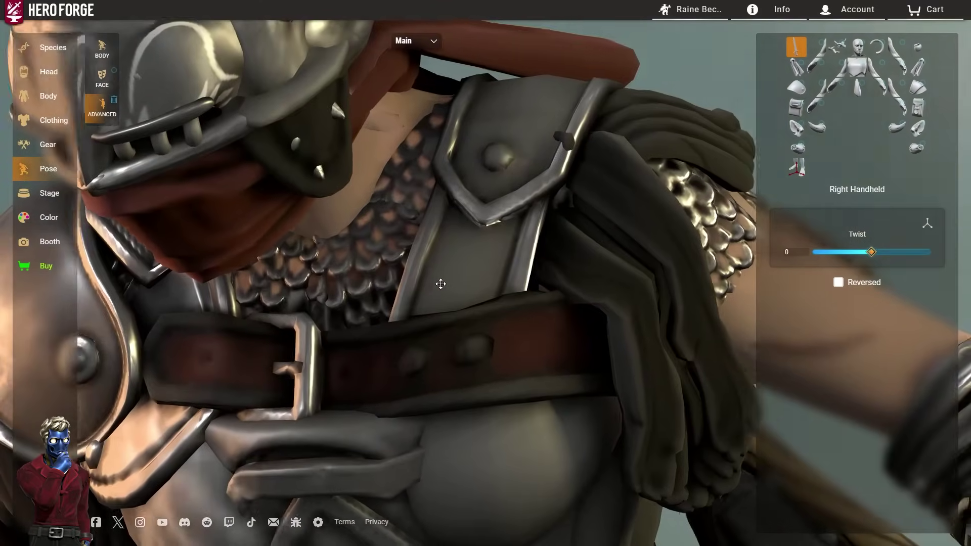
{"action": "left_click_drag", "start_coordinate": [440, 283], "coordinate": [513, 271]}
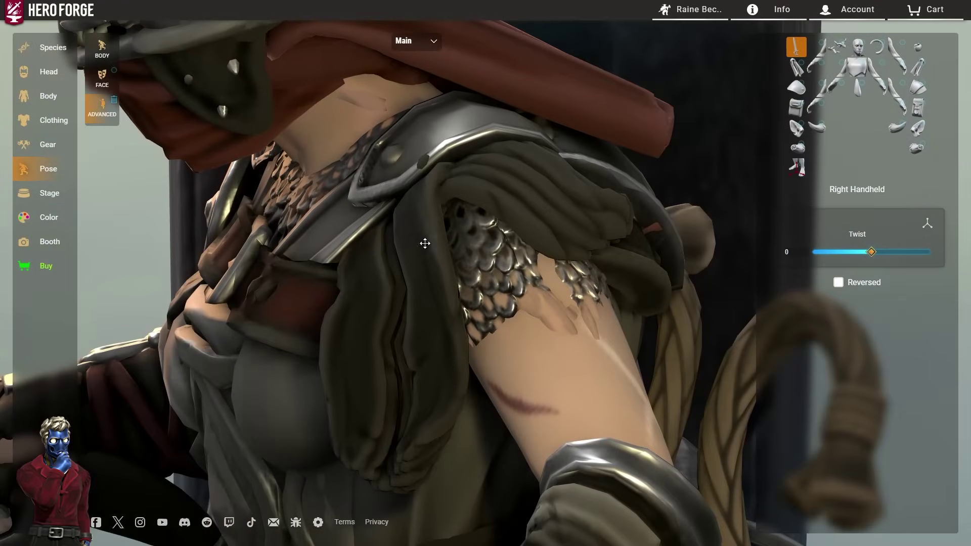
{"action": "left_click_drag", "start_coordinate": [425, 244], "coordinate": [410, 225]}
{"action": "scroll", "coordinate": [415, 215], "scroll_direction": "down", "scroll_amount": 6}
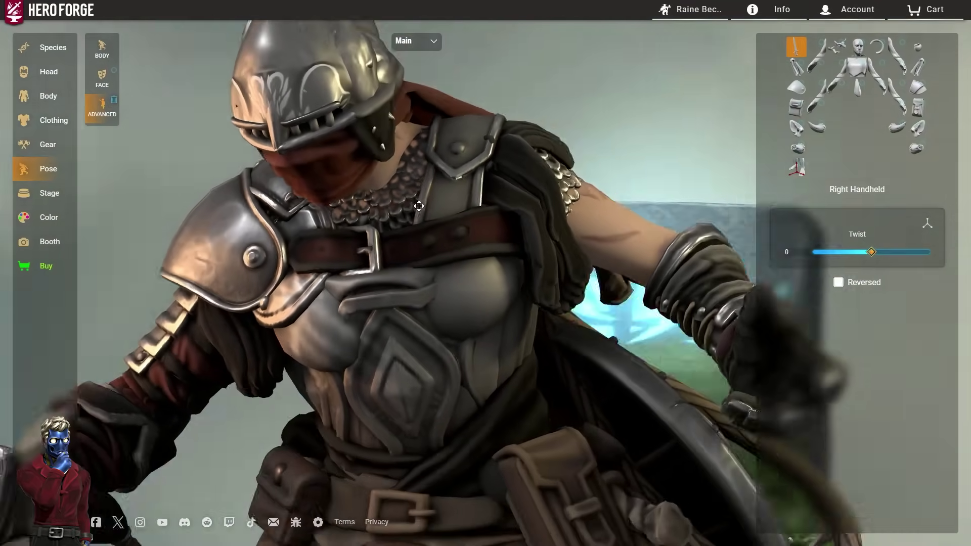
{"action": "scroll", "coordinate": [419, 205], "scroll_direction": "down", "scroll_amount": 4}
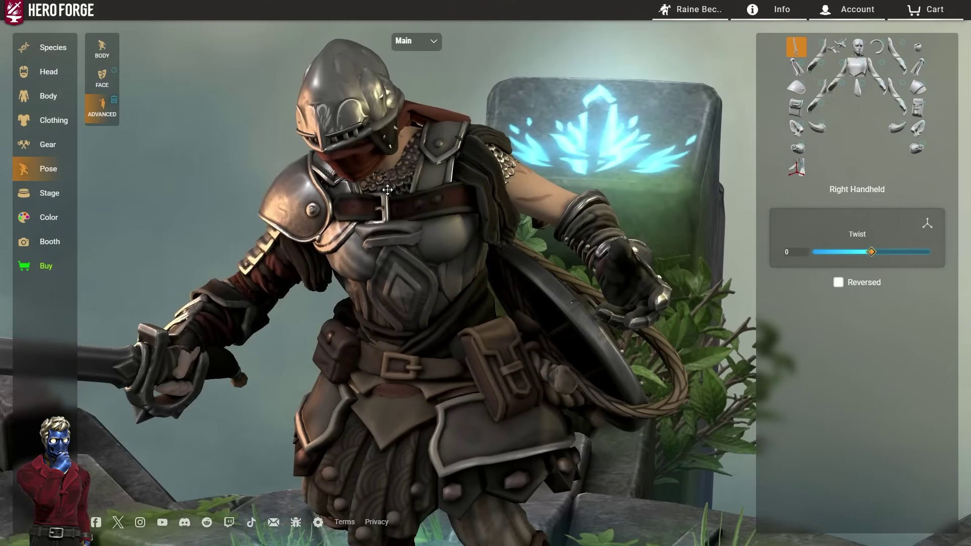
{"action": "scroll", "coordinate": [388, 189], "scroll_direction": "down", "scroll_amount": 3}
{"action": "left_click_drag", "start_coordinate": [387, 189], "coordinate": [484, 195]}
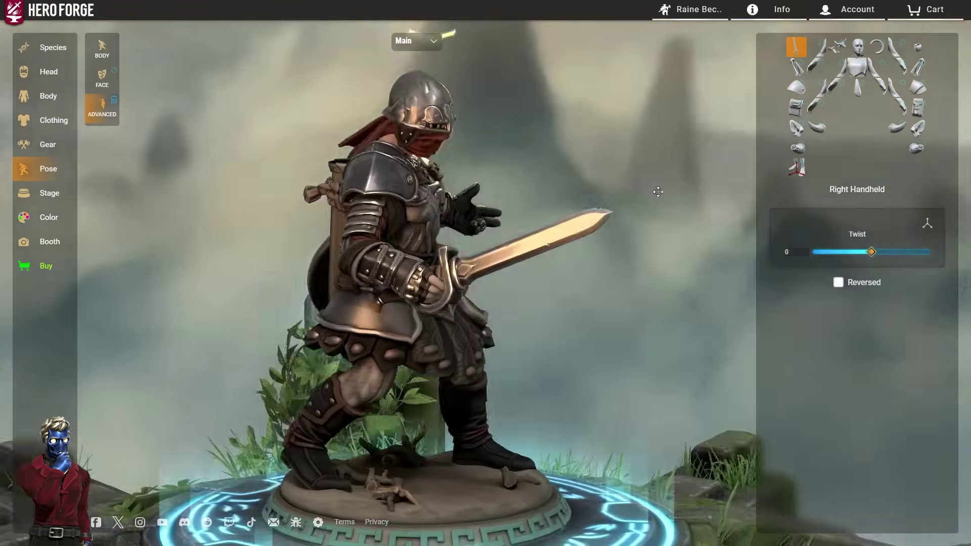
Examine the swordfighter's gripping hand, curved sword guard and forearm up close and compare them with the full figure
{"action": "left_click_drag", "start_coordinate": [658, 192], "coordinate": [568, 182]}
{"action": "left_click_drag", "start_coordinate": [430, 182], "coordinate": [510, 285]}
{"action": "scroll", "coordinate": [418, 191], "scroll_direction": "up", "scroll_amount": 5}
{"action": "scroll", "coordinate": [418, 192], "scroll_direction": "up", "scroll_amount": 5}
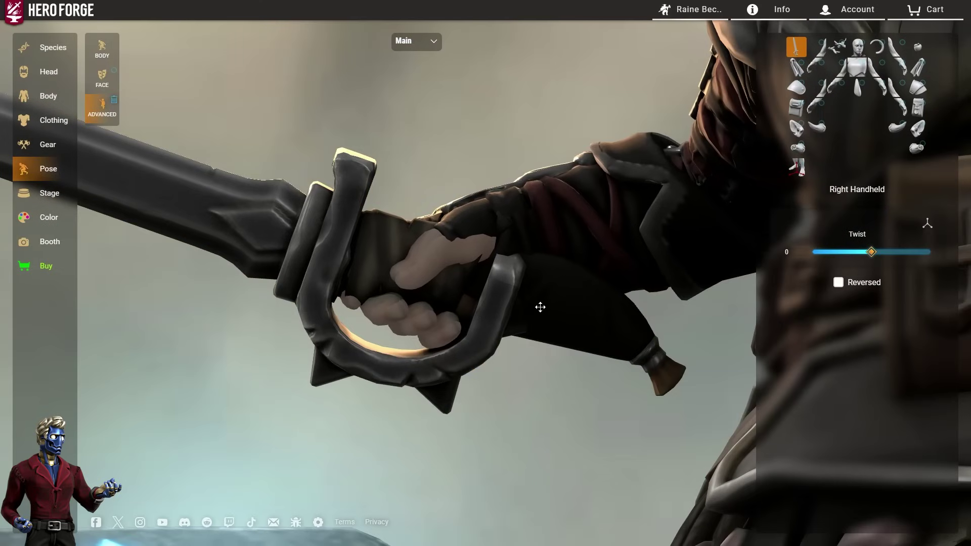
{"action": "scroll", "coordinate": [505, 286], "scroll_direction": "down", "scroll_amount": 8}
{"action": "left_click_drag", "start_coordinate": [457, 267], "coordinate": [495, 275]}
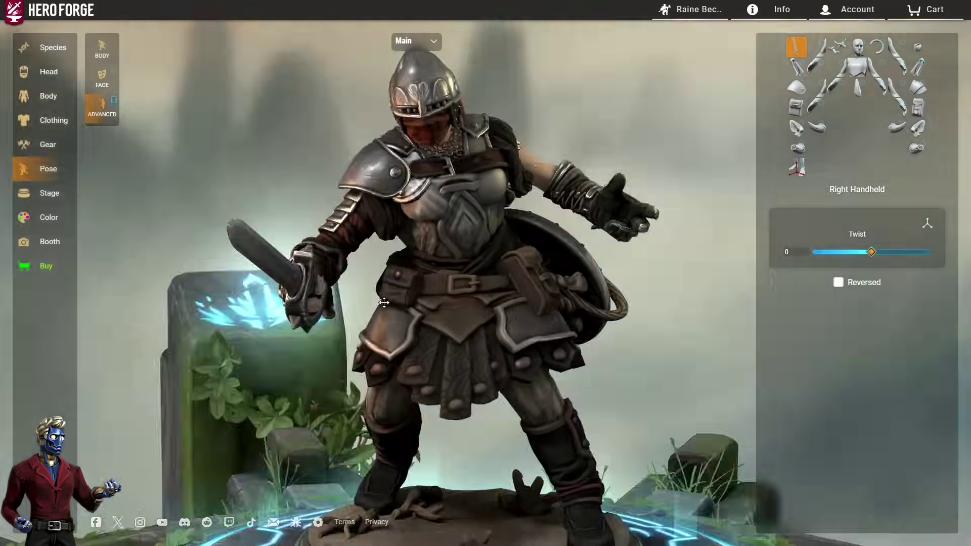
{"action": "scroll", "coordinate": [455, 261], "scroll_direction": "up", "scroll_amount": 8}
{"action": "scroll", "coordinate": [451, 223], "scroll_direction": "down", "scroll_amount": 10}
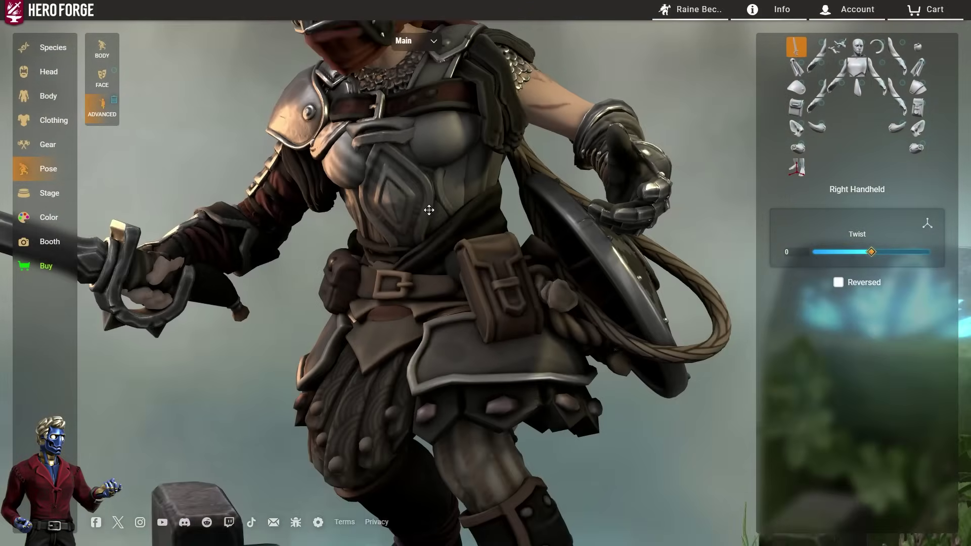
Examine the layered helmet's engraved brow, visor teeth and red face covering up close from several angles
{"action": "left_click_drag", "start_coordinate": [429, 210], "coordinate": [545, 277]}
{"action": "scroll", "coordinate": [460, 196], "scroll_direction": "down", "scroll_amount": 3}
{"action": "scroll", "coordinate": [509, 278], "scroll_direction": "up", "scroll_amount": 5}
{"action": "right_click_drag", "start_coordinate": [545, 278], "coordinate": [660, 278]}
{"action": "left_click_drag", "start_coordinate": [660, 279], "coordinate": [324, 263]}
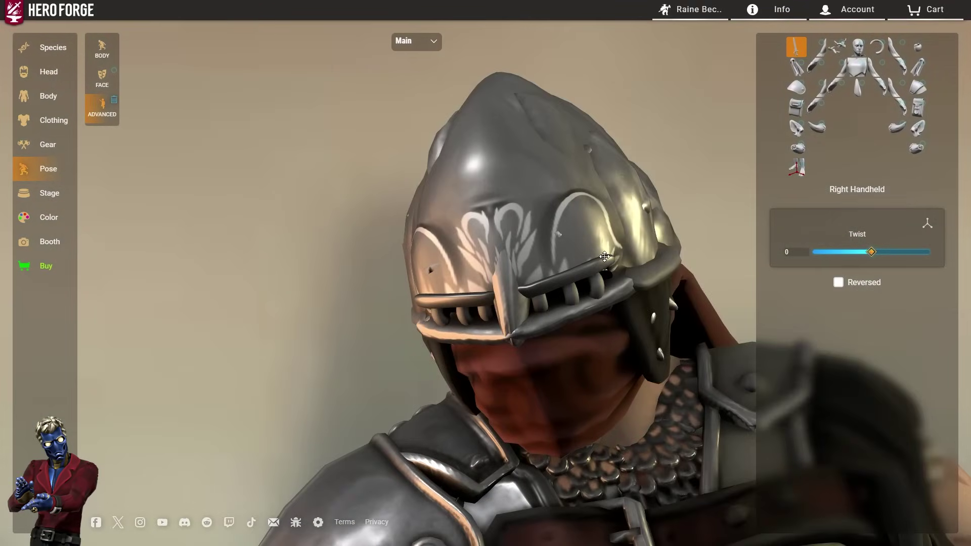
{"action": "left_click_drag", "start_coordinate": [622, 276], "coordinate": [287, 277]}
{"action": "scroll", "coordinate": [453, 250], "scroll_direction": "up", "scroll_amount": 3}
{"action": "scroll", "coordinate": [498, 247], "scroll_direction": "down", "scroll_amount": 4}
{"action": "scroll", "coordinate": [641, 247], "scroll_direction": "up", "scroll_amount": 4}
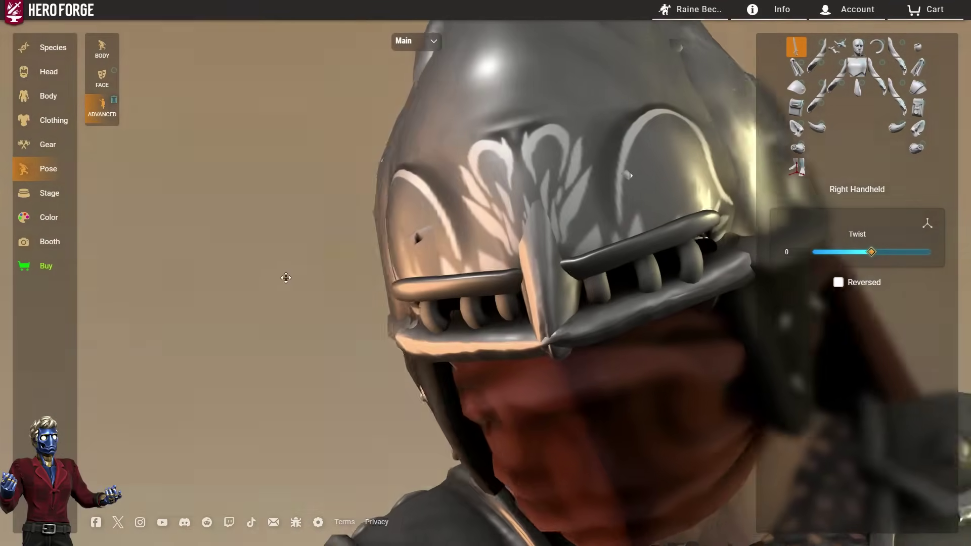
{"action": "right_click_drag", "start_coordinate": [581, 295], "coordinate": [565, 276]}
{"action": "scroll", "coordinate": [565, 275], "scroll_direction": "down", "scroll_amount": 3}
{"action": "left_click_drag", "start_coordinate": [565, 276], "coordinate": [615, 273]}
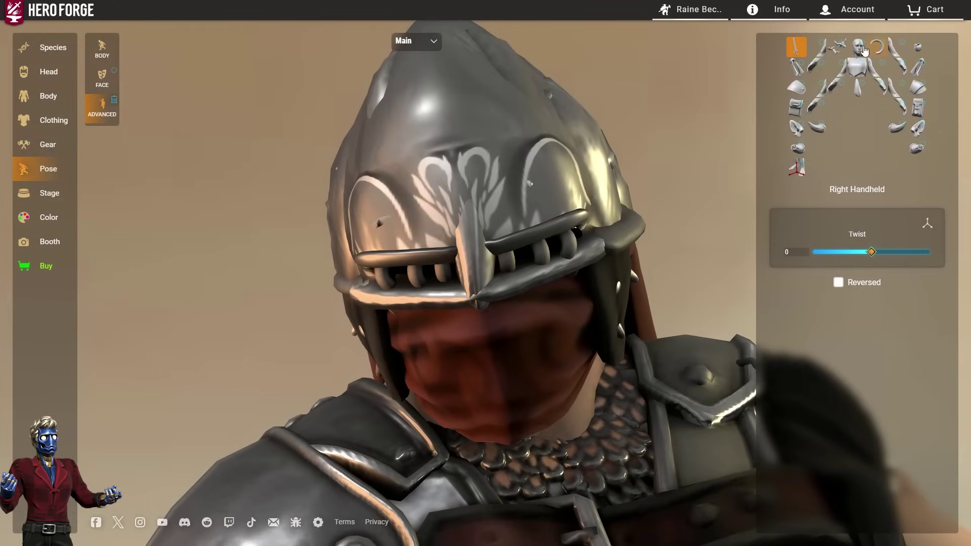
Try the first head joint at Twist -0.83 and Bend 1, then undo the head pose changes
{"action": "left_click_drag", "start_coordinate": [929, 295], "coordinate": [934, 294]}
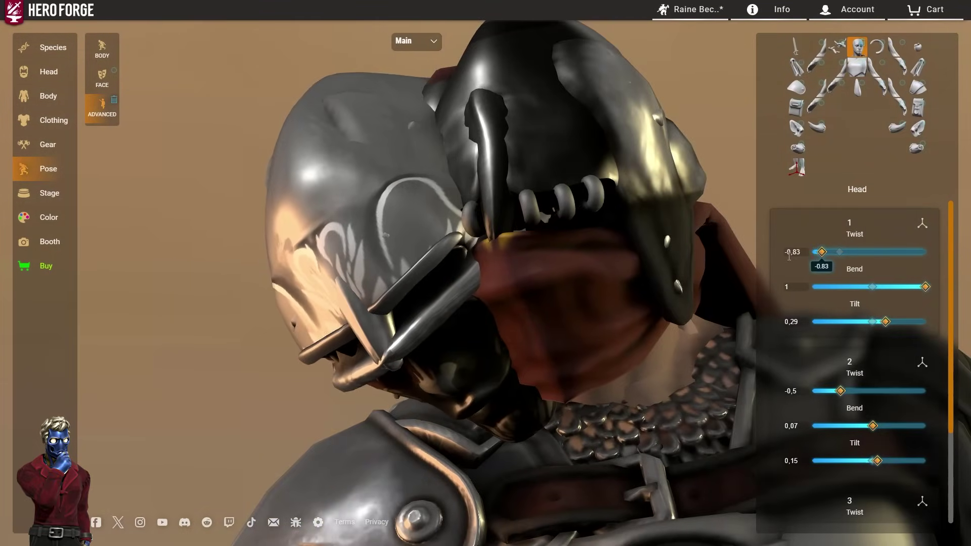
{"action": "left_click_drag", "start_coordinate": [627, 263], "coordinate": [619, 180]}
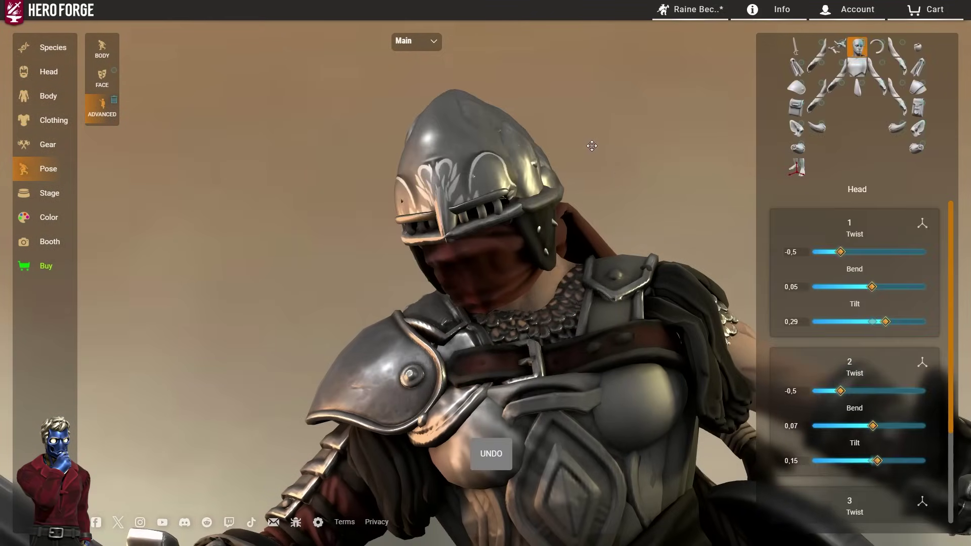
{"action": "scroll", "coordinate": [592, 145], "scroll_direction": "down", "scroll_amount": 10}
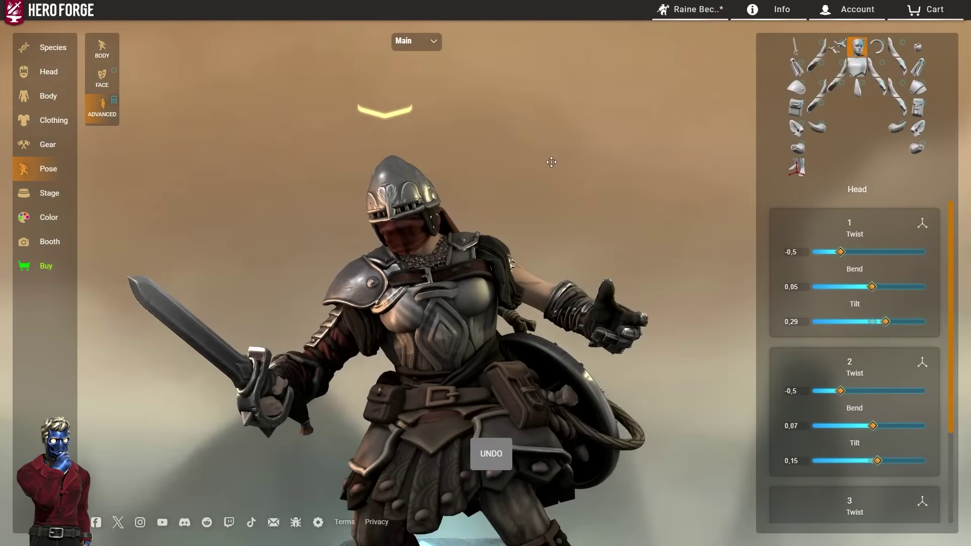
{"action": "scroll", "coordinate": [551, 162], "scroll_direction": "down", "scroll_amount": 8}
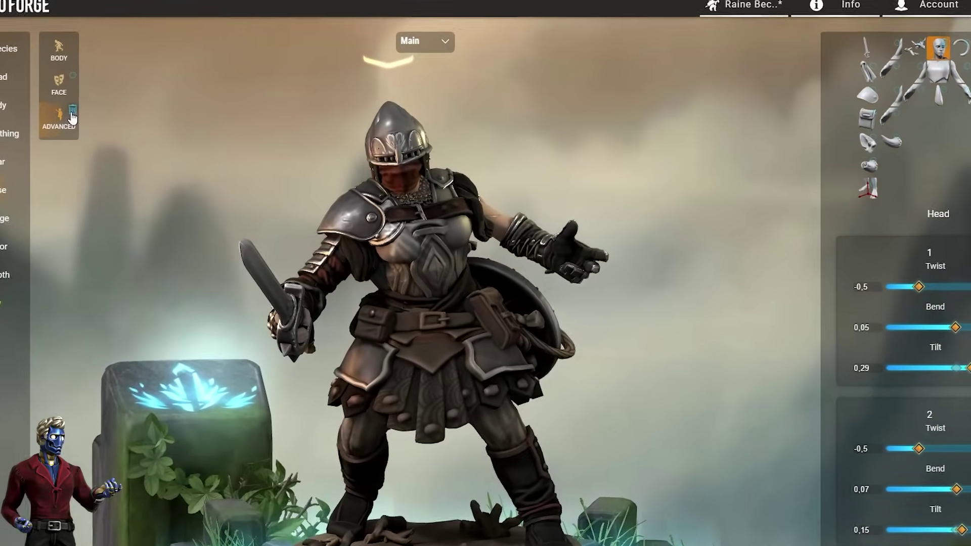
Switch to the Extra figure and examine both figures from front and back with their advanced poses cleared
{"action": "left_click", "coordinate": [435, 42]}
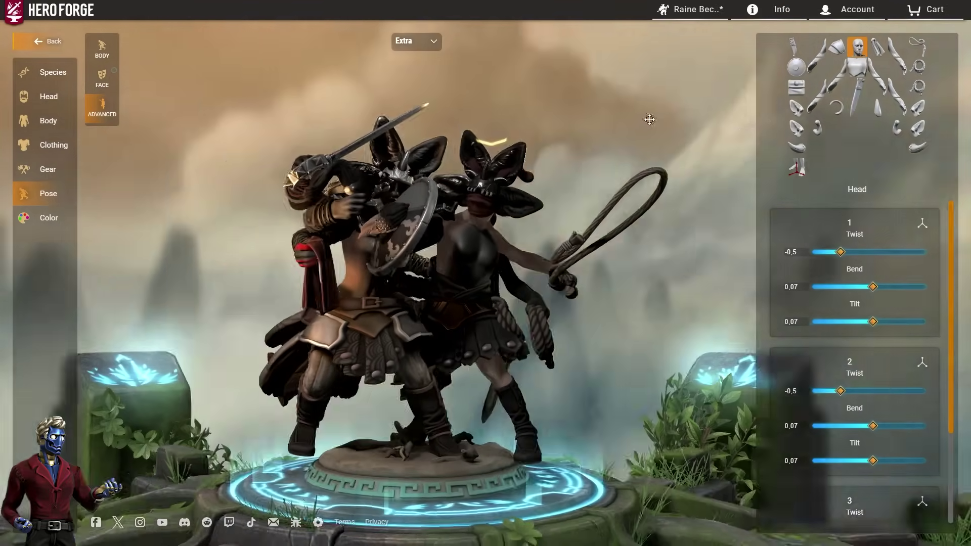
{"action": "left_click_drag", "start_coordinate": [514, 146], "coordinate": [591, 131]}
{"action": "scroll", "coordinate": [603, 129], "scroll_direction": "up", "scroll_amount": 3}
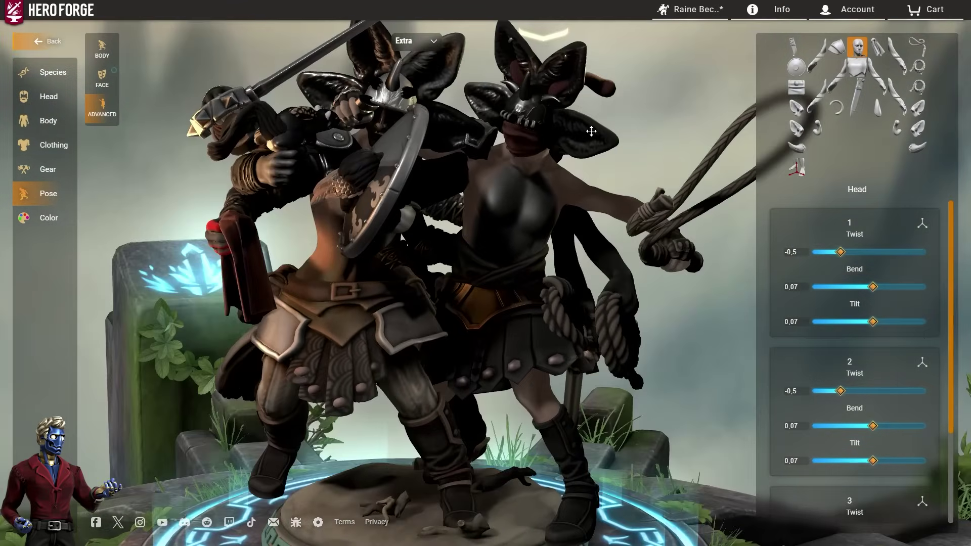
{"action": "scroll", "coordinate": [378, 196], "scroll_direction": "up", "scroll_amount": 5}
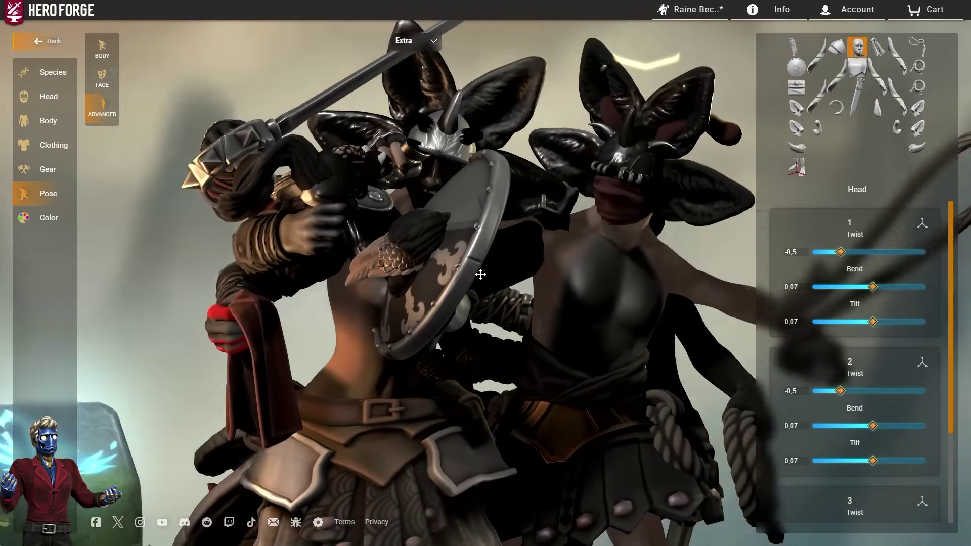
{"action": "left_click_drag", "start_coordinate": [469, 245], "coordinate": [438, 262]}
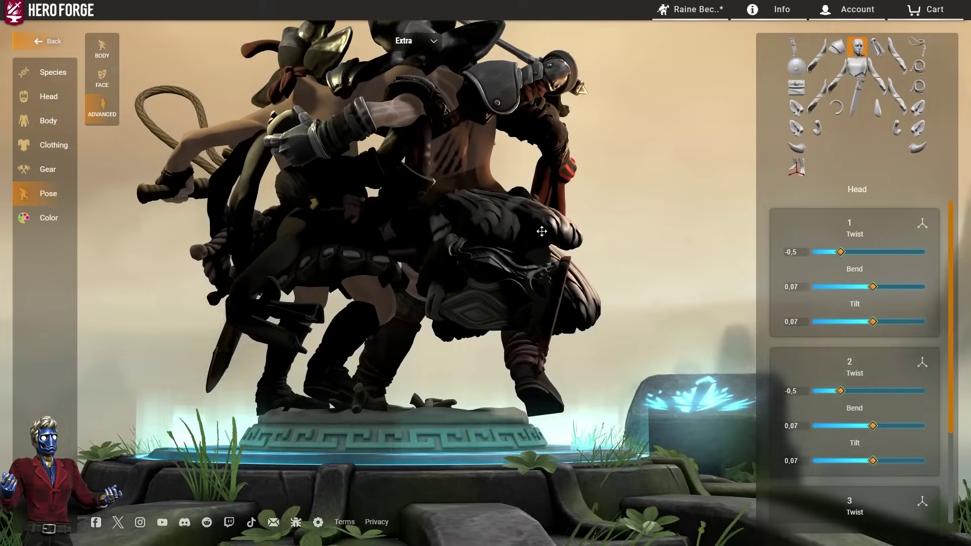
{"action": "left_click_drag", "start_coordinate": [542, 231], "coordinate": [509, 233]}
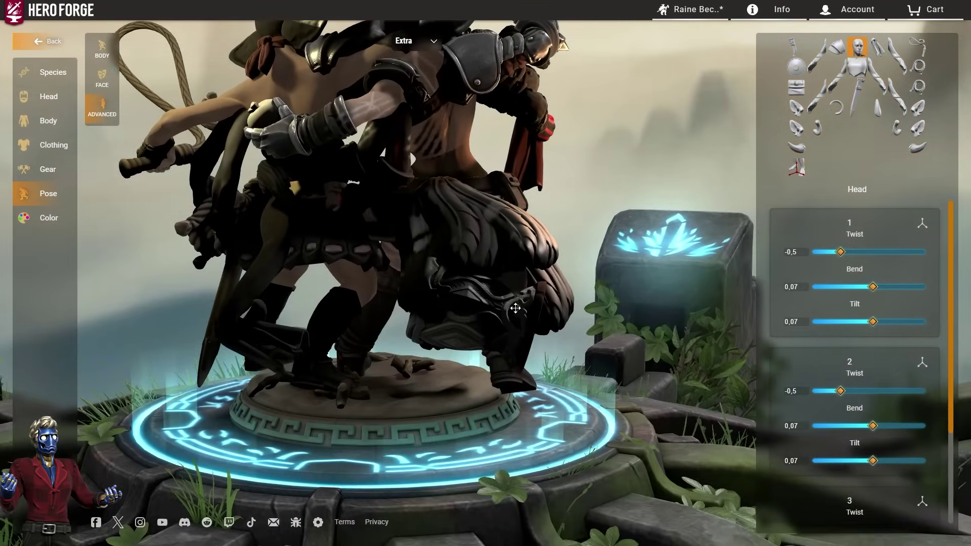
{"action": "left_click_drag", "start_coordinate": [505, 283], "coordinate": [611, 287]}
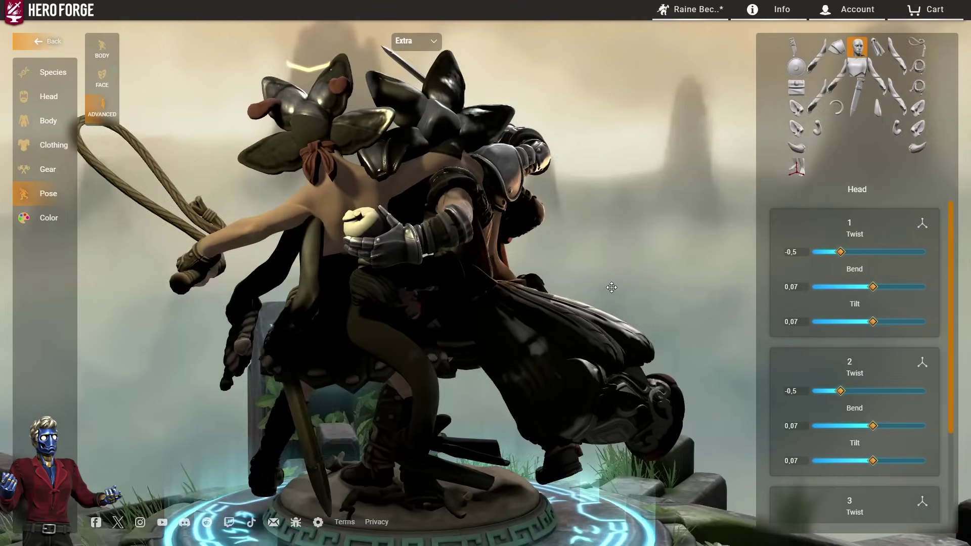
Examine the combined armored swordfighter from the side and front with the advanced poses restored
{"action": "left_click_drag", "start_coordinate": [356, 269], "coordinate": [557, 266]}
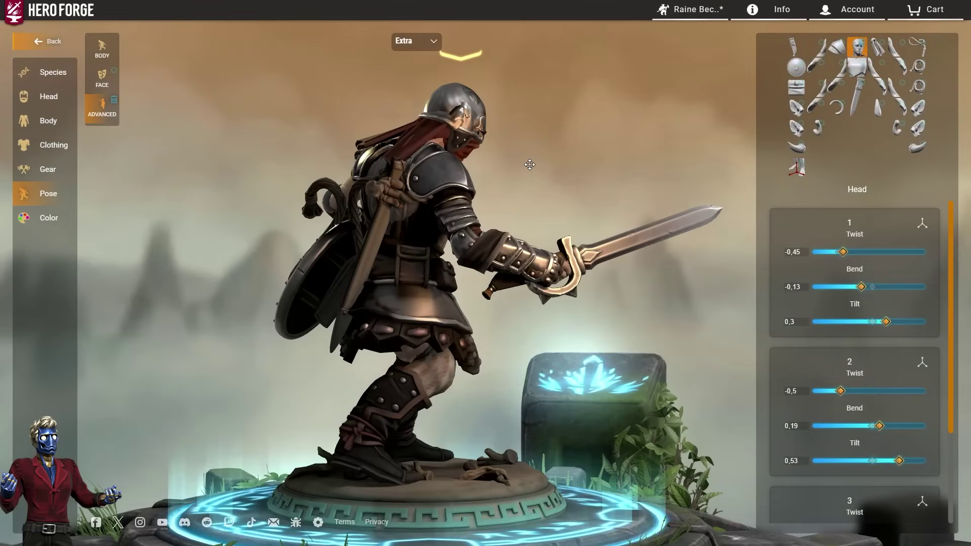
{"action": "left_click_drag", "start_coordinate": [509, 179], "coordinate": [505, 242]}
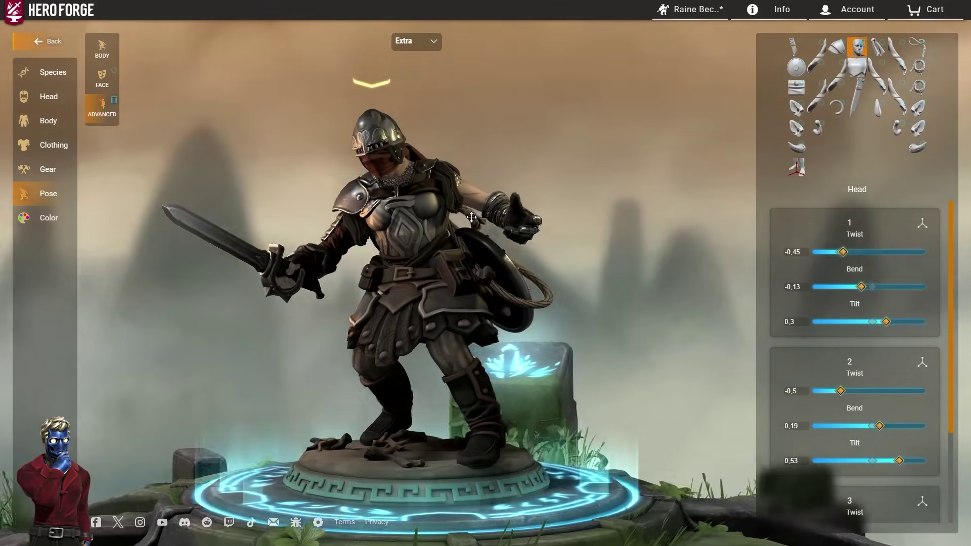
{"action": "mouse_move", "coordinate": [448, 228]}
{"action": "left_mouse_down"}
{"action": "mouse_move", "coordinate": [521, 260]}
{"action": "mouse_move", "coordinate": [449, 211]}
{"action": "left_mouse_up"}
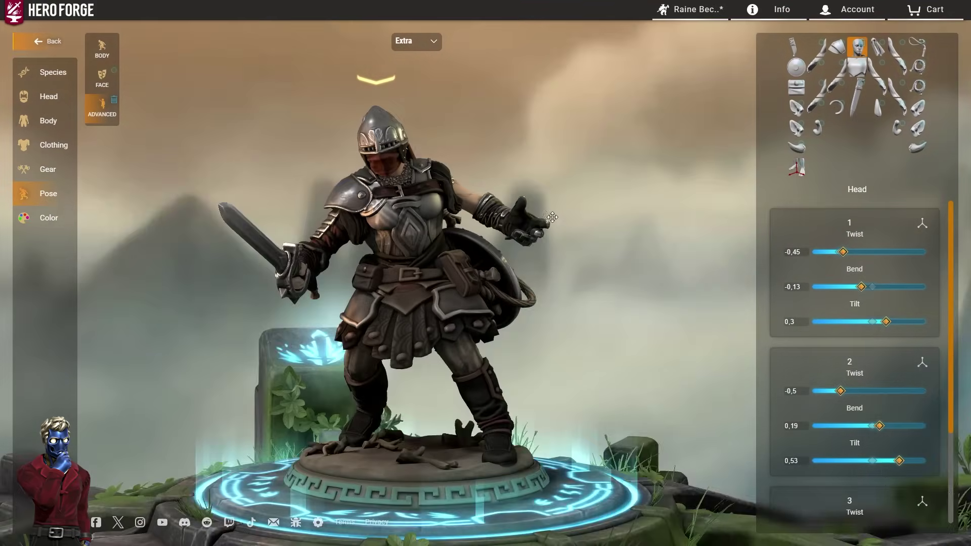
{"action": "left_click_drag", "start_coordinate": [553, 217], "coordinate": [384, 238]}
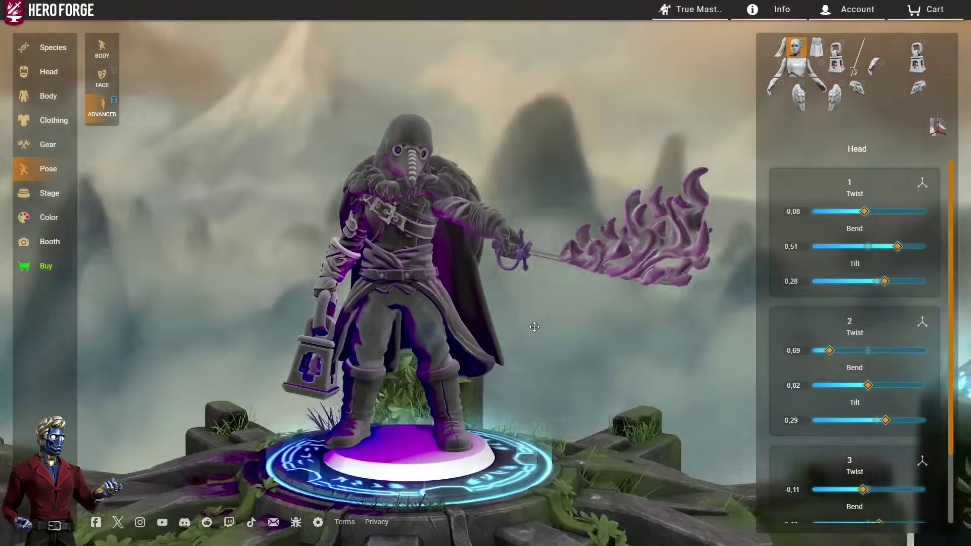
Examine the beaked-mask figure with lantern and purple flaming sword, comparing its Booth portrait with the posing view
{"action": "left_click_drag", "start_coordinate": [535, 326], "coordinate": [371, 321]}
{"action": "left_click_drag", "start_coordinate": [588, 332], "coordinate": [577, 336]}
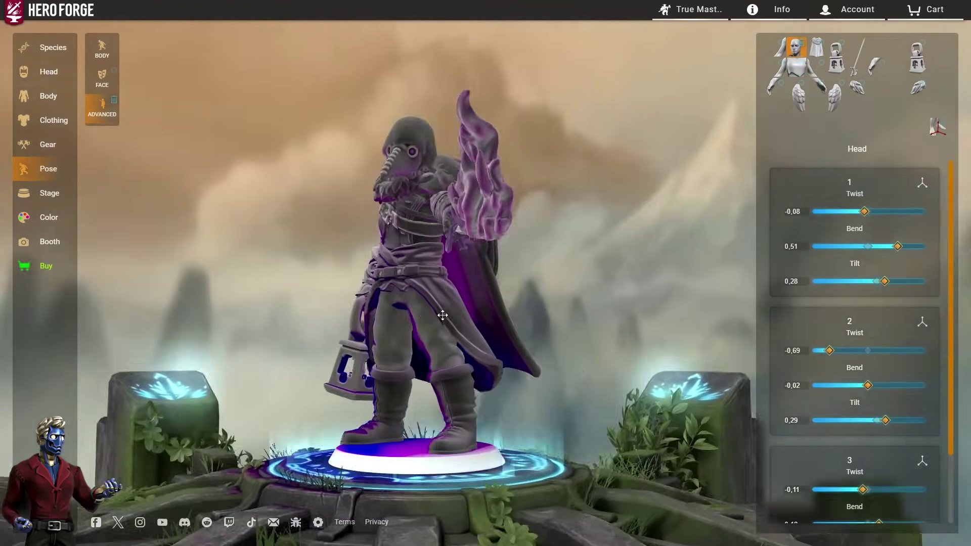
{"action": "left_click_drag", "start_coordinate": [443, 315], "coordinate": [371, 273]}
{"action": "left_click", "coordinate": [24, 242]}
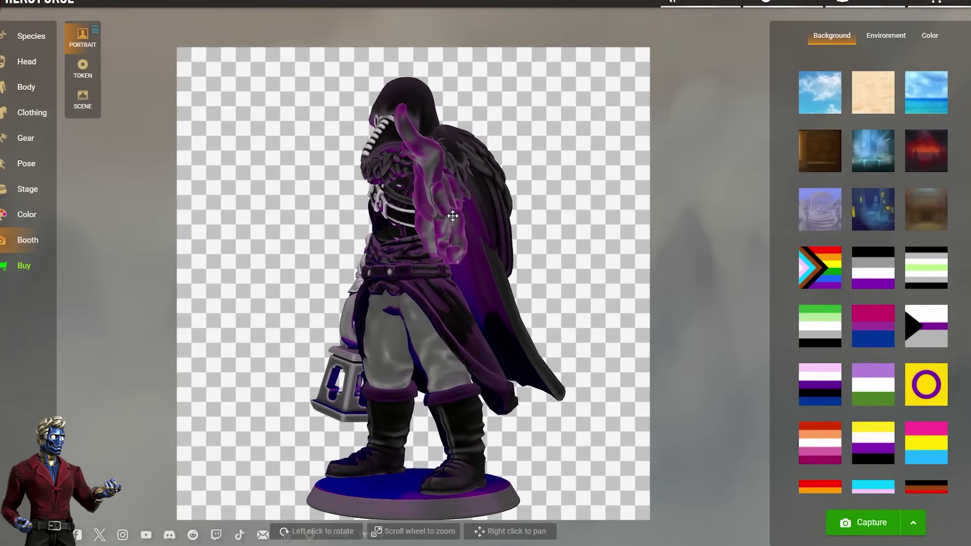
{"action": "left_click", "coordinate": [20, 162]}
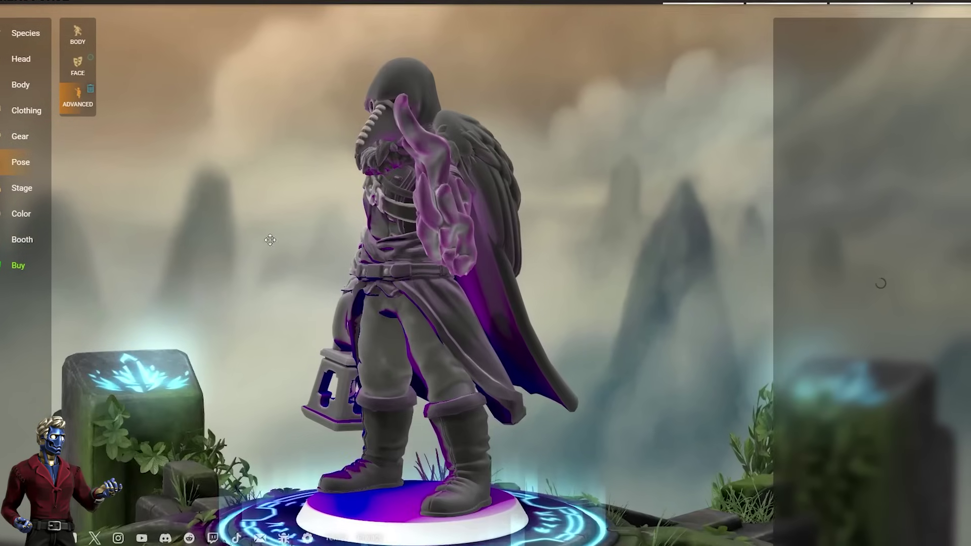
{"action": "left_click_drag", "start_coordinate": [569, 224], "coordinate": [632, 228]}
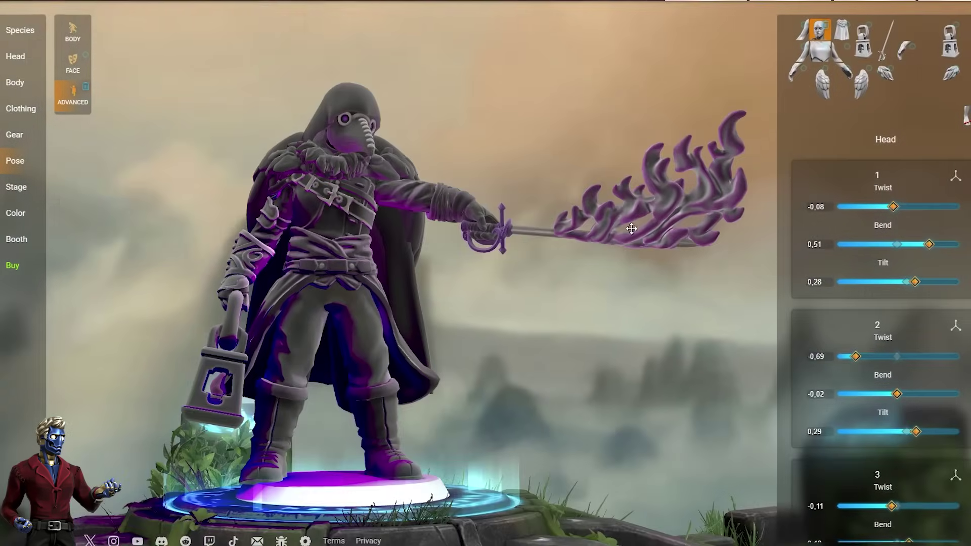
{"action": "left_click_drag", "start_coordinate": [356, 222], "coordinate": [528, 305]}
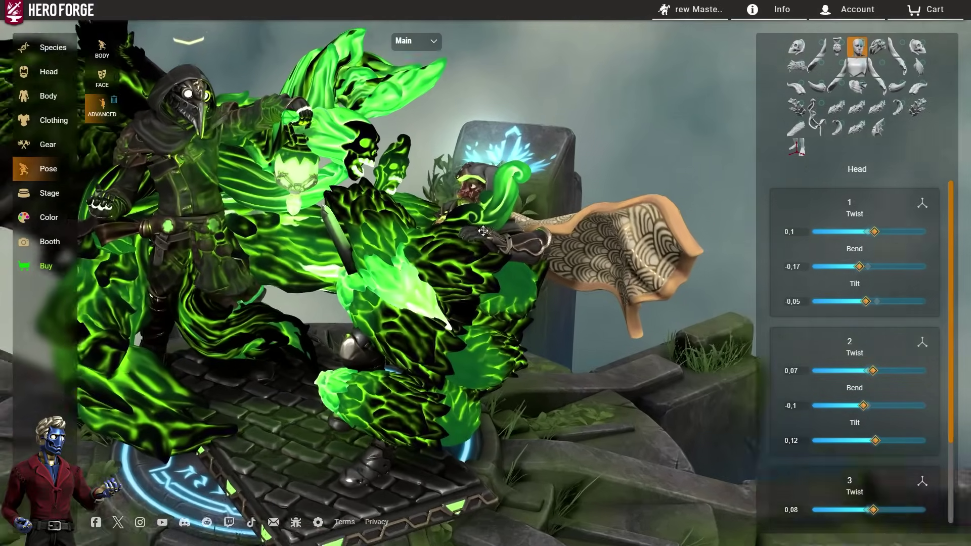
Examine the shield fighter's bloodied face and surrounding green spirit shapes from front and back, then the hooded lantern bearer
{"action": "scroll", "coordinate": [471, 240], "scroll_direction": "up", "scroll_amount": 2}
{"action": "left_click_drag", "start_coordinate": [470, 240], "coordinate": [495, 235]}
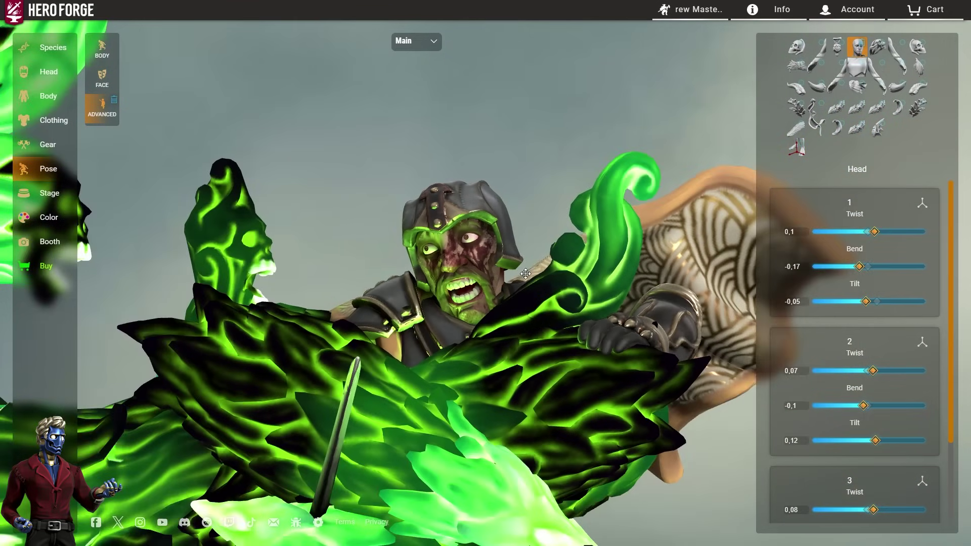
{"action": "scroll", "coordinate": [531, 274], "scroll_direction": "down", "scroll_amount": 5}
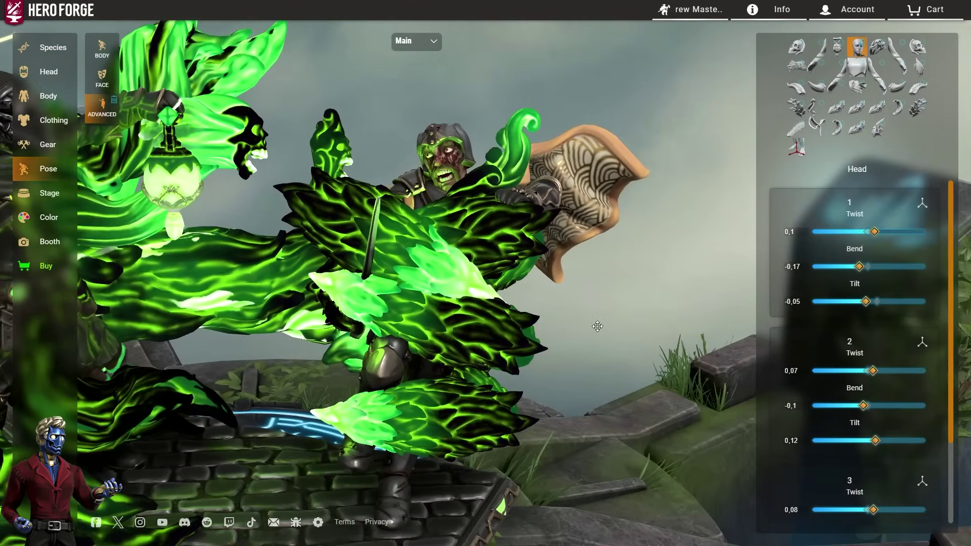
{"action": "left_click_drag", "start_coordinate": [598, 326], "coordinate": [561, 392]}
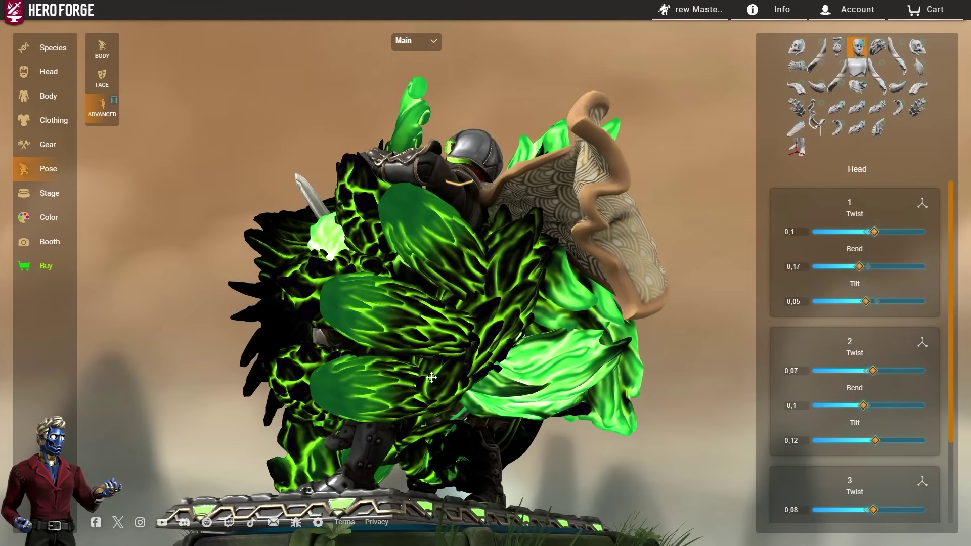
{"action": "left_click_drag", "start_coordinate": [673, 411], "coordinate": [635, 386]}
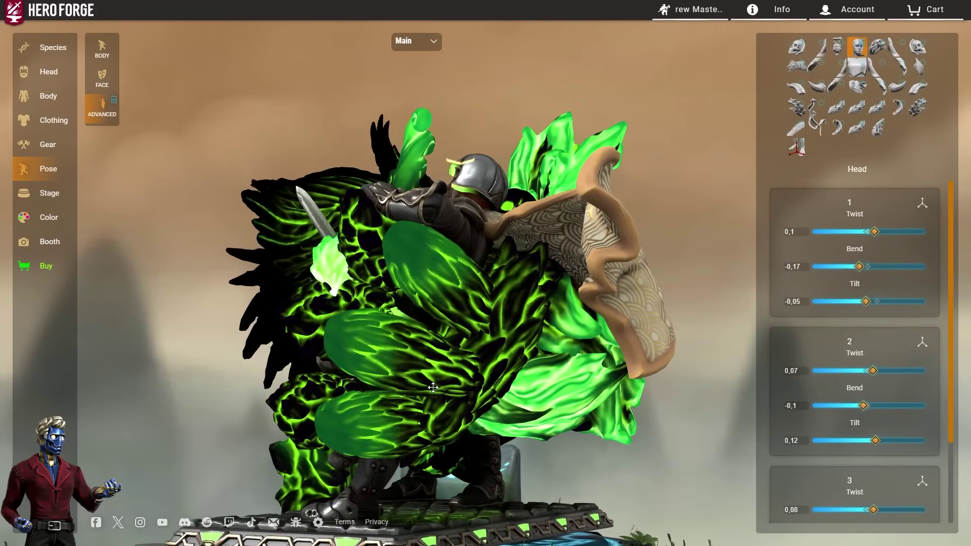
{"action": "left_click_drag", "start_coordinate": [429, 389], "coordinate": [616, 344]}
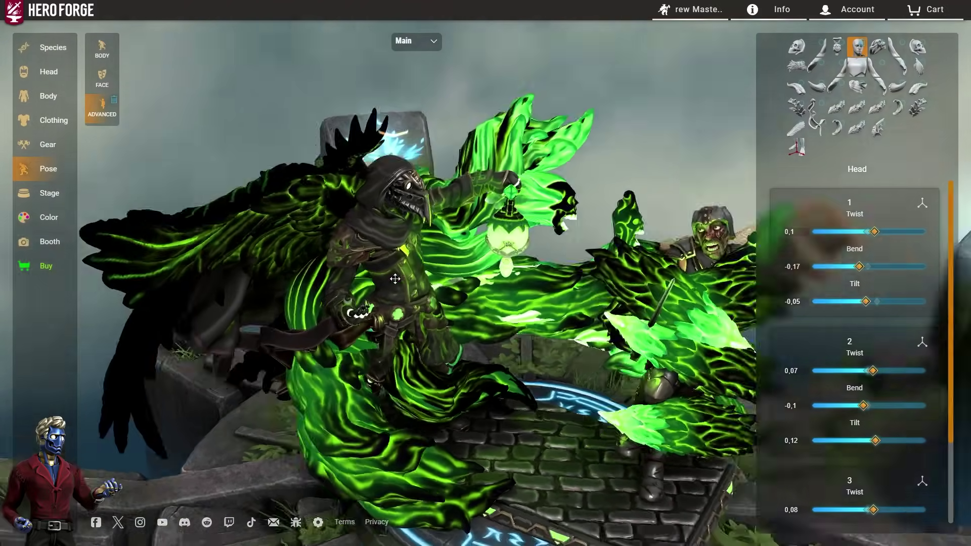
Examine the hooded lantern bearer's beaked mask up close from the side and front
{"action": "left_click_drag", "start_coordinate": [395, 279], "coordinate": [475, 232]}
{"action": "scroll", "coordinate": [486, 243], "scroll_direction": "up", "scroll_amount": 3}
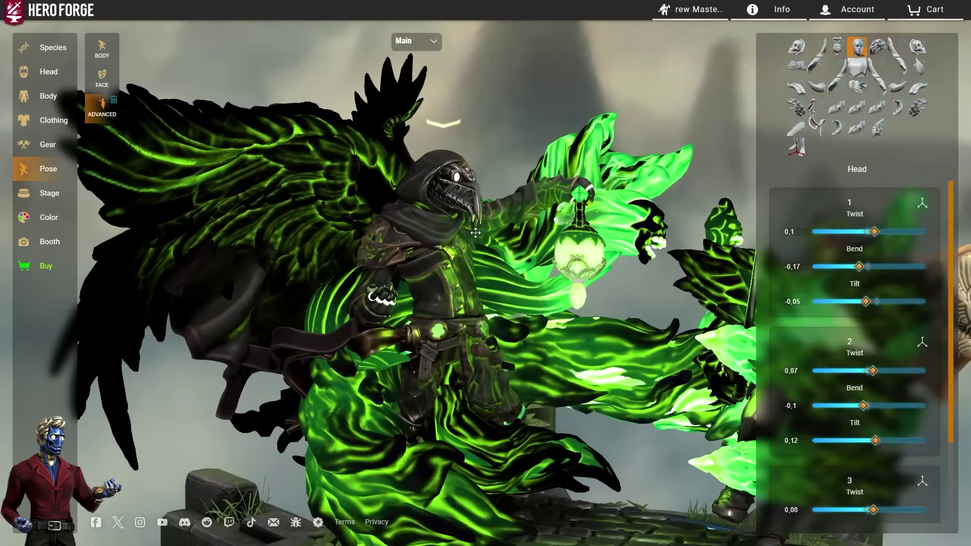
{"action": "scroll", "coordinate": [467, 281], "scroll_direction": "up", "scroll_amount": 5}
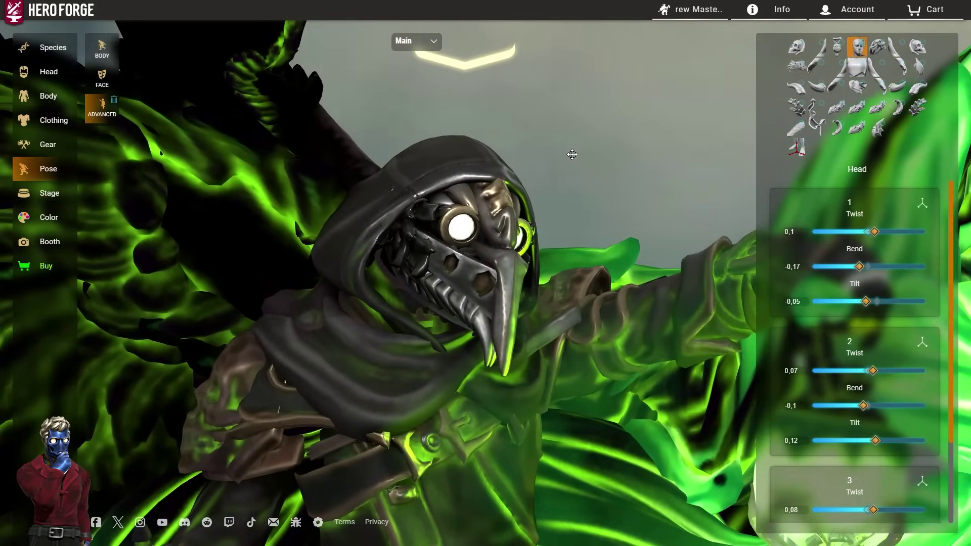
{"action": "scroll", "coordinate": [561, 167], "scroll_direction": "up", "scroll_amount": 3}
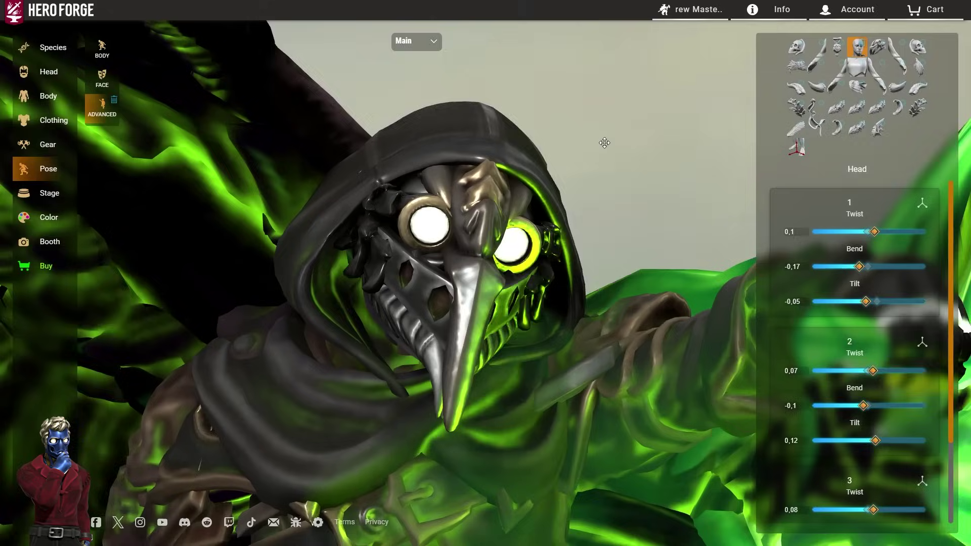
{"action": "mouse_move", "coordinate": [607, 143]}
{"action": "left_mouse_down"}
{"action": "mouse_move", "coordinate": [632, 142]}
{"action": "mouse_move", "coordinate": [551, 146]}
{"action": "mouse_move", "coordinate": [618, 148]}
{"action": "left_mouse_up"}
Clear the lantern bearer's face customization and examine the bare head underneath the hood and mask
{"action": "left_click", "coordinate": [113, 43]}
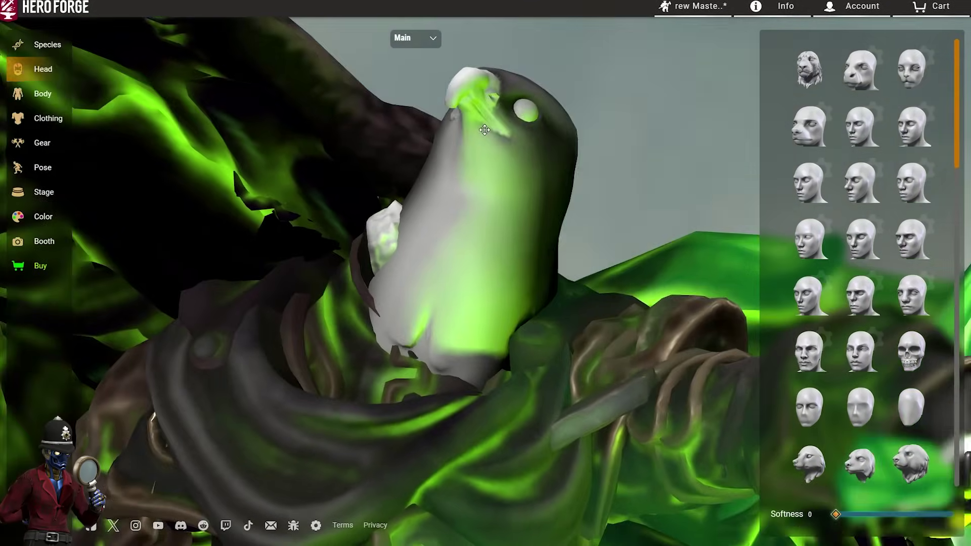
{"action": "left_click_drag", "start_coordinate": [485, 130], "coordinate": [557, 124]}
{"action": "scroll", "coordinate": [556, 128], "scroll_direction": "down", "scroll_amount": 6}
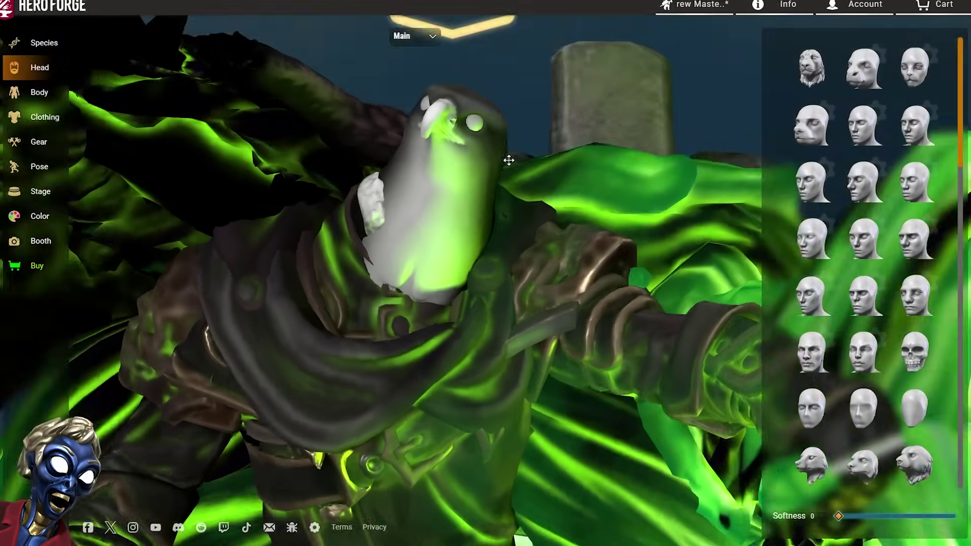
{"action": "scroll", "coordinate": [461, 139], "scroll_direction": "up", "scroll_amount": 5}
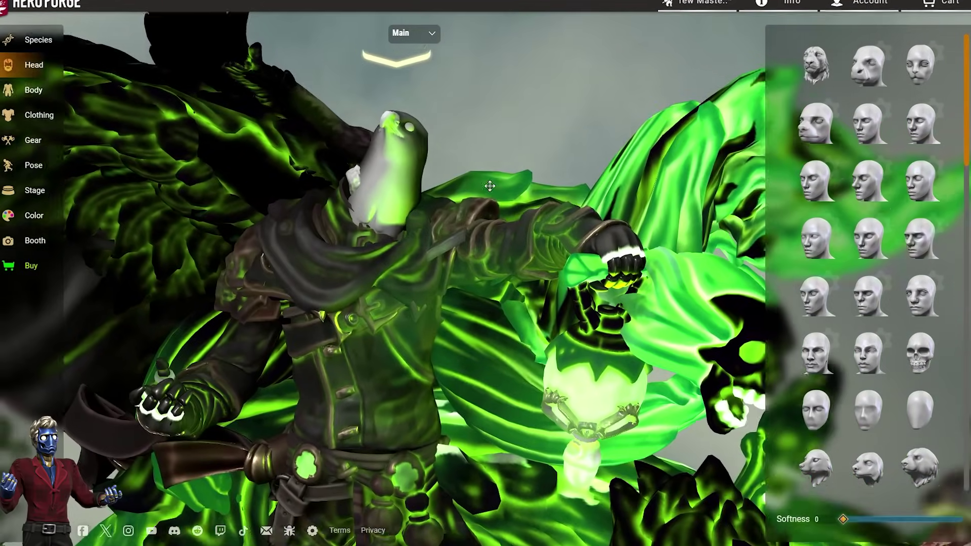
Check the hooded head from behind and the side, clear its face customization again, and undo the clearing
{"action": "left_click_drag", "start_coordinate": [489, 186], "coordinate": [712, 188]}
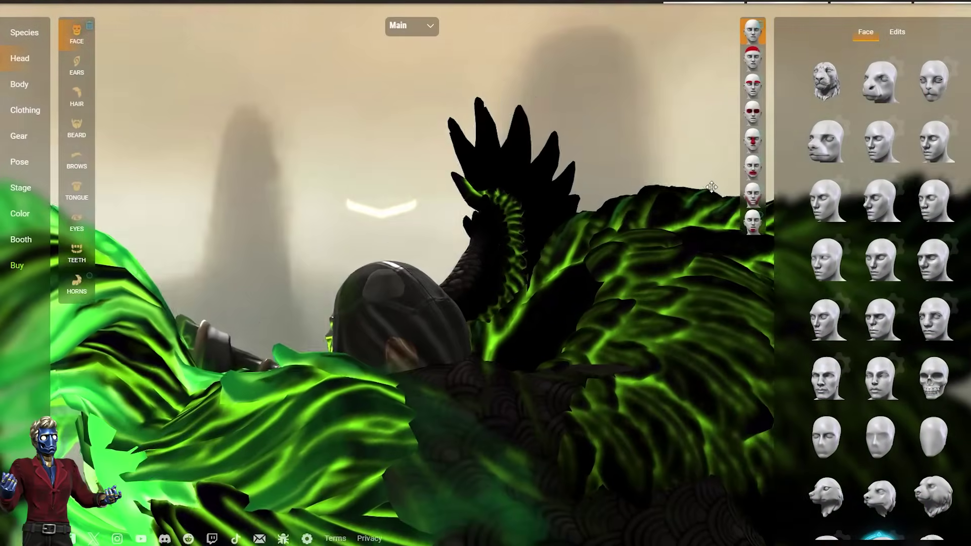
{"action": "left_click_drag", "start_coordinate": [553, 150], "coordinate": [368, 211]}
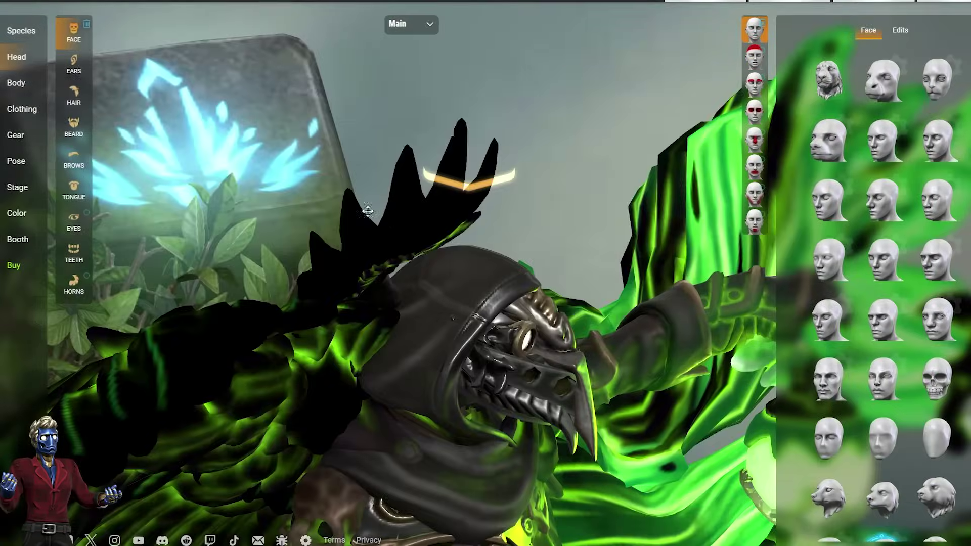
{"action": "left_click", "coordinate": [85, 26]}
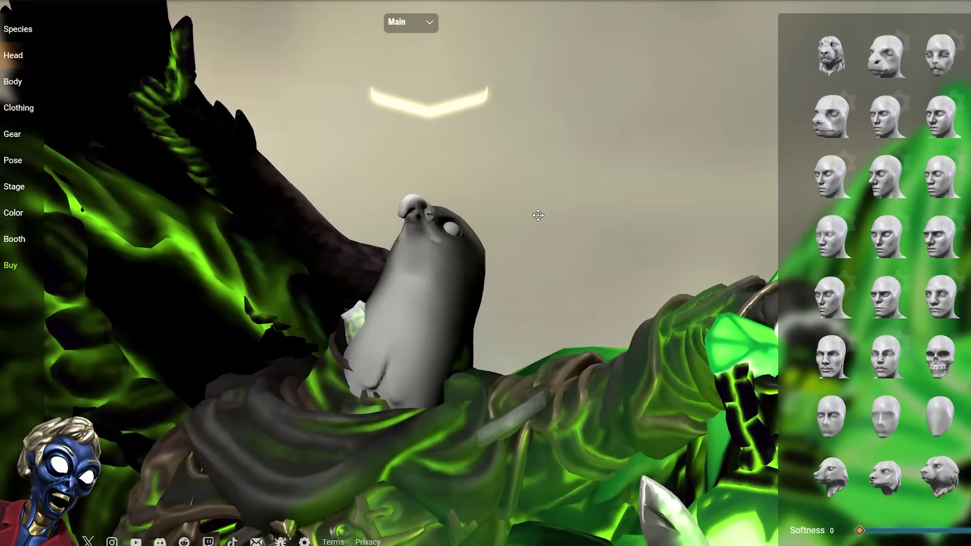
{"action": "left_click_drag", "start_coordinate": [539, 215], "coordinate": [541, 251]}
{"action": "left_click", "coordinate": [479, 290]}
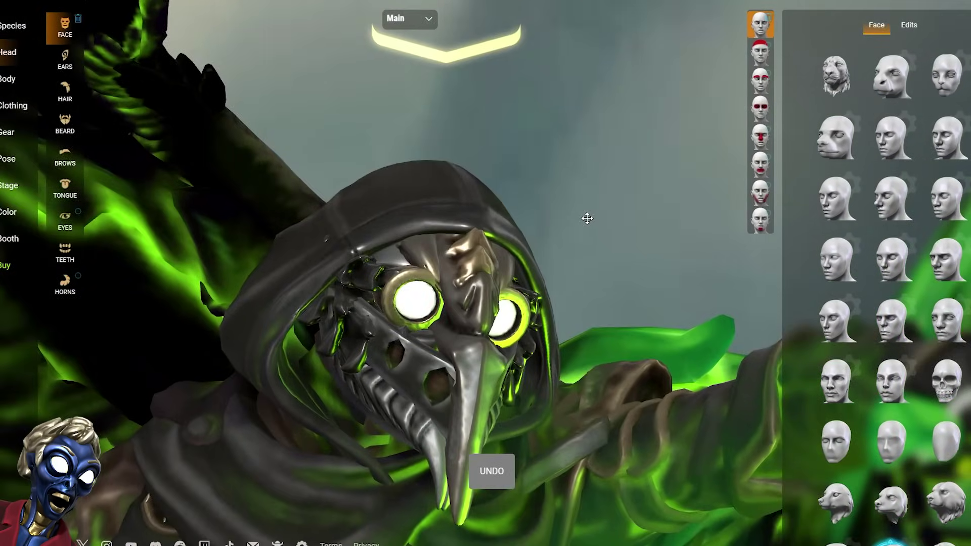
Open the jaw feature options and examine the beaked mask, lantern and green-streaked outfit up close
{"action": "left_click", "coordinate": [762, 192]}
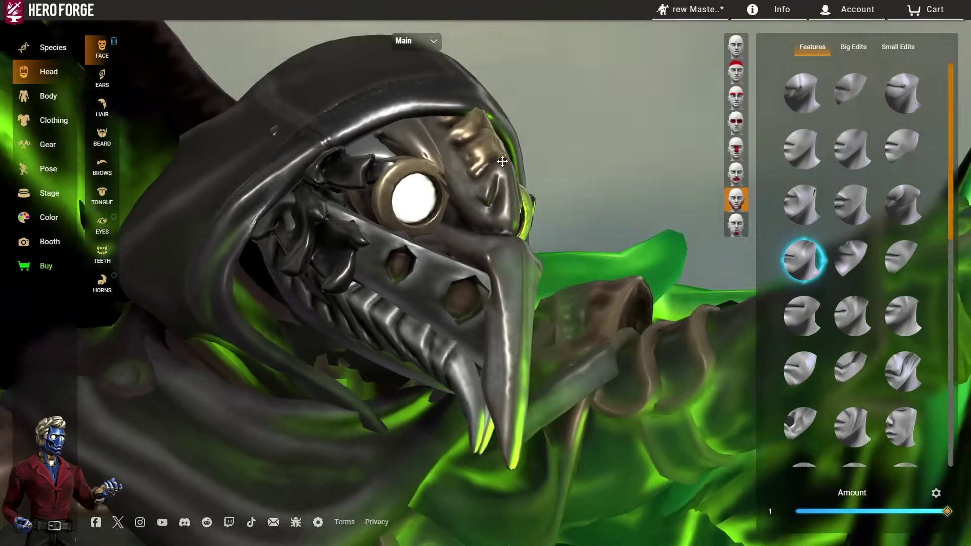
{"action": "left_click_drag", "start_coordinate": [608, 152], "coordinate": [572, 139]}
{"action": "scroll", "coordinate": [564, 151], "scroll_direction": "down", "scroll_amount": 5}
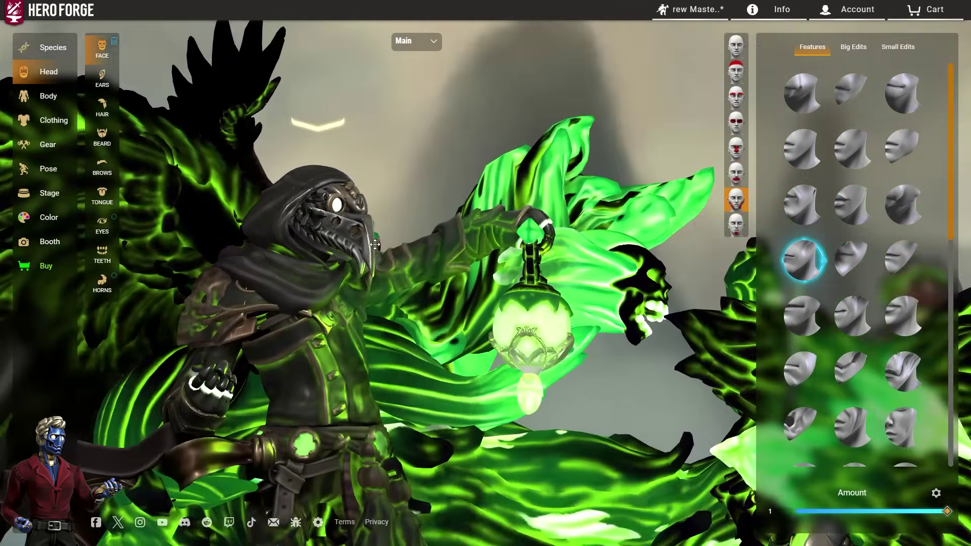
{"action": "left_click_drag", "start_coordinate": [443, 319], "coordinate": [541, 239]}
{"action": "right_click_drag", "start_coordinate": [380, 282], "coordinate": [496, 186]}
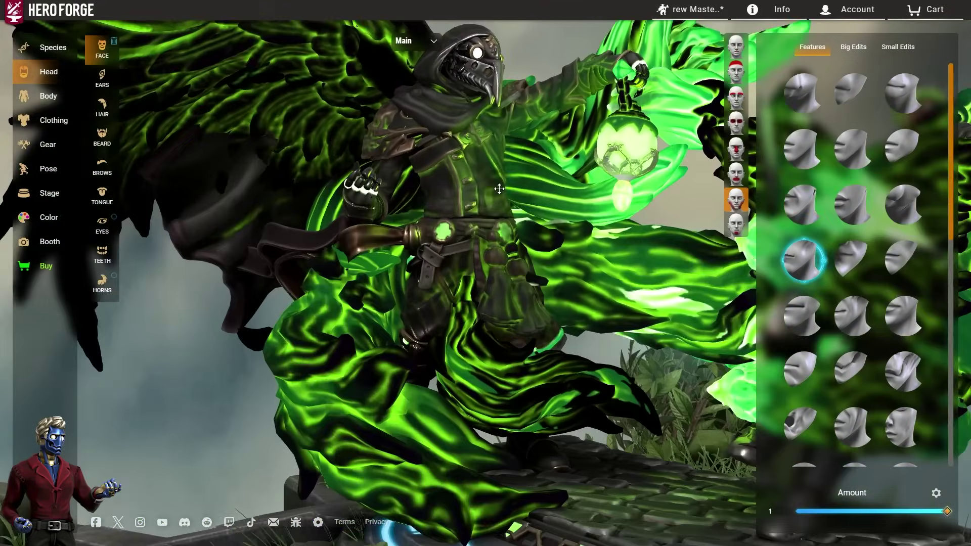
{"action": "scroll", "coordinate": [496, 186], "scroll_direction": "up", "scroll_amount": 3}
{"action": "right_click_drag", "start_coordinate": [484, 223], "coordinate": [461, 300]}
Examine the full green spirit scene with both figures from the front, side and back
{"action": "scroll", "coordinate": [460, 299], "scroll_direction": "down", "scroll_amount": 10}
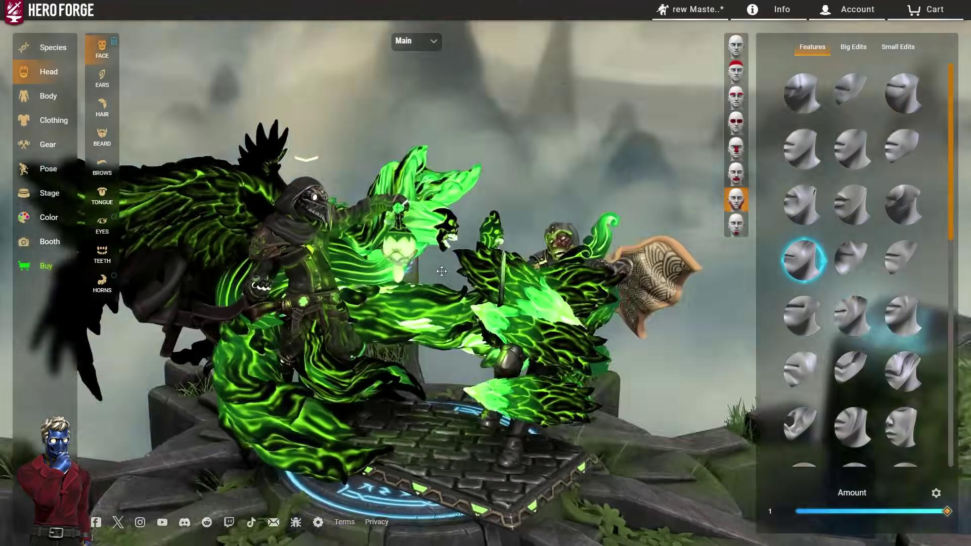
{"action": "left_click_drag", "start_coordinate": [442, 272], "coordinate": [385, 253]}
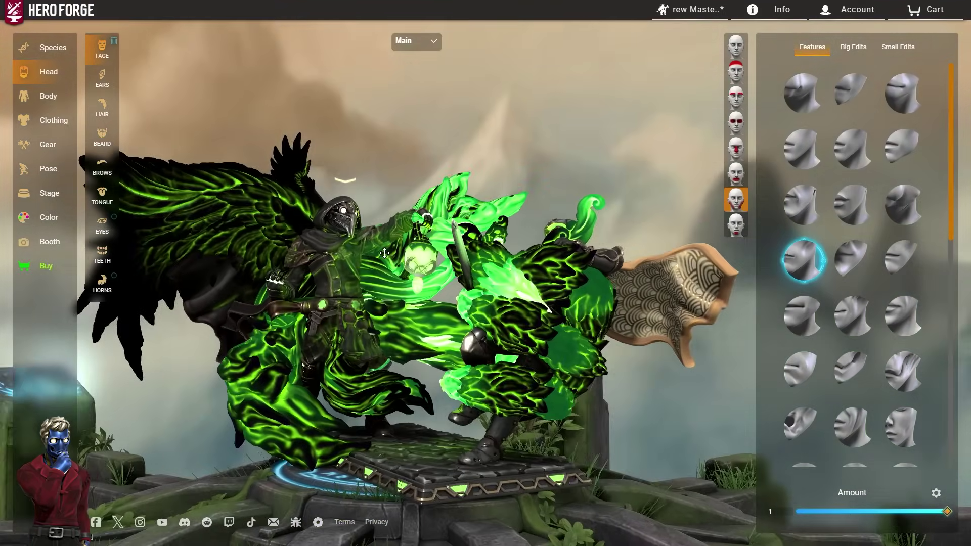
{"action": "left_click_drag", "start_coordinate": [212, 277], "coordinate": [556, 277]}
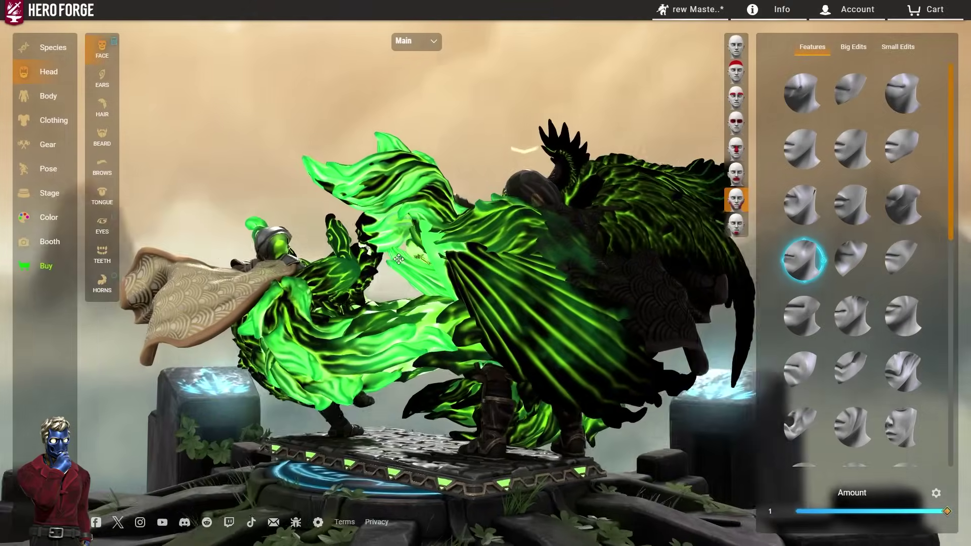
{"action": "left_click_drag", "start_coordinate": [436, 276], "coordinate": [553, 201]}
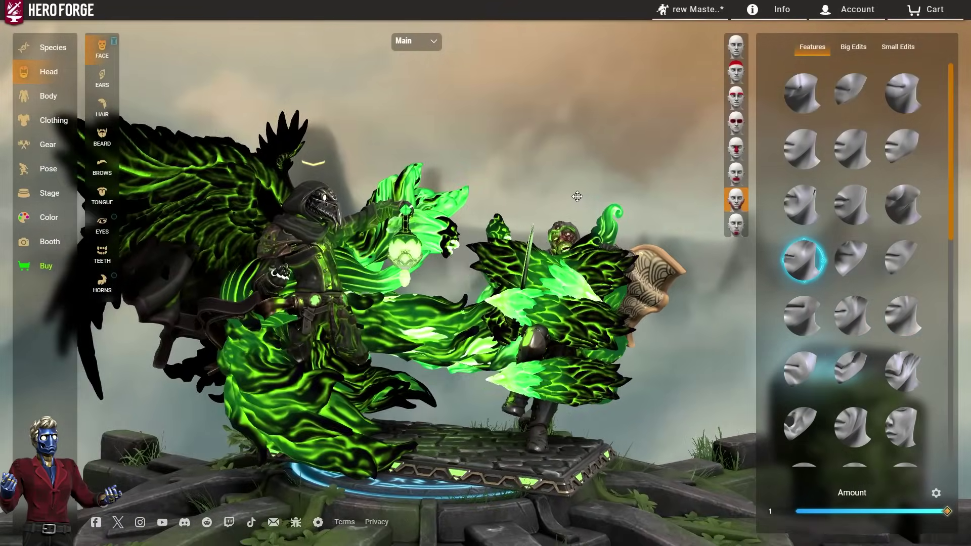
Clear the Extra figure's advanced pose and examine the unposed figures, tails and spirit shapes from several sides
{"action": "left_click", "coordinate": [49, 169]}
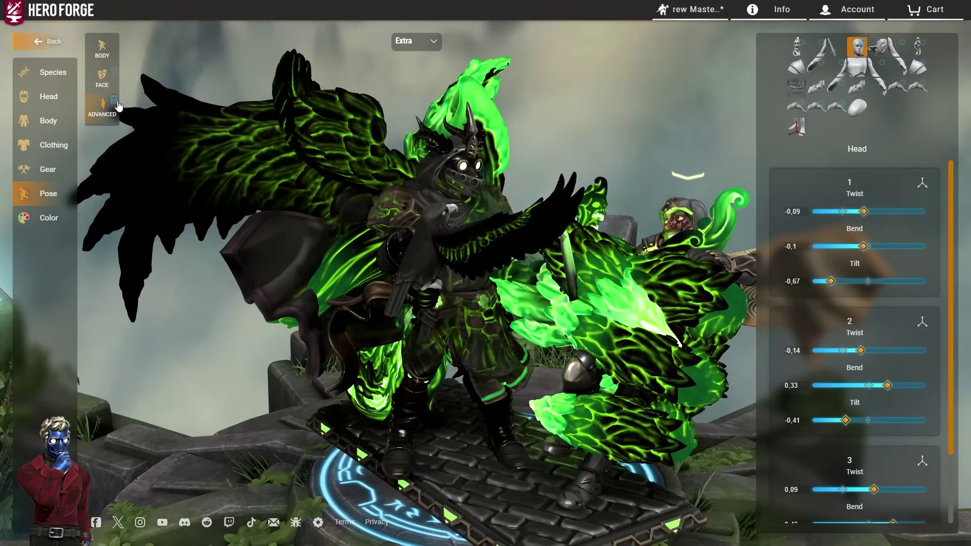
{"action": "left_click_drag", "start_coordinate": [640, 147], "coordinate": [423, 131]}
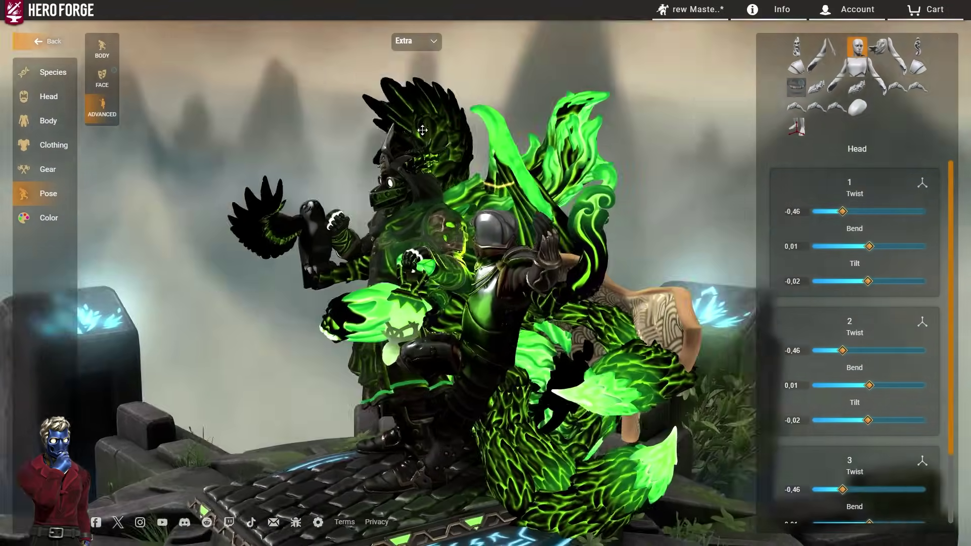
{"action": "right_click_drag", "start_coordinate": [505, 303], "coordinate": [501, 167]}
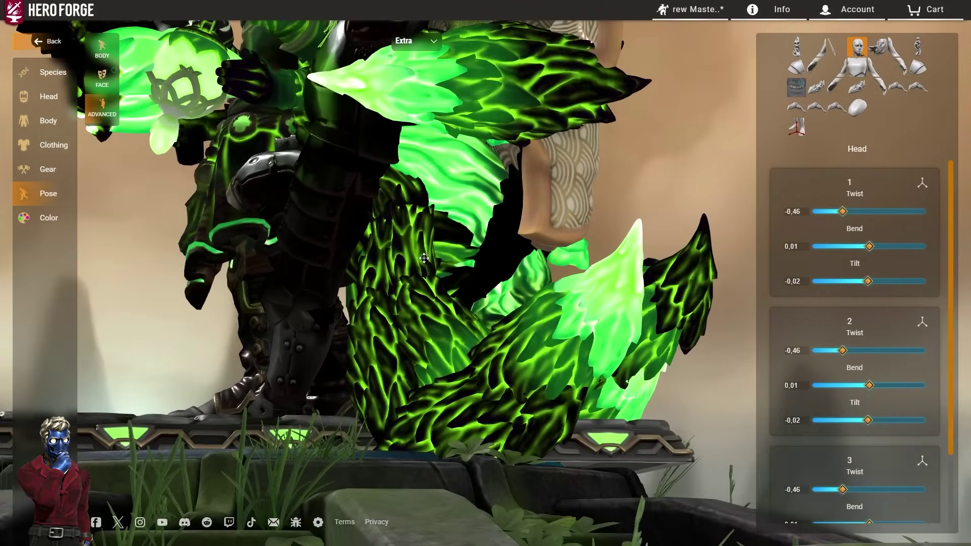
{"action": "left_click_drag", "start_coordinate": [456, 253], "coordinate": [481, 170]}
{"action": "scroll", "coordinate": [484, 264], "scroll_direction": "down", "scroll_amount": 5}
{"action": "scroll", "coordinate": [481, 170], "scroll_direction": "down", "scroll_amount": 3}
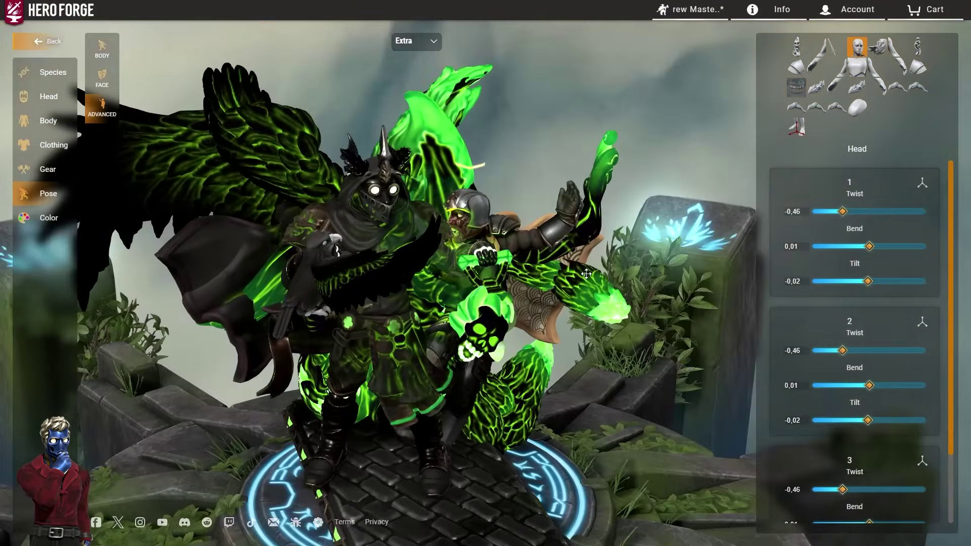
Examine the bird perched on the unposed Extra figure's arm up close
{"action": "scroll", "coordinate": [481, 202], "scroll_direction": "up", "scroll_amount": 5}
{"action": "left_click_drag", "start_coordinate": [481, 242], "coordinate": [397, 272]}
{"action": "scroll", "coordinate": [596, 258], "scroll_direction": "up", "scroll_amount": 5}
{"action": "right_click_drag", "start_coordinate": [397, 272], "coordinate": [435, 374]}
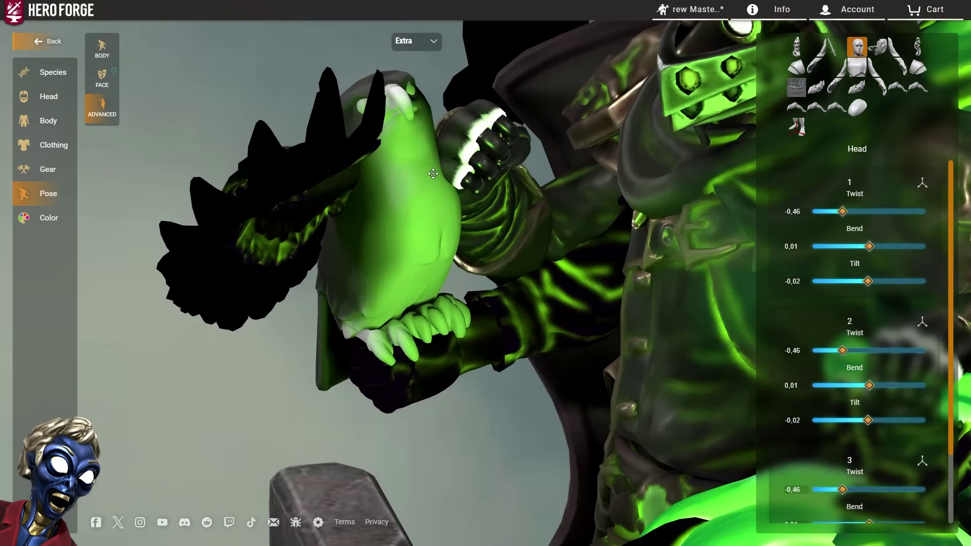
{"action": "left_click_drag", "start_coordinate": [435, 374], "coordinate": [409, 265]}
{"action": "right_click_drag", "start_coordinate": [410, 265], "coordinate": [429, 299]}
{"action": "scroll", "coordinate": [430, 299], "scroll_direction": "down", "scroll_amount": 4}
Examine the whole green spirit scene from behind and review its light settings
{"action": "left_click_drag", "start_coordinate": [429, 299], "coordinate": [650, 205]}
{"action": "scroll", "coordinate": [368, 229], "scroll_direction": "down", "scroll_amount": 4}
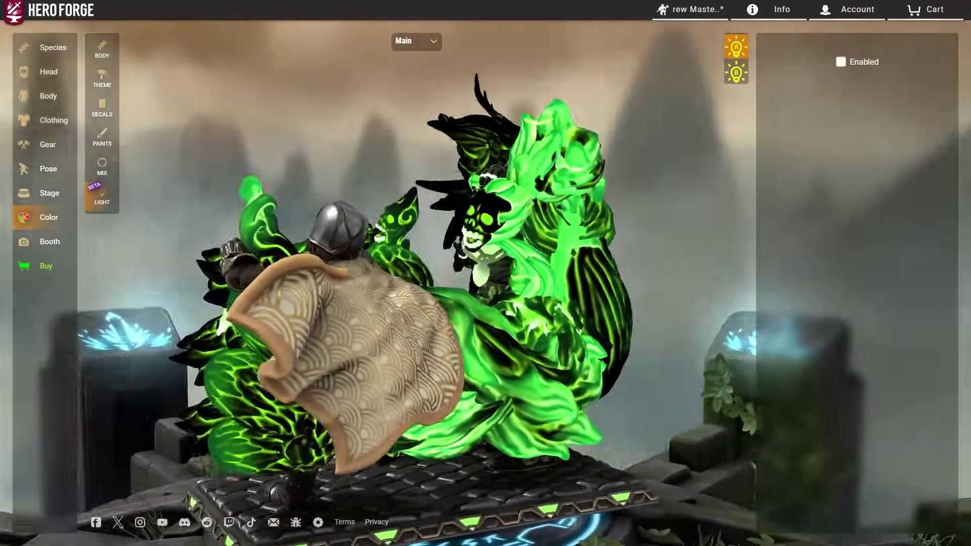
{"action": "left_click_drag", "start_coordinate": [364, 303], "coordinate": [182, 303]}
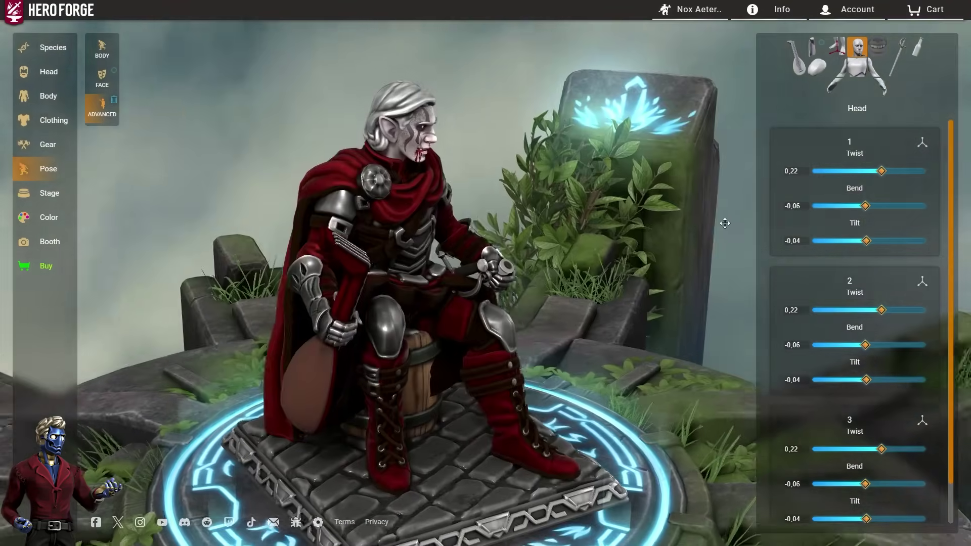
Examine the seated red-cloaked figure with lute and bottle on the barrel from both sides and the front
{"action": "left_click_drag", "start_coordinate": [569, 227], "coordinate": [288, 234]}
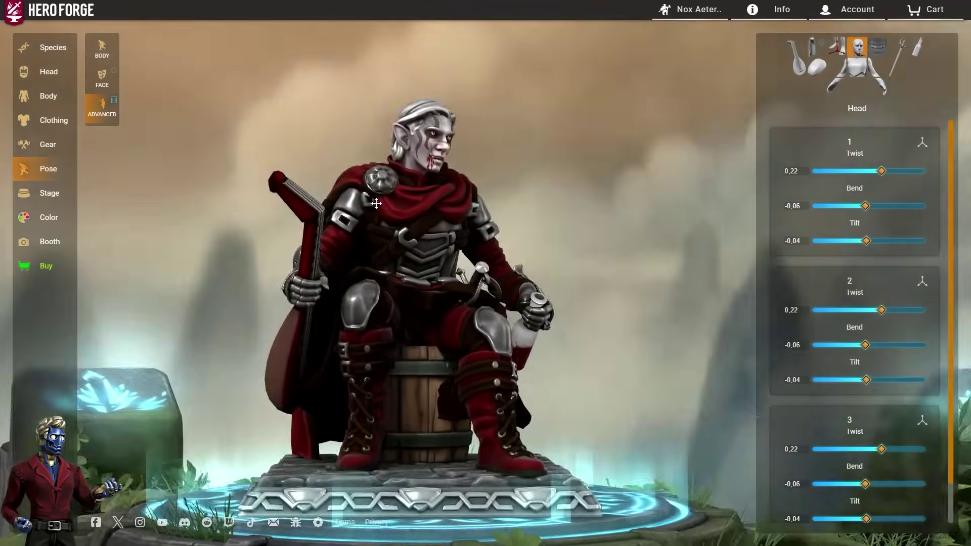
{"action": "left_click_drag", "start_coordinate": [277, 211], "coordinate": [474, 227]}
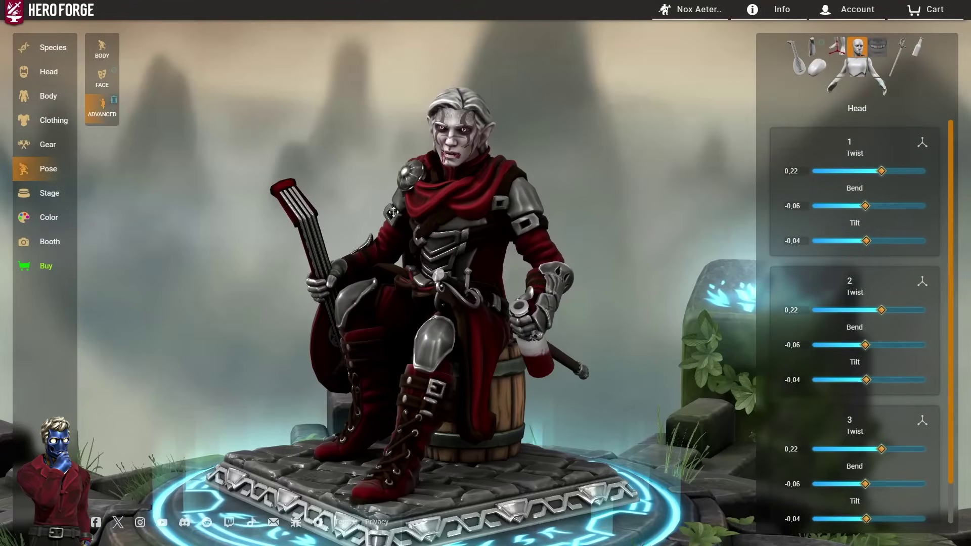
{"action": "left_click_drag", "start_coordinate": [563, 224], "coordinate": [621, 224]}
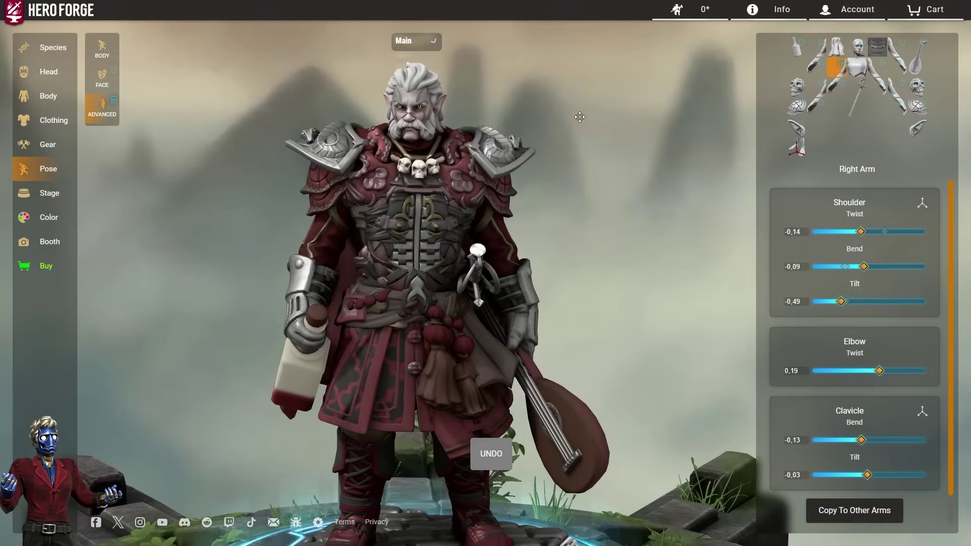
Try a different right shoulder tilt, then examine the Extra figure's skull necklace and layered chest armor up close
{"action": "left_click", "coordinate": [887, 302]}
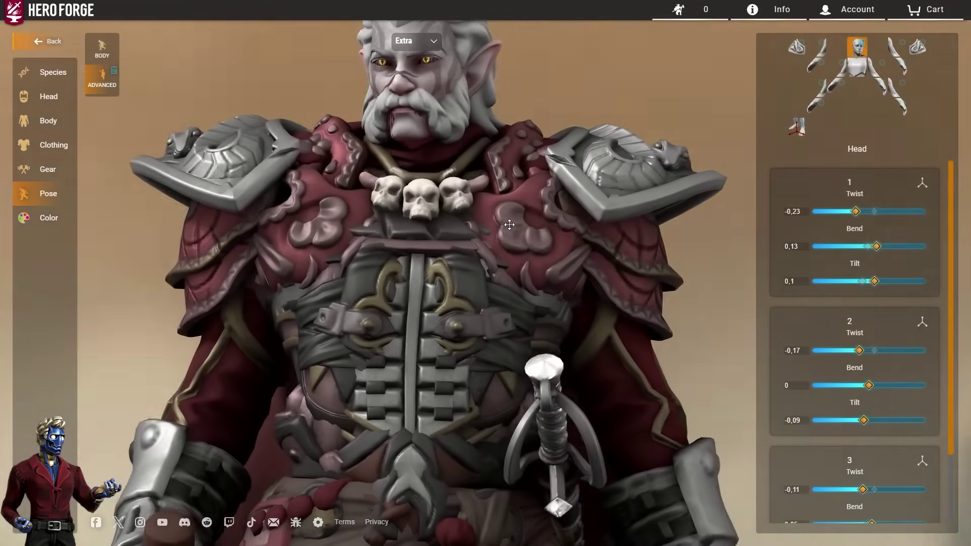
{"action": "scroll", "coordinate": [509, 225], "scroll_direction": "up", "scroll_amount": 5}
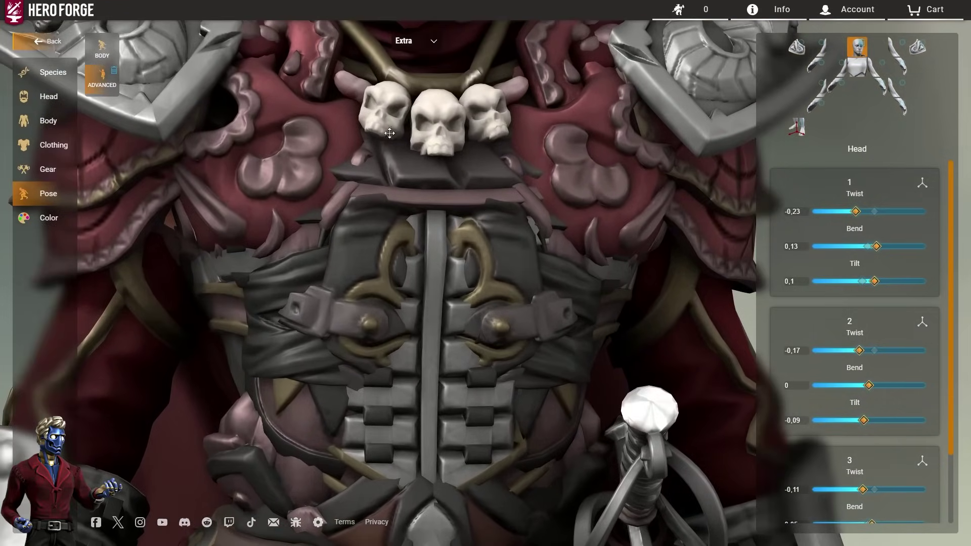
{"action": "scroll", "coordinate": [398, 317], "scroll_direction": "down", "scroll_amount": 3}
{"action": "left_click_drag", "start_coordinate": [625, 251], "coordinate": [691, 266]}
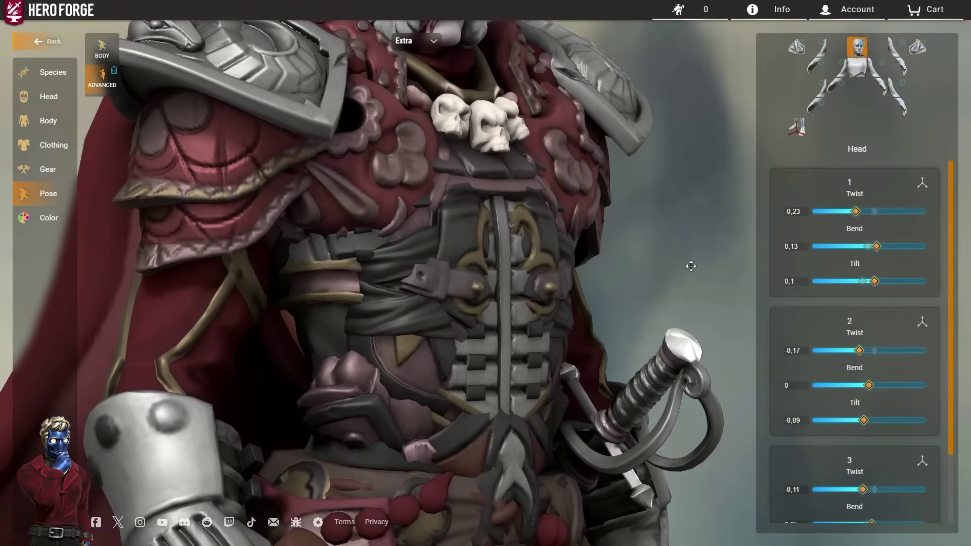
{"action": "right_click_drag", "start_coordinate": [475, 362], "coordinate": [480, 303]}
{"action": "scroll", "coordinate": [309, 272], "scroll_direction": "up", "scroll_amount": 5}
{"action": "scroll", "coordinate": [309, 272], "scroll_direction": "down", "scroll_amount": 3}
Examine the armored torso's straps, buckles and sword hilt from an angle and the pauldrons from the front
{"action": "right_click_drag", "start_coordinate": [433, 275], "coordinate": [533, 329]}
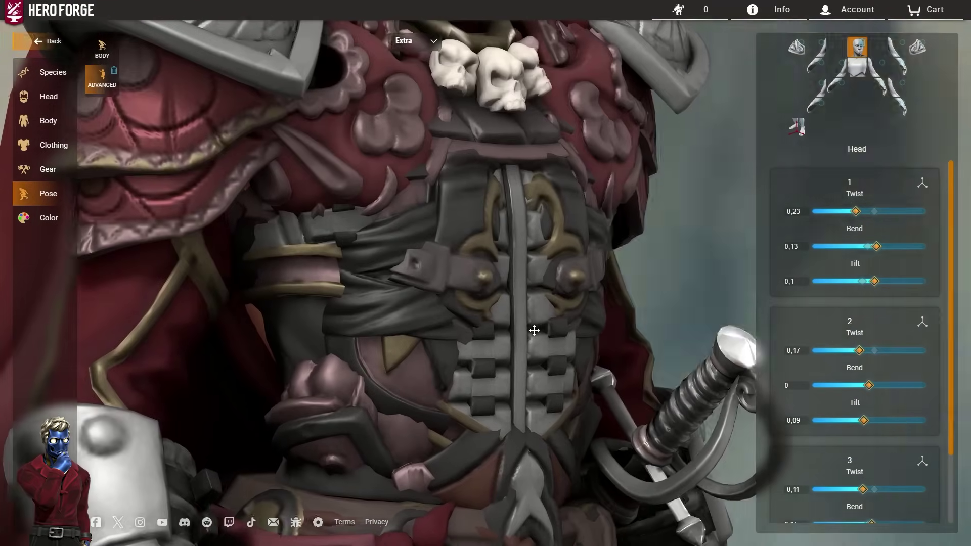
{"action": "scroll", "coordinate": [448, 316], "scroll_direction": "down", "scroll_amount": 1}
{"action": "scroll", "coordinate": [290, 261], "scroll_direction": "up", "scroll_amount": 5}
{"action": "scroll", "coordinate": [291, 261], "scroll_direction": "down", "scroll_amount": 5}
{"action": "left_click_drag", "start_coordinate": [291, 261], "coordinate": [456, 284]}
{"action": "right_click_drag", "start_coordinate": [455, 284], "coordinate": [486, 317]}
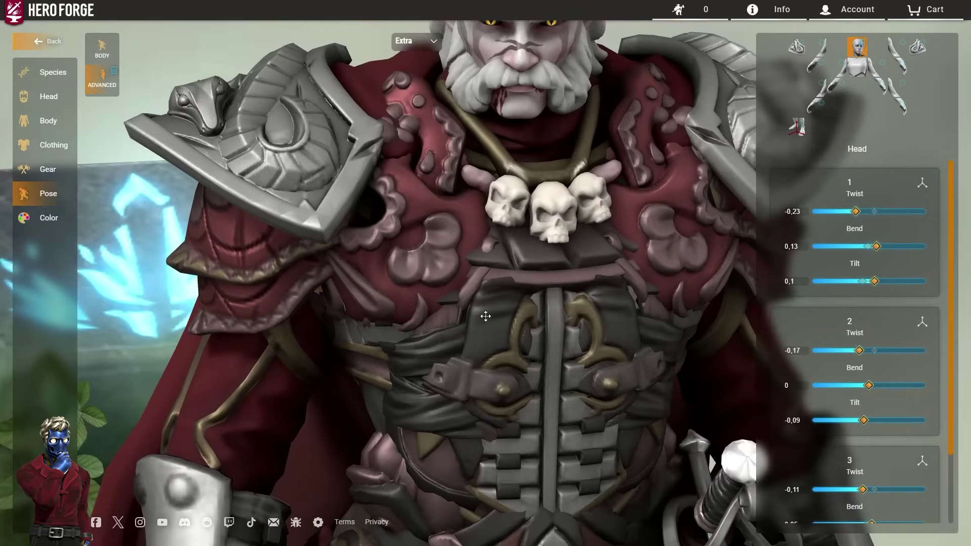
Select the Extra figure's right pauldron, view the white-haired figure from the front, and clear the Extra figure's advanced pose
{"action": "scroll", "coordinate": [498, 236], "scroll_direction": "down", "scroll_amount": 3}
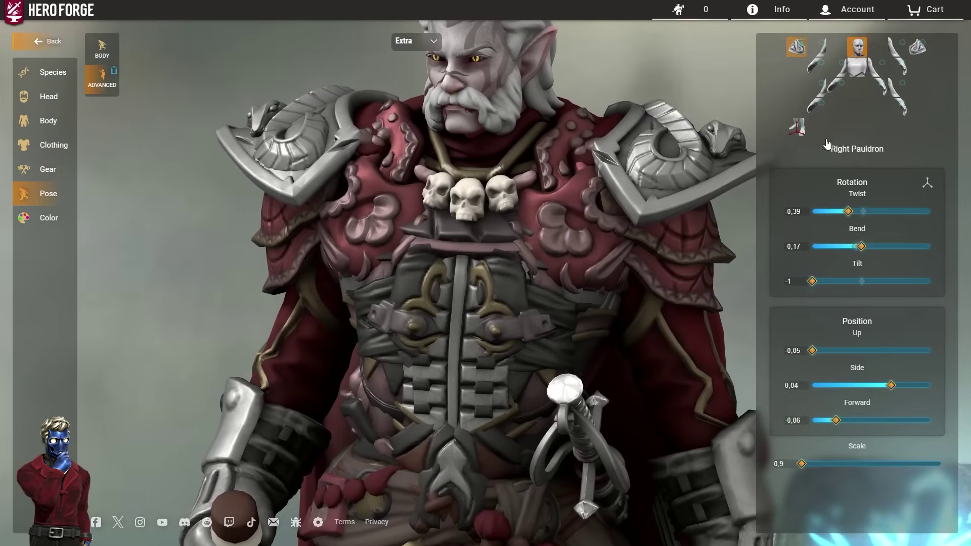
{"action": "left_click_drag", "start_coordinate": [405, 76], "coordinate": [444, 73]}
{"action": "scroll", "coordinate": [444, 73], "scroll_direction": "down", "scroll_amount": 2}
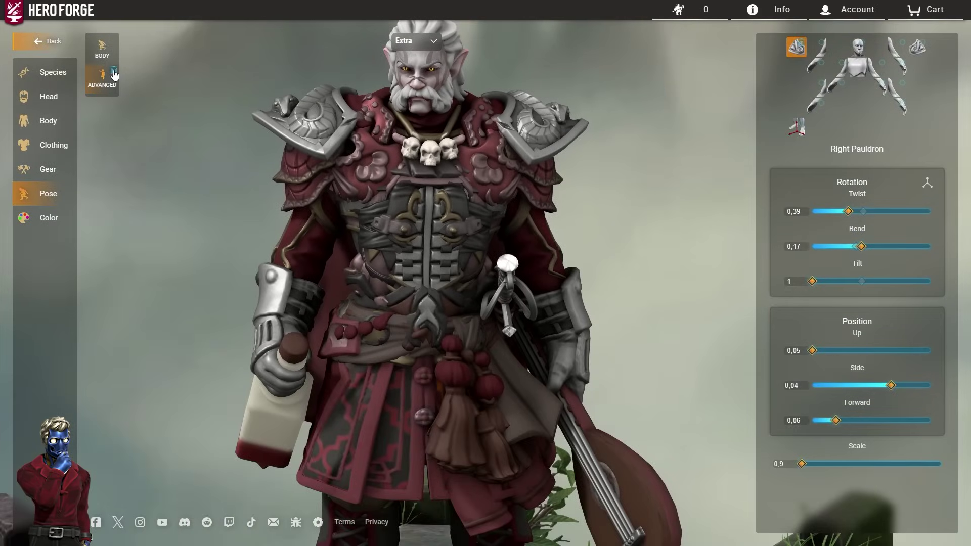
{"action": "left_click", "coordinate": [114, 73]}
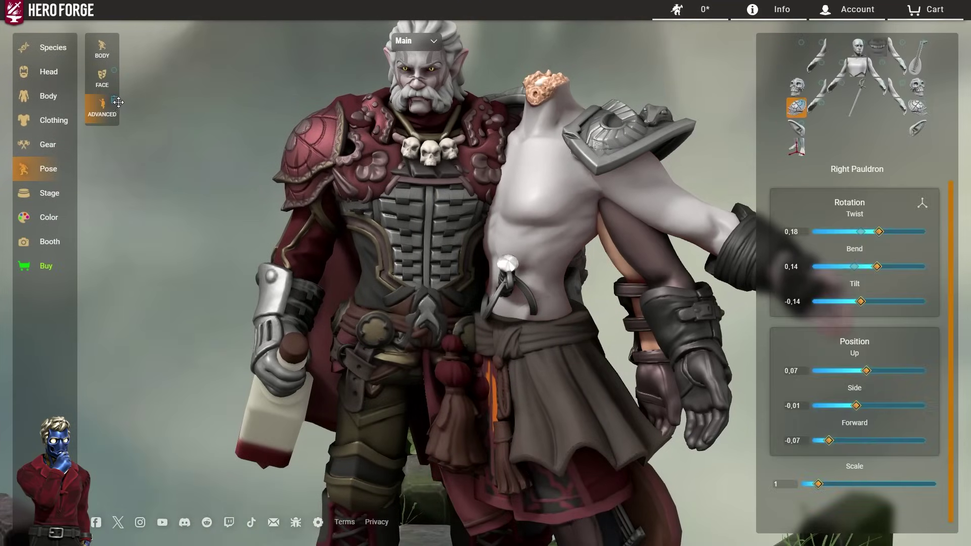
Examine the white-haired figure's full body with bottle, lute and red armor from the front and at an angle
{"action": "left_click_drag", "start_coordinate": [438, 186], "coordinate": [407, 259]}
{"action": "scroll", "coordinate": [407, 258], "scroll_direction": "down", "scroll_amount": 4}
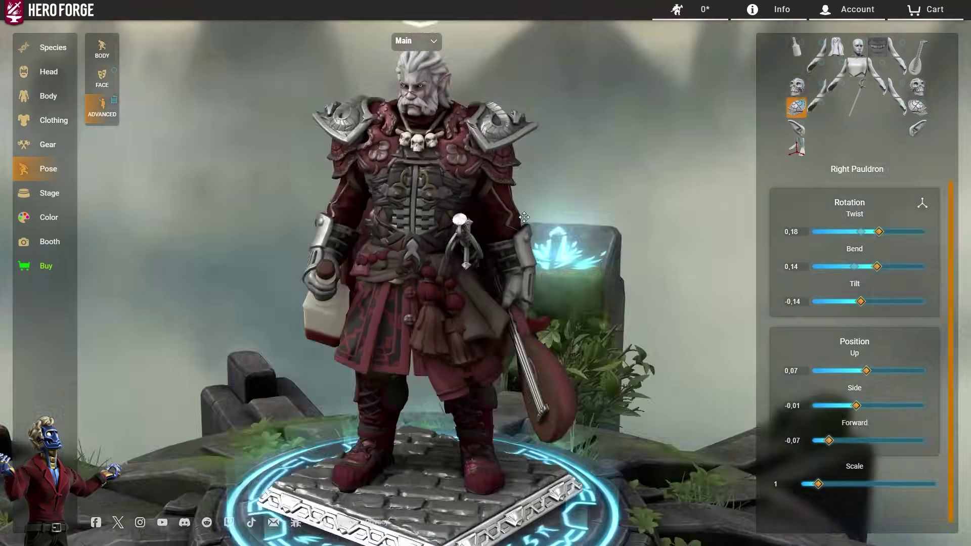
{"action": "left_click_drag", "start_coordinate": [524, 218], "coordinate": [585, 230]}
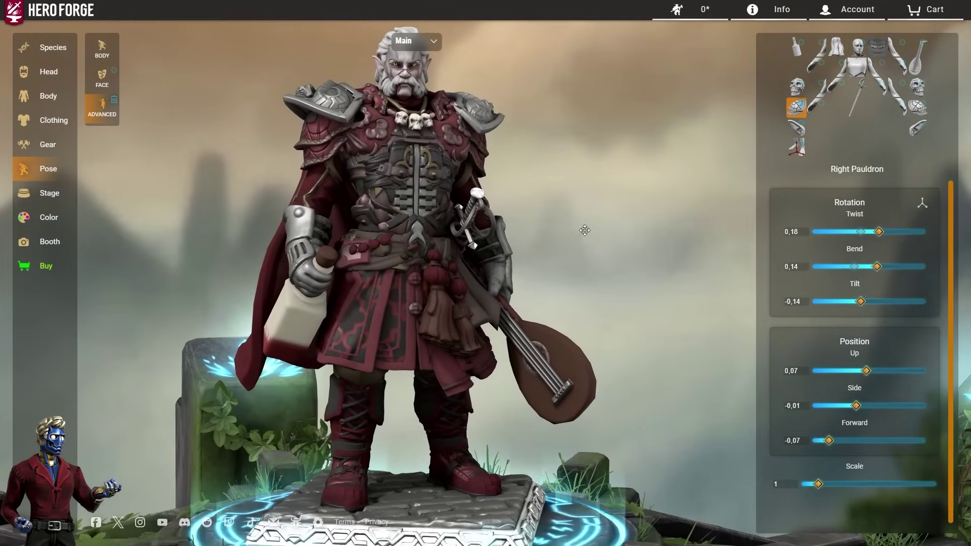
{"action": "scroll", "coordinate": [538, 210], "scroll_direction": "up", "scroll_amount": 4}
{"action": "right_click_drag", "start_coordinate": [639, 260], "coordinate": [427, 301]}
{"action": "scroll", "coordinate": [427, 300], "scroll_direction": "down", "scroll_amount": 4}
{"action": "left_click_drag", "start_coordinate": [538, 293], "coordinate": [520, 259]}
{"action": "scroll", "coordinate": [520, 259], "scroll_direction": "up", "scroll_amount": 3}
{"action": "scroll", "coordinate": [520, 259], "scroll_direction": "up", "scroll_amount": 5}
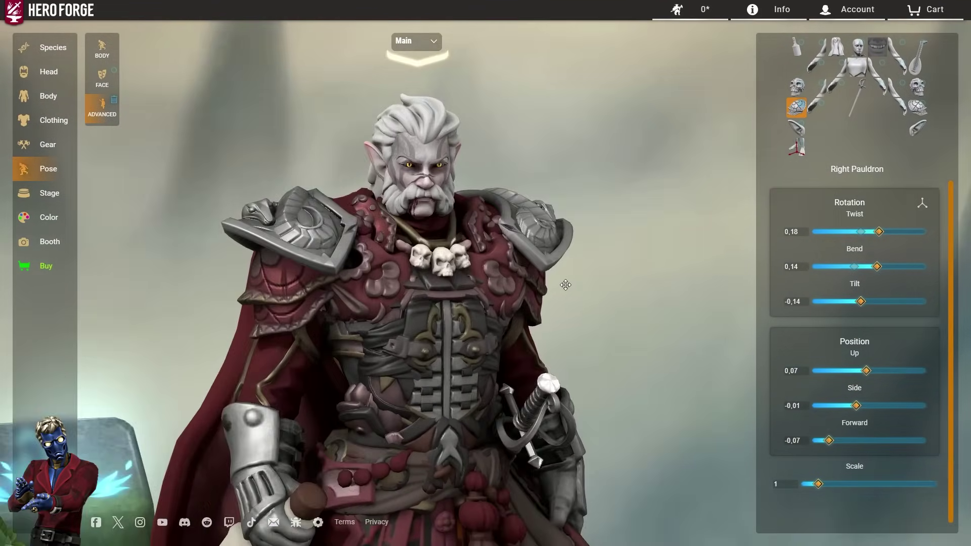
Examine the skull necklace, layered chest armor and both horned pauldrons up close from several angles
{"action": "scroll", "coordinate": [451, 289], "scroll_direction": "up", "scroll_amount": 3}
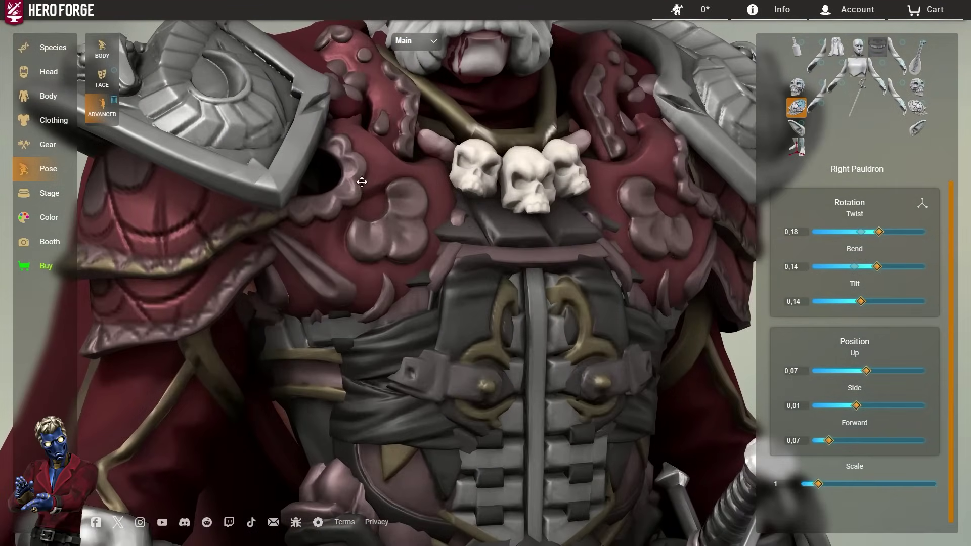
{"action": "scroll", "coordinate": [429, 243], "scroll_direction": "down", "scroll_amount": 2}
{"action": "left_click_drag", "start_coordinate": [429, 243], "coordinate": [626, 188]}
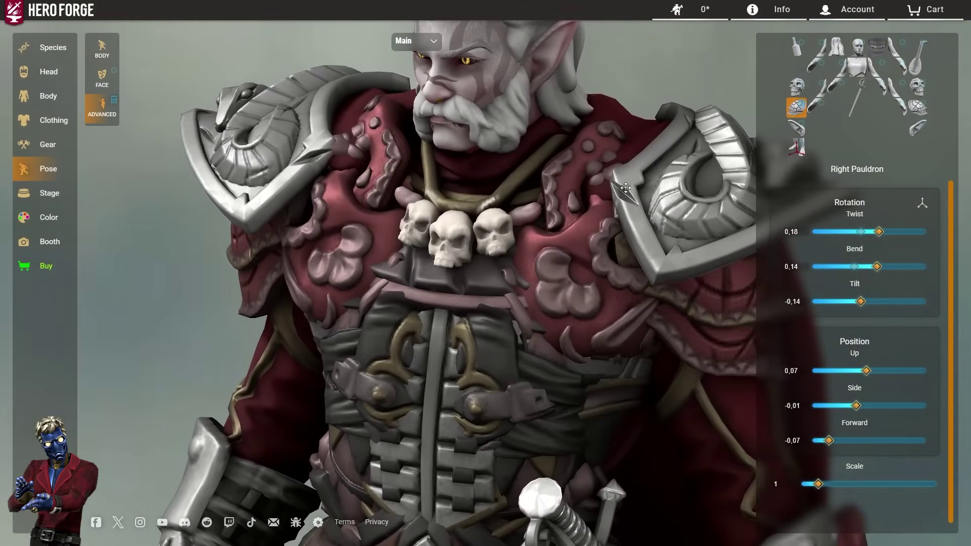
{"action": "left_click_drag", "start_coordinate": [586, 231], "coordinate": [521, 167]}
{"action": "left_click_drag", "start_coordinate": [695, 258], "coordinate": [411, 217]}
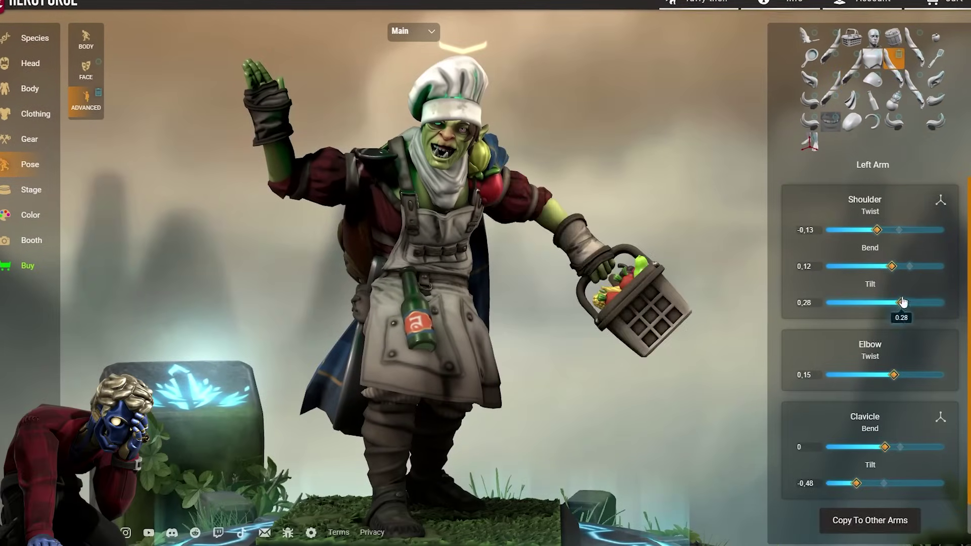
Raise the goblin chef's left arm with shoulder twist 1, shoulder bend 0.16 and elbow twist -0.28
{"action": "left_click_drag", "start_coordinate": [877, 230], "coordinate": [926, 229]}
{"action": "left_click_drag", "start_coordinate": [894, 375], "coordinate": [870, 375]}
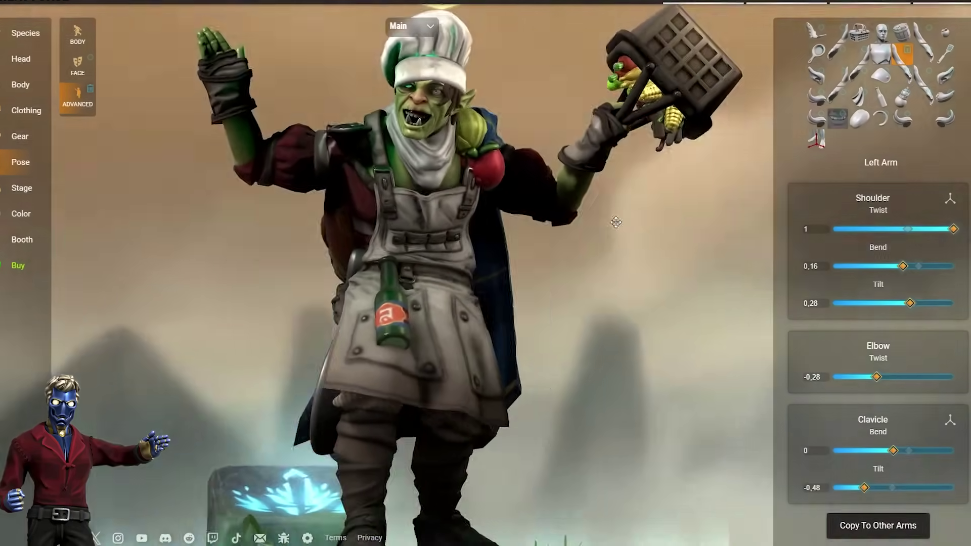
Tilt the goblin chef's head by setting the first head joint's bend to 0.06 and tilt to -0.35
{"action": "left_click", "coordinate": [882, 32]}
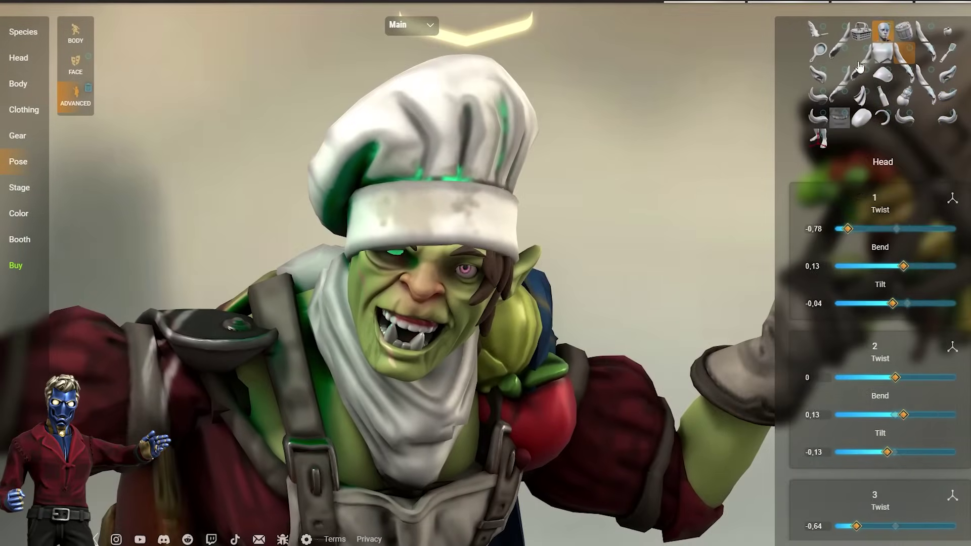
{"action": "mouse_move", "coordinate": [893, 303]}
{"action": "left_mouse_down"}
{"action": "mouse_move", "coordinate": [915, 304]}
{"action": "mouse_move", "coordinate": [889, 305]}
{"action": "left_mouse_up"}
{"action": "left_click_drag", "start_coordinate": [909, 266], "coordinate": [902, 266]}
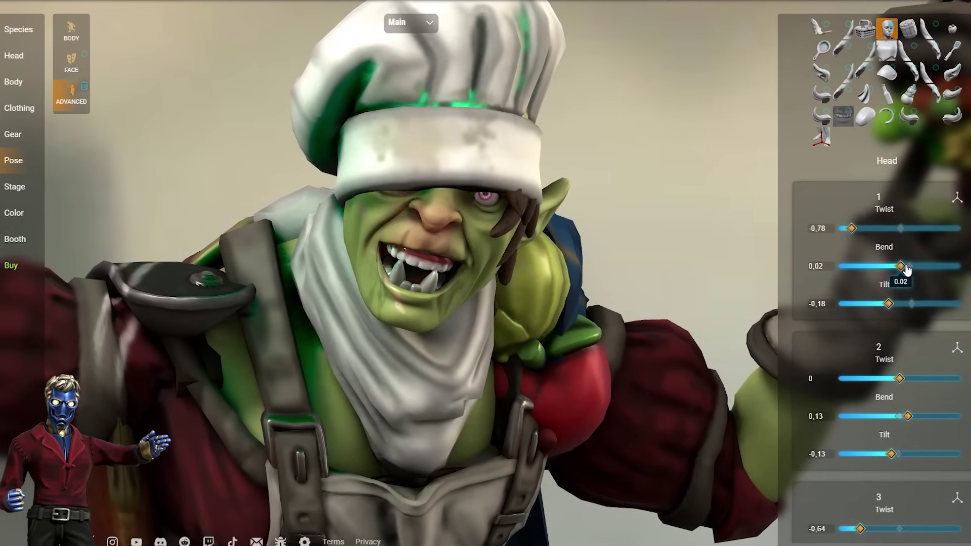
{"action": "scroll", "coordinate": [625, 227], "scroll_direction": "down", "scroll_amount": 8}
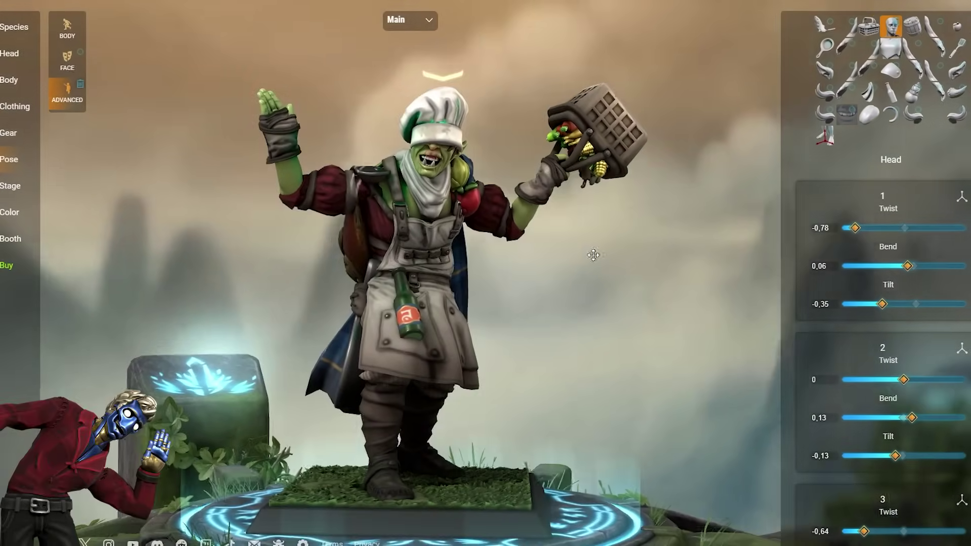